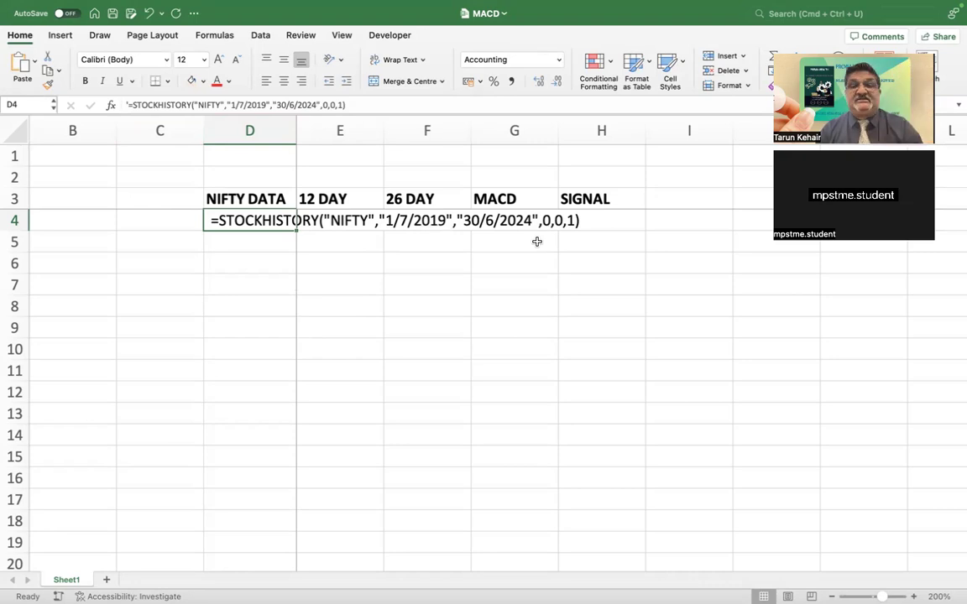
# Remove the leading apostrophe from the STOCKHISTORY formula in D4 so it retrieves the NIFTY data
pyautogui.click(128, 105)
pyautogui.press('Delete')
pyautogui.press('Return')
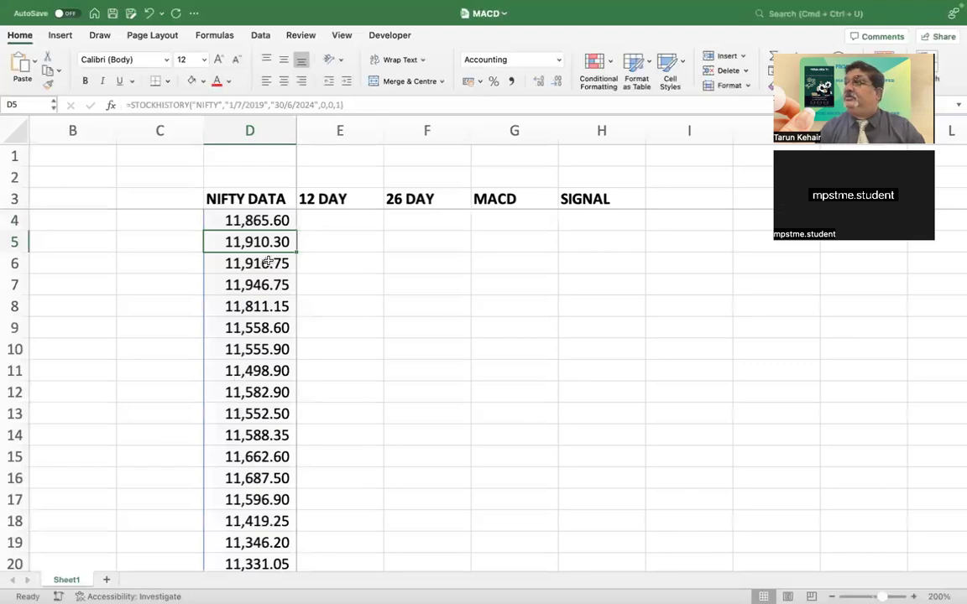
# Review the extent of the NIFTY DATA column from its first value to its last row and return to D4
pyautogui.click(267, 263)
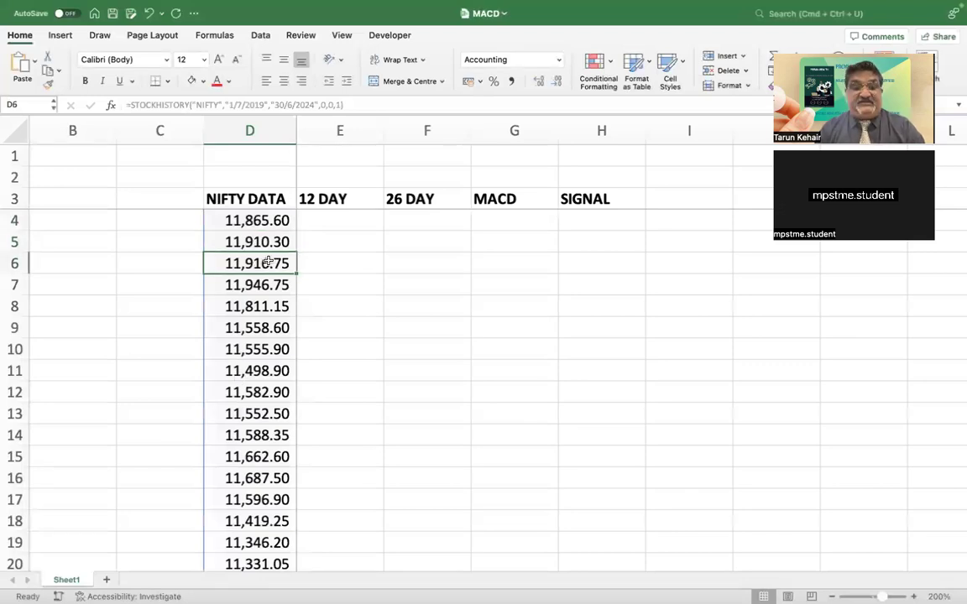
pyautogui.press('super+Down')
pyautogui.press('super+Up')
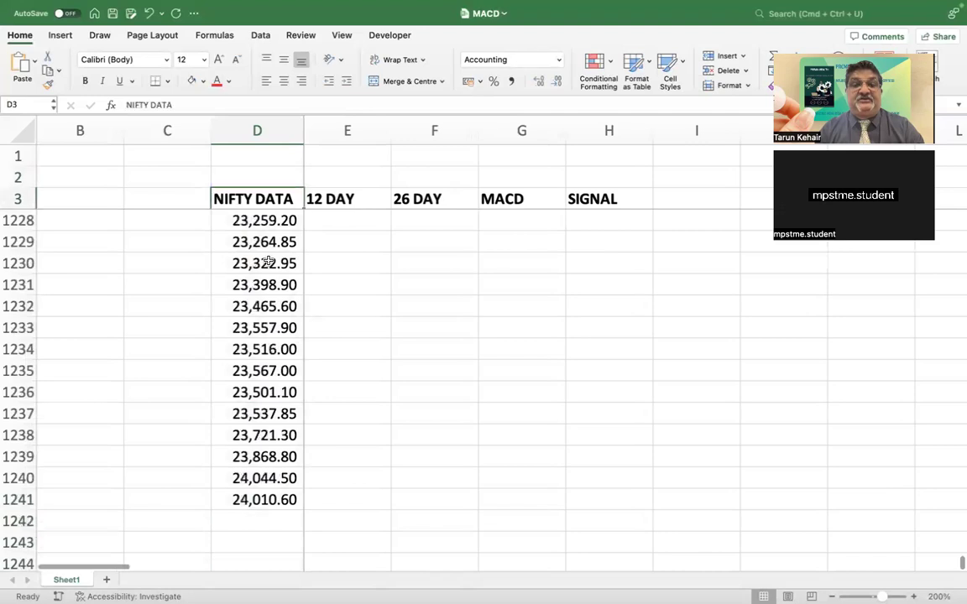
pyautogui.press('Down')
pyautogui.press('Down')
pyautogui.press('Up')
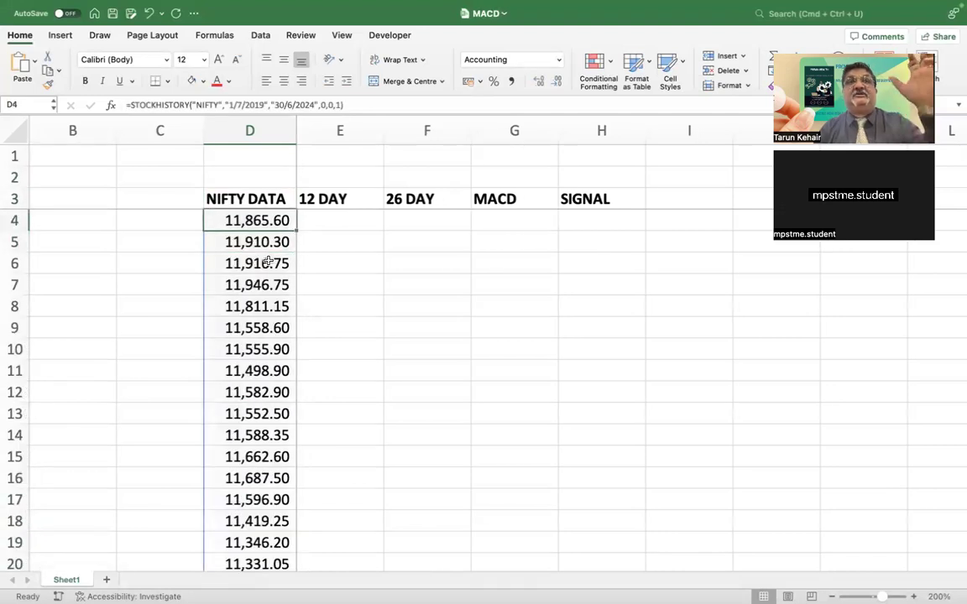
pyautogui.press('super+Down')
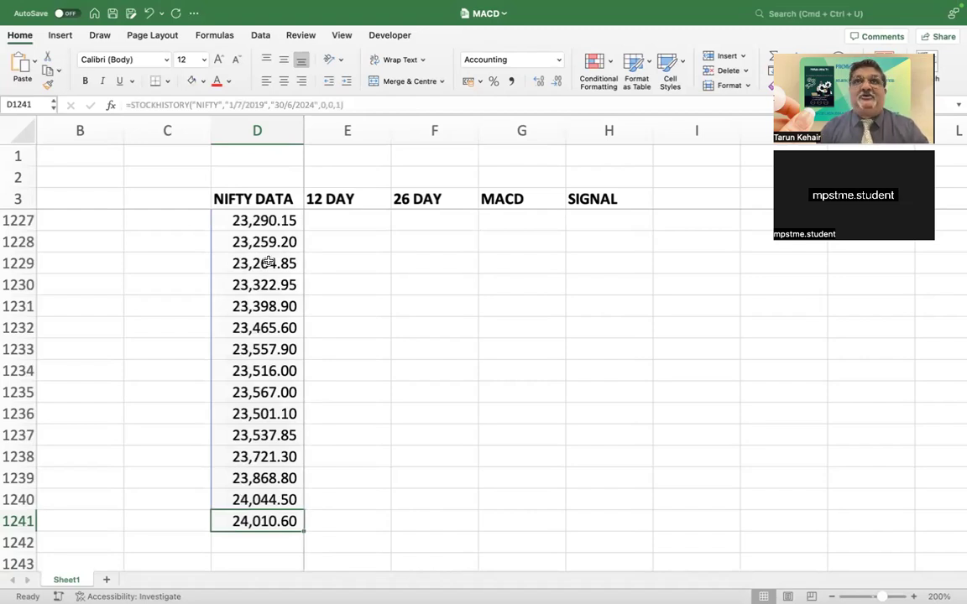
pyautogui.hotkey('ctrl', 'Up')
pyautogui.press('Down')
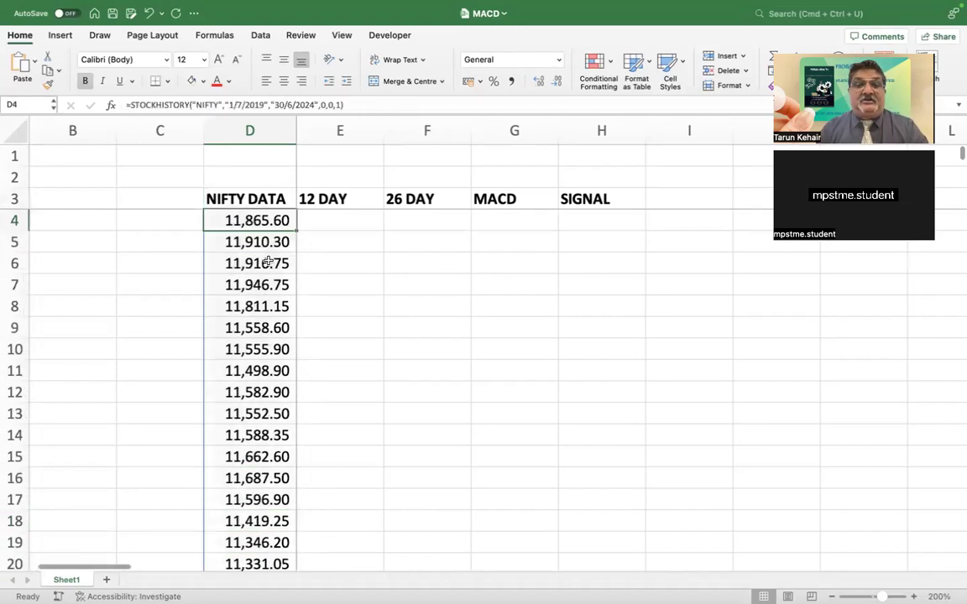
pyautogui.press('Down')
pyautogui.press('Up')
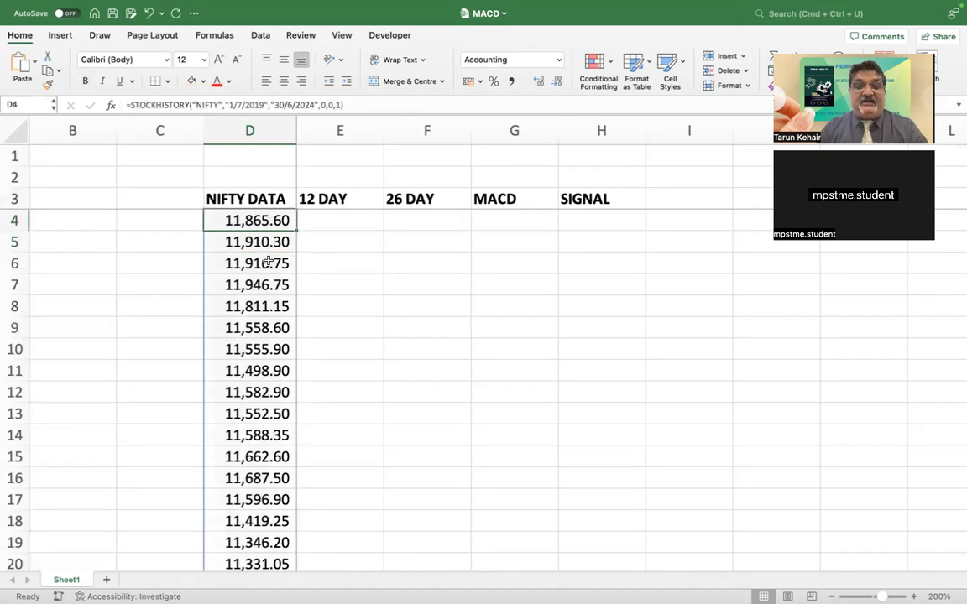
# Select the entire NIFTY price range from D4 downward to check its value count, and return to the start
pyautogui.hotkey('ctrl', 'shift', 'Down')
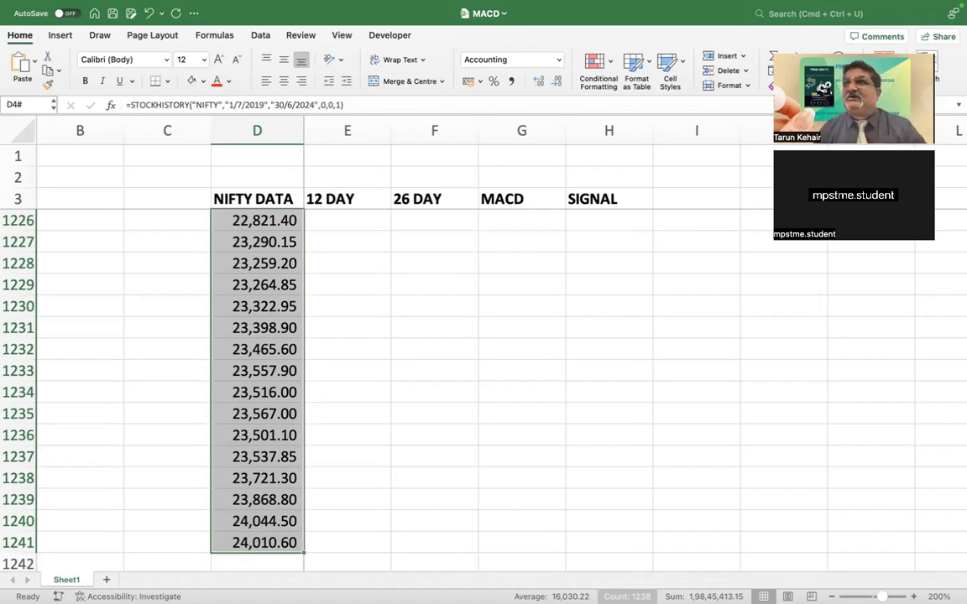
pyautogui.press('Up')
pyautogui.press('Down')
pyautogui.press('Down')
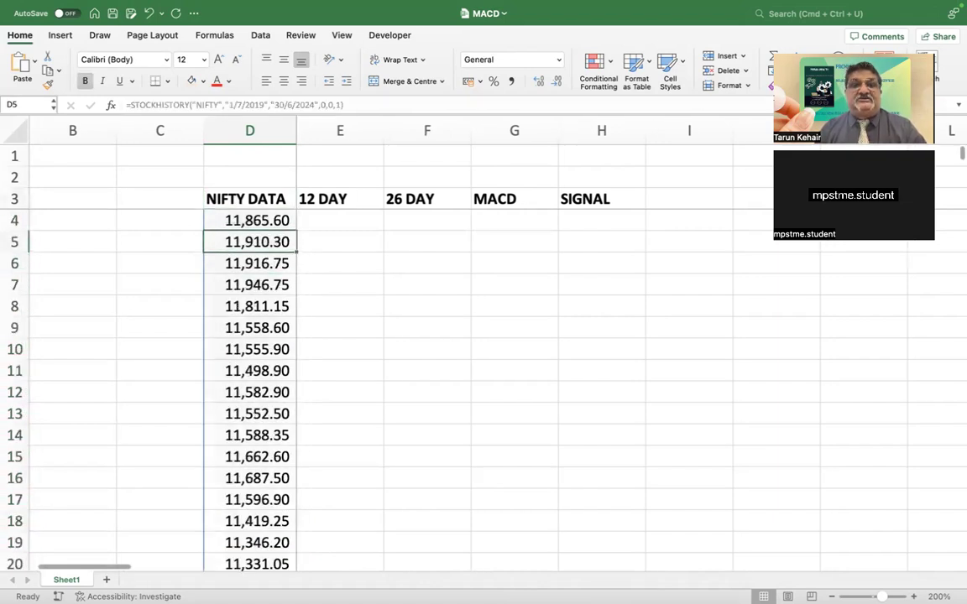
pyautogui.press('Up')
pyautogui.press('Up')
# Select the first 12 NIFTY values, D4:D15, to locate the twelfth day's row
pyautogui.click(340, 199)
pyautogui.click(340, 178)
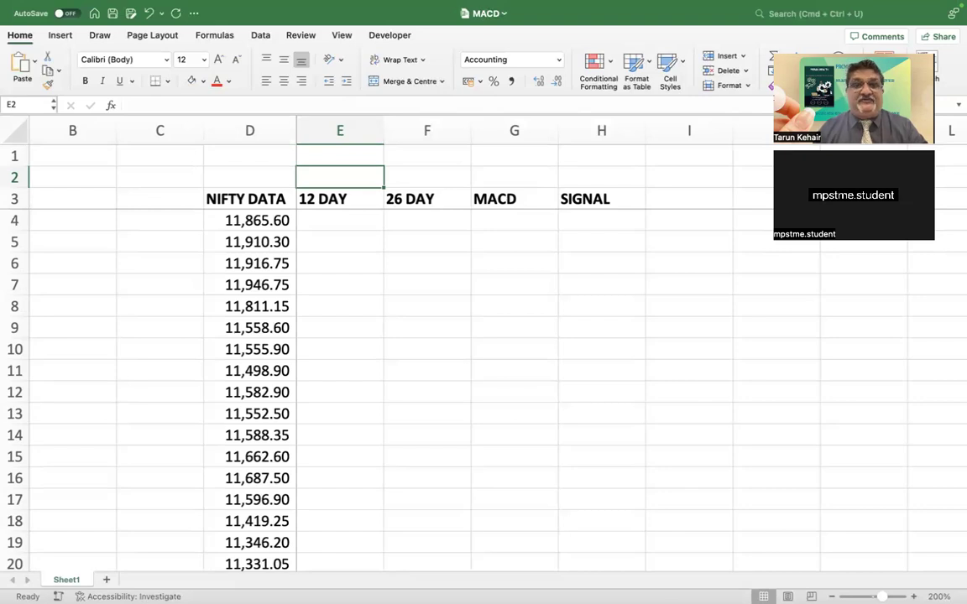
pyautogui.click(340, 220)
pyautogui.click(249, 220)
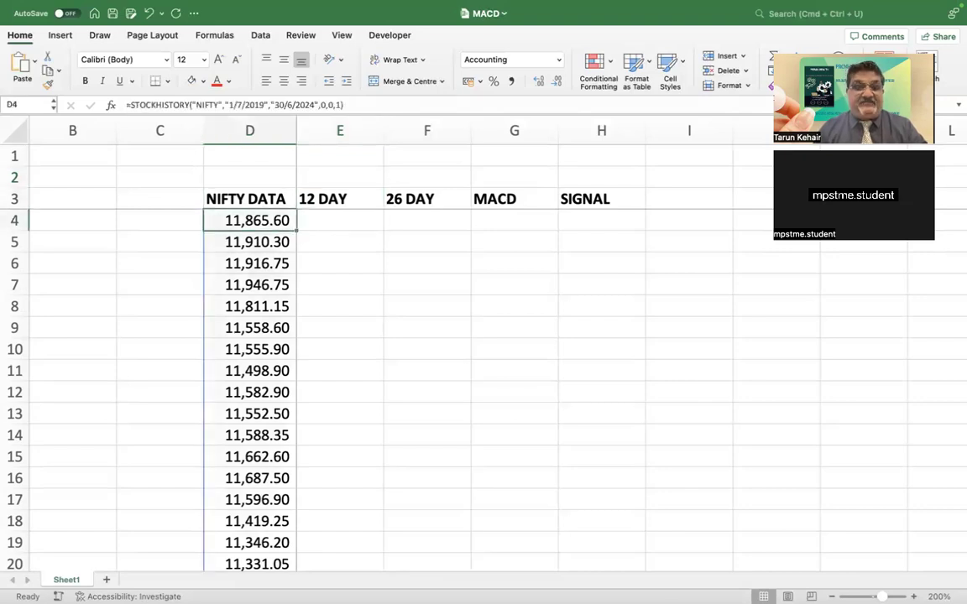
pyautogui.hotkey('shift', 'Down')
pyautogui.hotkey('shift', 'Down')
pyautogui.hotkey('shift', 'Down')
pyautogui.hotkey('shift', 'Down')
pyautogui.hotkey('shift', 'Down')
pyautogui.hotkey('shift', 'Down')
pyautogui.hotkey('shift', 'Down')
pyautogui.hotkey('shift', 'Down')
pyautogui.hotkey('shift', 'Down')
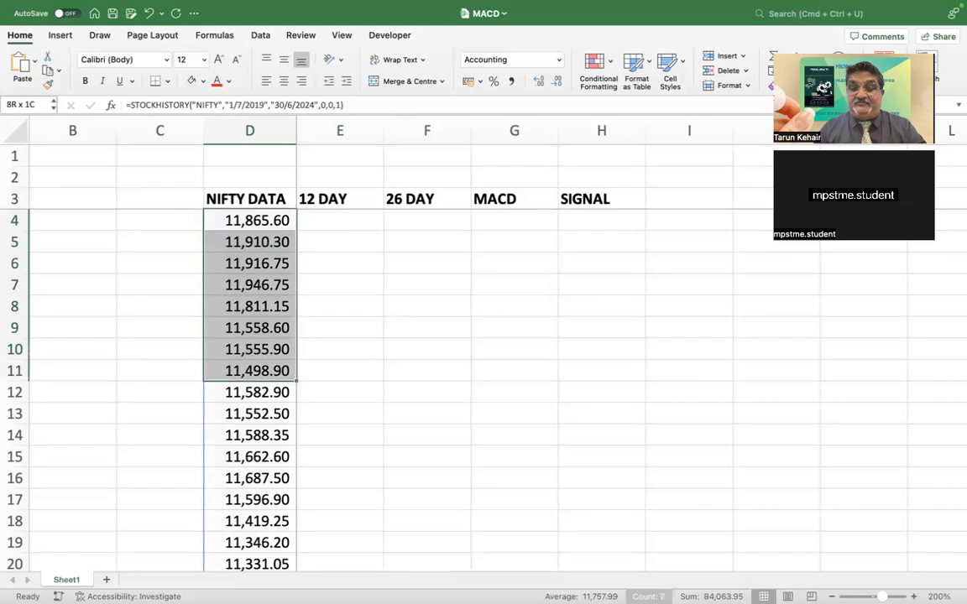
pyautogui.hotkey('shift', 'Down')
pyautogui.hotkey('shift', 'Down')
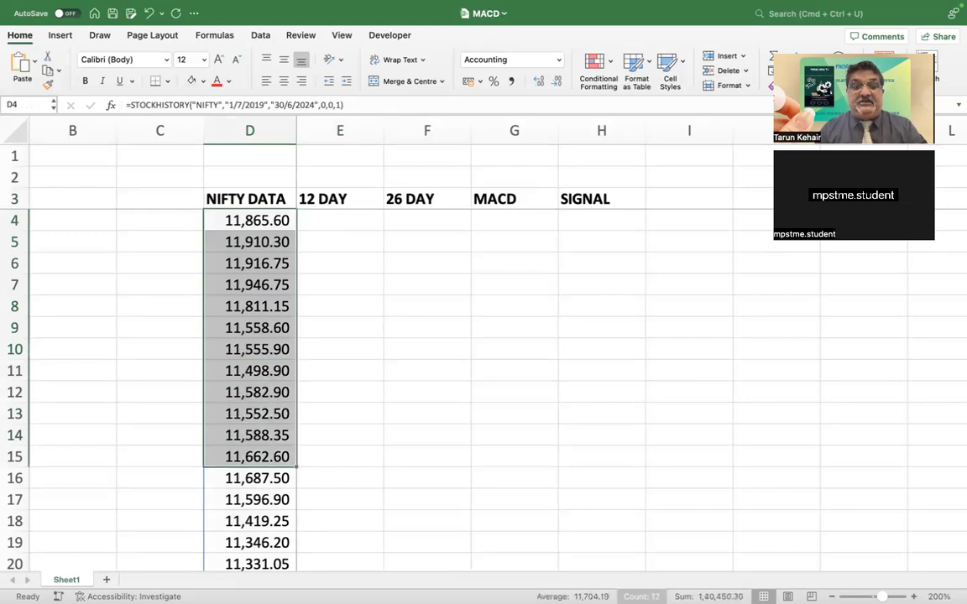
# Enter =AVERAGE(D4:D15) in E15 as the first 12-day average
pyautogui.click(273, 457)
pyautogui.press('Right')
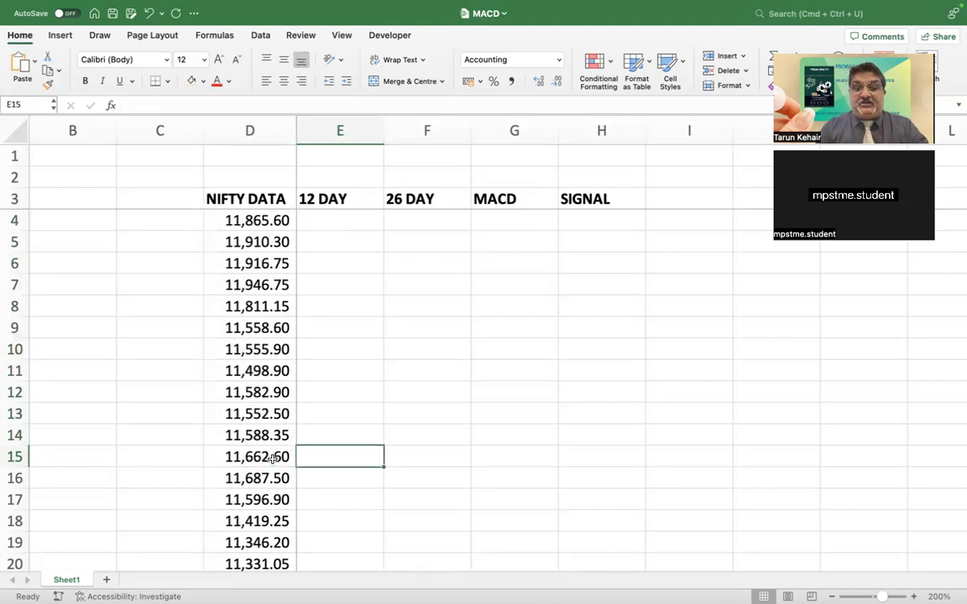
pyautogui.write('=AVERAGE(')
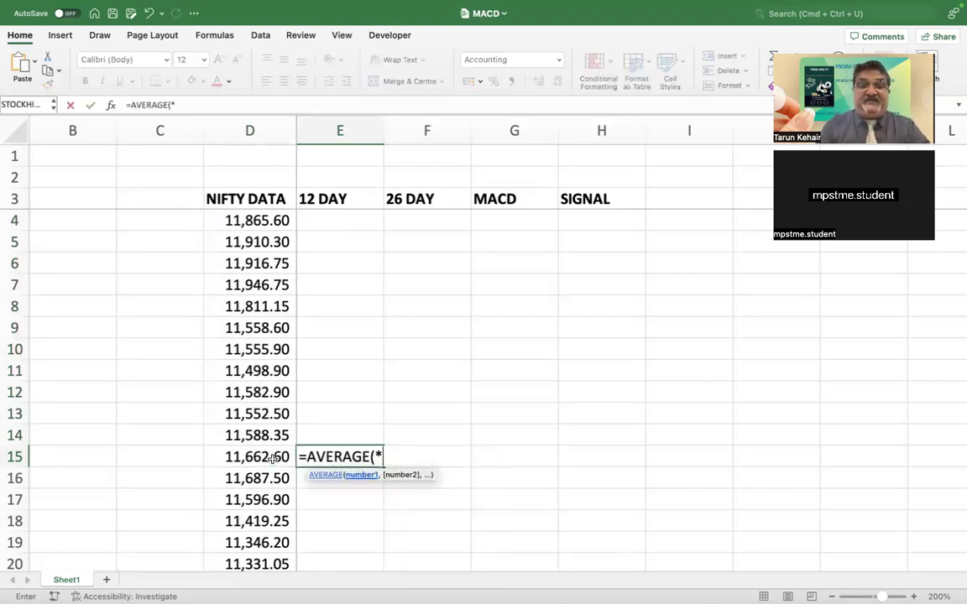
pyautogui.press('Left')
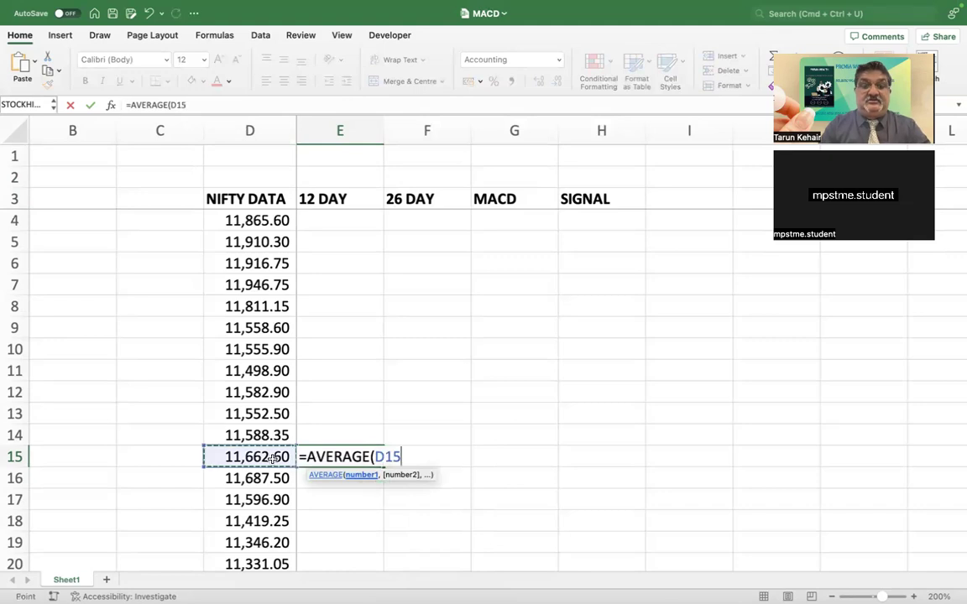
pyautogui.hotkey('ctrl', 'shift', 'Up')
pyautogui.hotkey('shift', 'Down')
pyautogui.write(')')
pyautogui.press('Return')
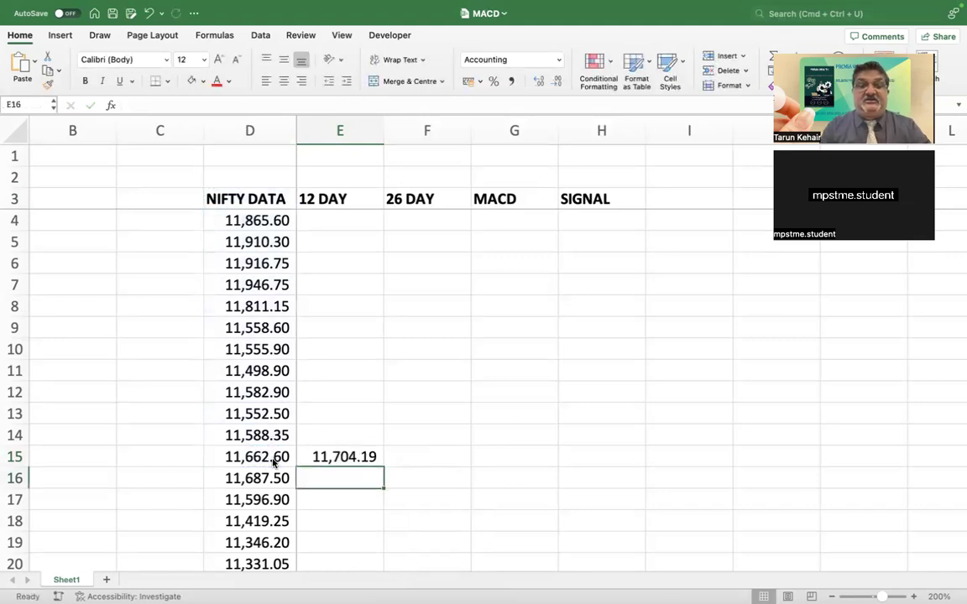
pyautogui.press('Up')
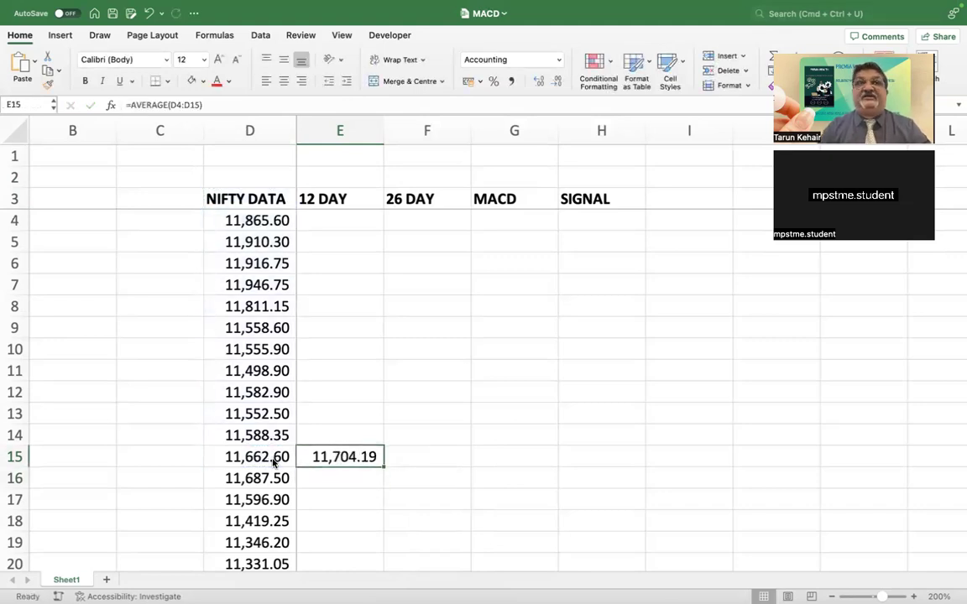
# Fill cell D15, the twelfth NIFTY value, with light blue
pyautogui.press('Left')
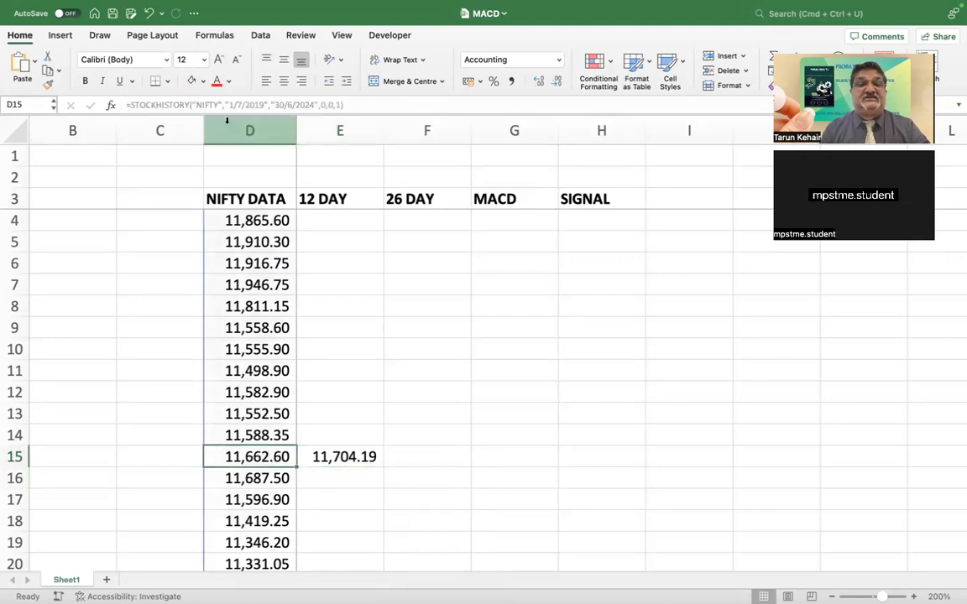
pyautogui.click(202, 80)
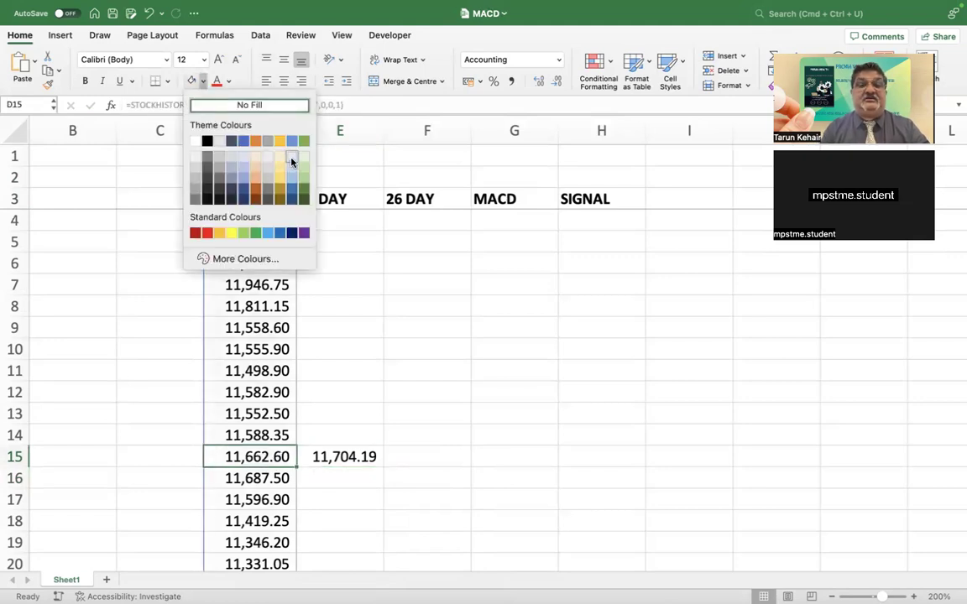
pyautogui.click(291, 155)
pyautogui.click(456, 386)
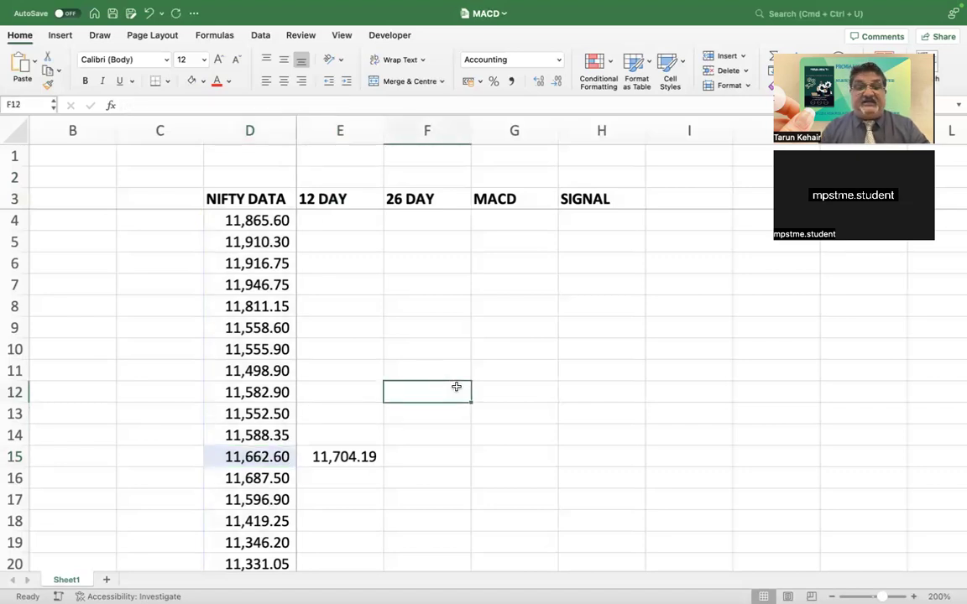
# Set the font colour of the 12-day average in E15 to blue
pyautogui.press('Down')
pyautogui.press('Down')
pyautogui.press('Down')
pyautogui.press('Left')
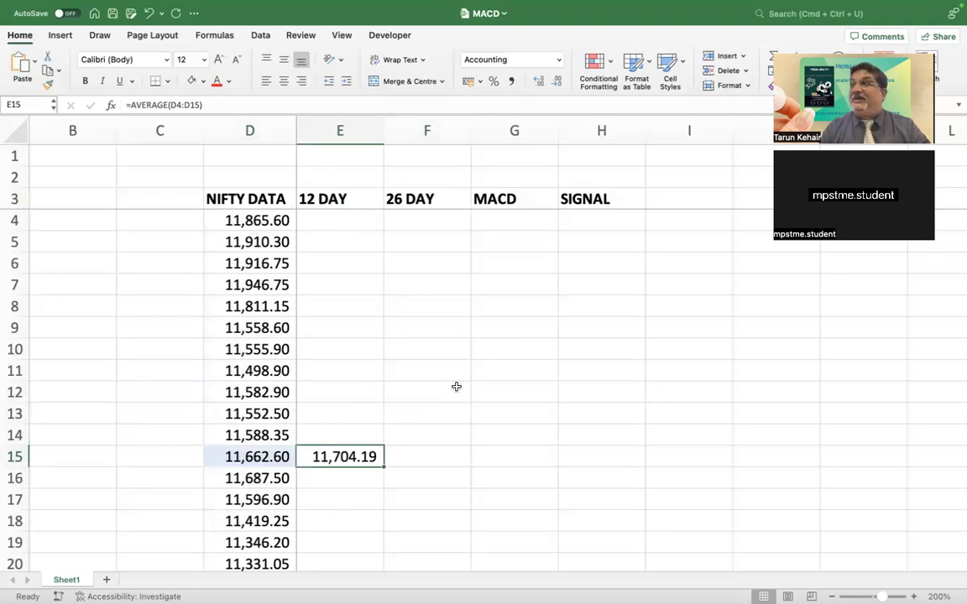
pyautogui.click(228, 83)
pyautogui.click(305, 238)
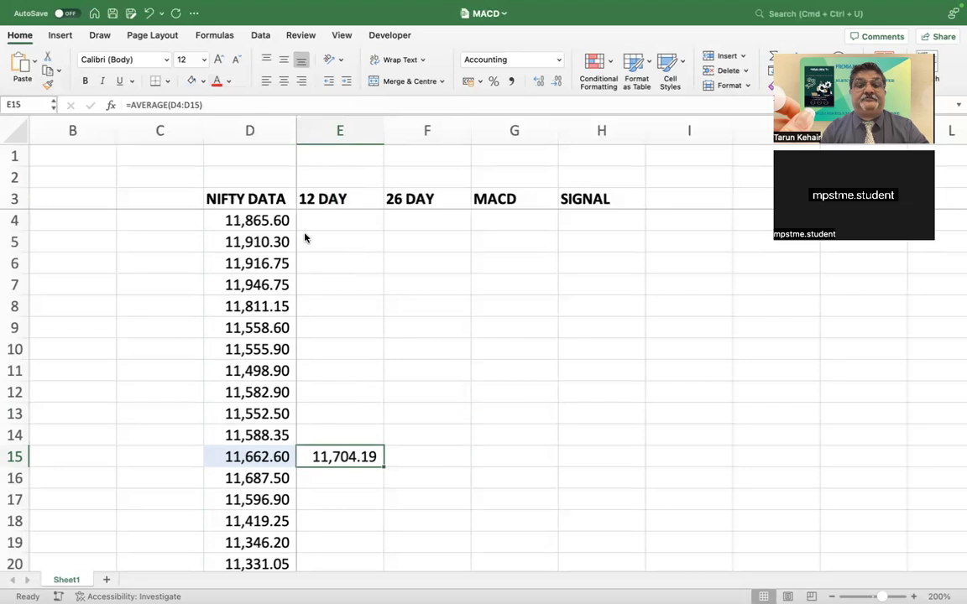
pyautogui.click(431, 353)
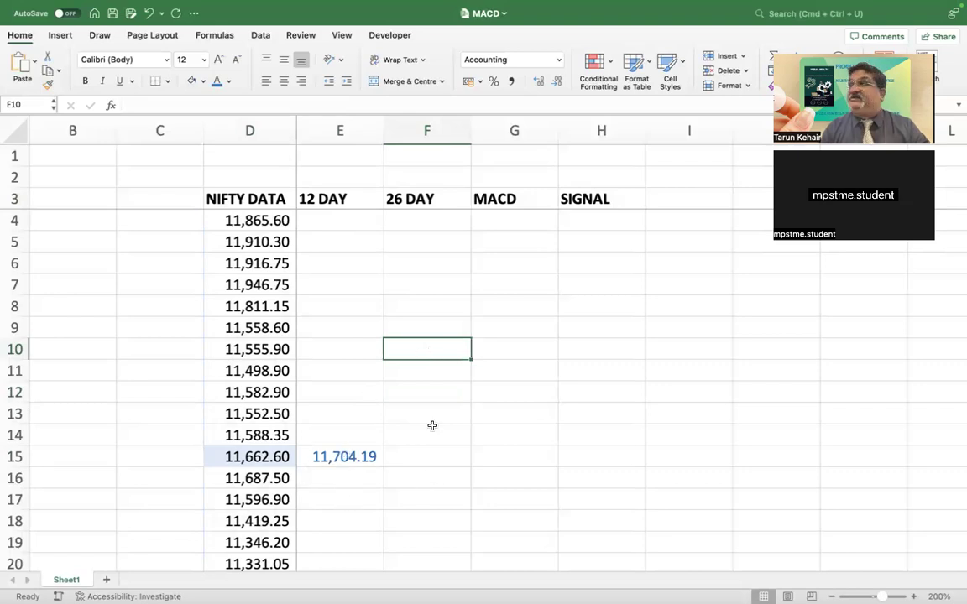
# Select the first 26 NIFTY values, D4:D29, to locate the twenty-sixth day's row
pyautogui.click(250, 220)
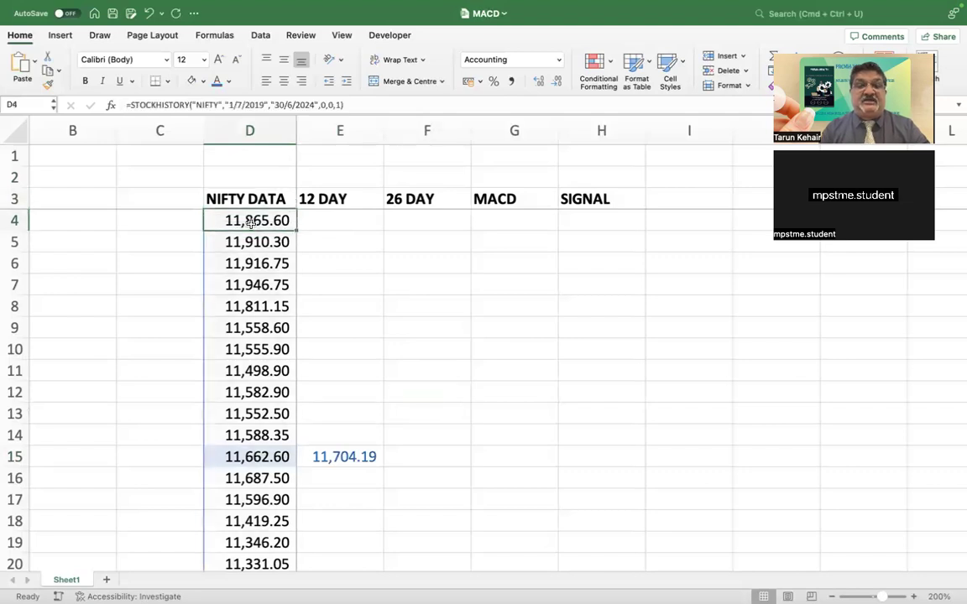
pyautogui.hotkey('shift', 'Down')
pyautogui.hotkey('shift', 'Down')
pyautogui.hotkey('shift', 'Down')
pyautogui.hotkey('shift', 'Down')
pyautogui.hotkey('shift', 'Down')
pyautogui.hotkey('shift', 'Down')
pyautogui.hotkey('shift', 'Down')
pyautogui.hotkey('shift', 'Down')
pyautogui.hotkey('shift', 'Down')
pyautogui.hotkey('shift', 'Down')
pyautogui.hotkey('shift', 'Down')
pyautogui.hotkey('shift', 'Down')
pyautogui.hotkey('shift', 'Down')
pyautogui.hotkey('shift', 'Down')
pyautogui.hotkey('shift', 'Down')
pyautogui.hotkey('shift', 'Down')
pyautogui.hotkey('shift', 'Down')
pyautogui.hotkey('shift', 'Down')
pyautogui.hotkey('shift', 'Down')
pyautogui.hotkey('shift', 'Down')
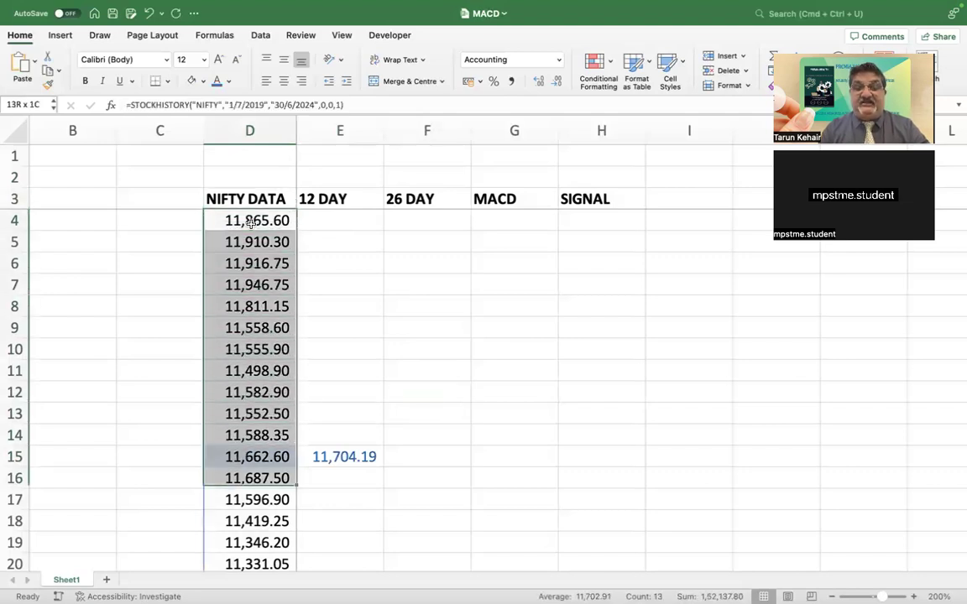
pyautogui.hotkey('shift', 'Down')
pyautogui.hotkey('shift', 'Down')
pyautogui.hotkey('shift', 'Down')
pyautogui.hotkey('shift', 'Down')
pyautogui.hotkey('shift', 'Down')
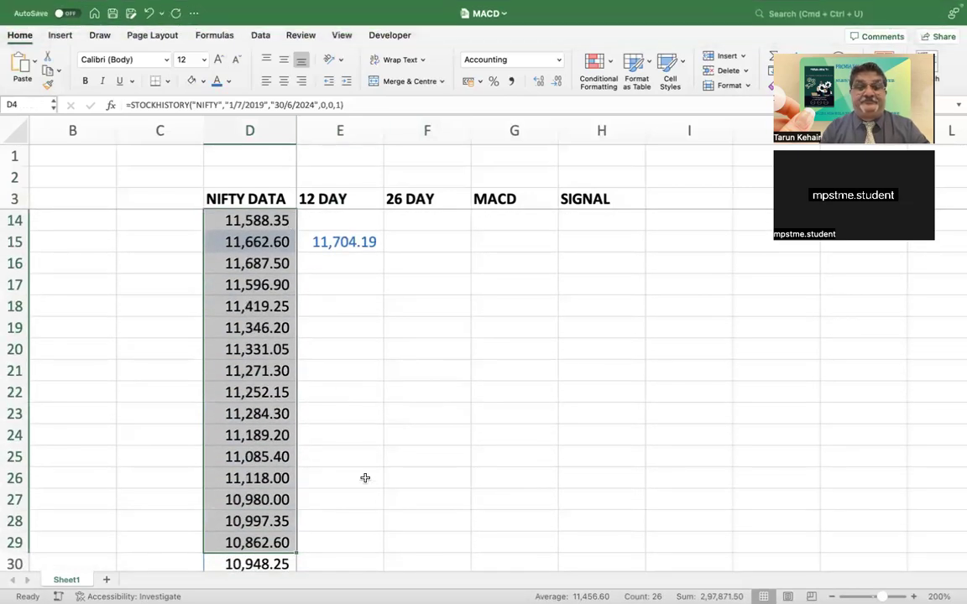
# Recheck the 26-value count by selecting upward from D29 to D4
pyautogui.click(279, 543)
pyautogui.press('Right')
pyautogui.press('Right')
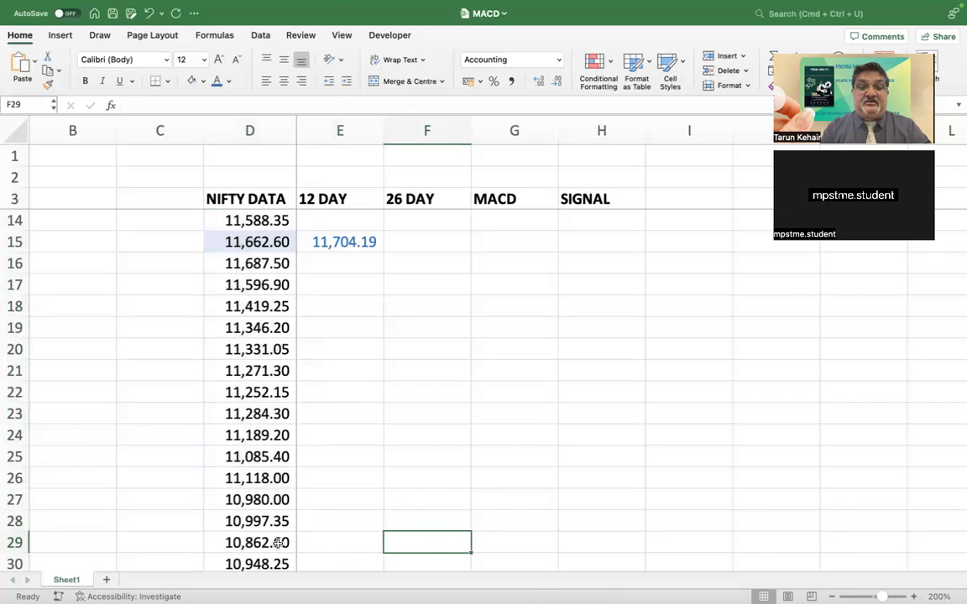
pyautogui.press('Left')
pyautogui.press('Left')
pyautogui.hotkey('shift', 'Up')
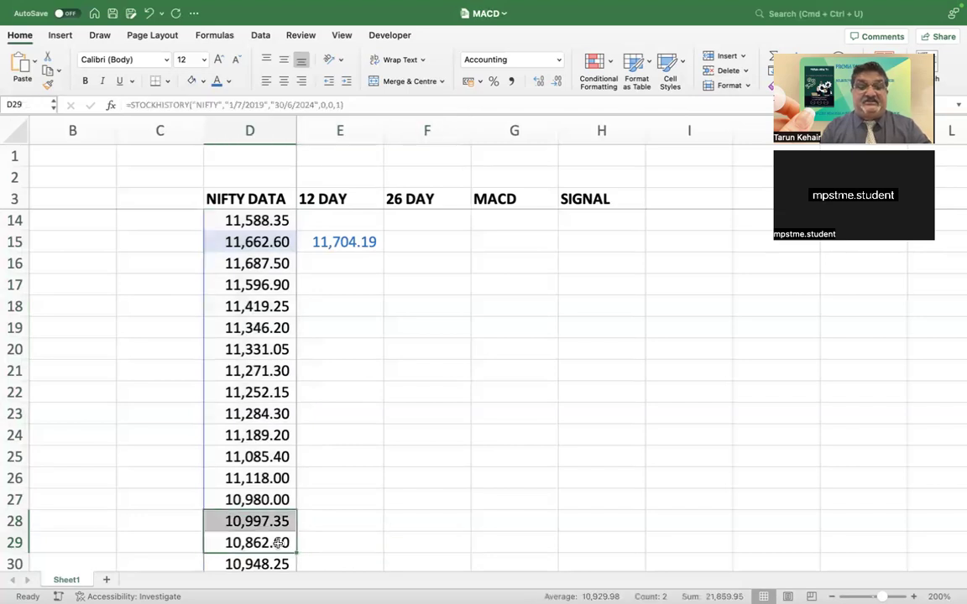
pyautogui.hotkey('shift', 'Up')
pyautogui.hotkey('shift', 'Up')
pyautogui.hotkey('shift', 'Up')
pyautogui.hotkey('shift', 'Up')
pyautogui.hotkey('shift', 'Up')
pyautogui.hotkey('shift', 'Up')
pyautogui.hotkey('shift', 'Up')
pyautogui.hotkey('shift', 'Up')
pyautogui.hotkey('shift', 'Up')
pyautogui.hotkey('shift', 'Up')
pyautogui.hotkey('shift', 'Up')
pyautogui.hotkey('shift', 'Up')
pyautogui.hotkey('shift', 'Up')
pyautogui.hotkey('shift', 'Up')
pyautogui.hotkey('shift', 'Up')
pyautogui.hotkey('shift', 'Up')
pyautogui.hotkey('shift', 'Up')
pyautogui.hotkey('shift', 'Up')
pyautogui.hotkey('shift', 'Up')
pyautogui.hotkey('shift', 'Up')
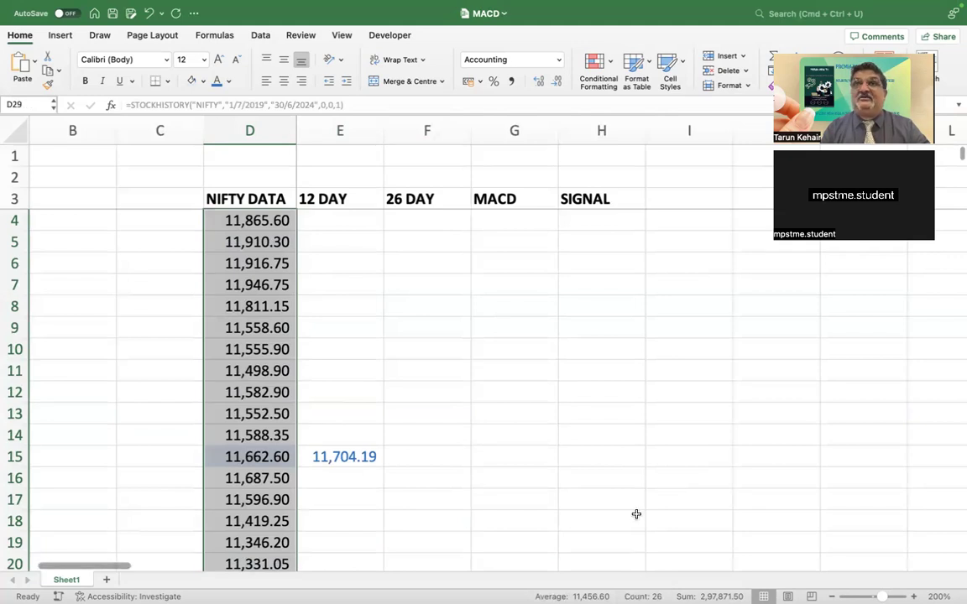
# Fill cell D29, the twenty-sixth NIFTY value, with light orange
pyautogui.scroll(-6, 572, 463)
pyautogui.click(234, 368)
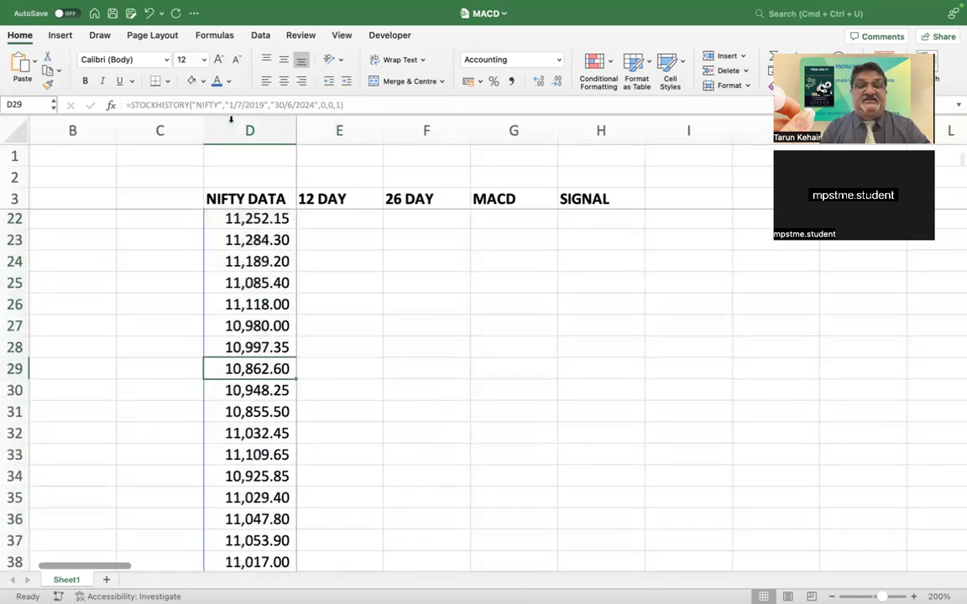
pyautogui.click(204, 81)
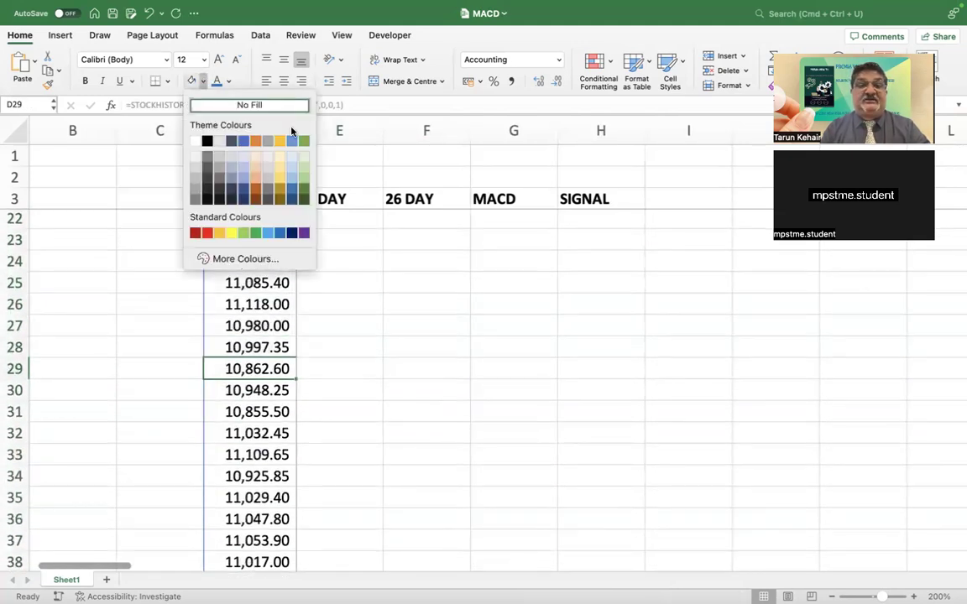
pyautogui.click(255, 154)
# Enter the first 26-day average in F29 with the formula =AVERAGE(D4:D29)
pyautogui.click(406, 367)
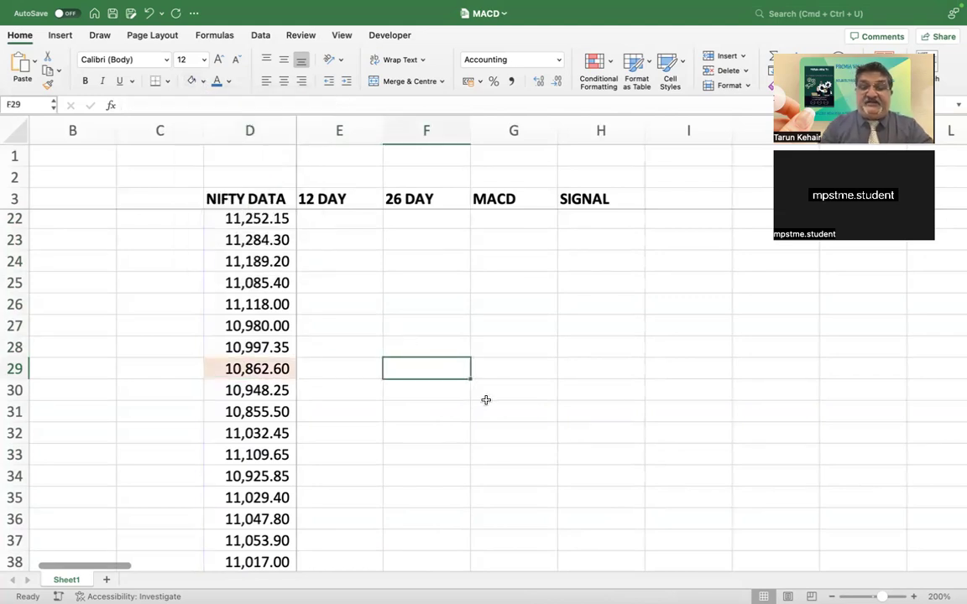
pyautogui.write('=AVAR')
pyautogui.press('BackSpace')
pyautogui.press('BackSpace')
pyautogui.write('ER')
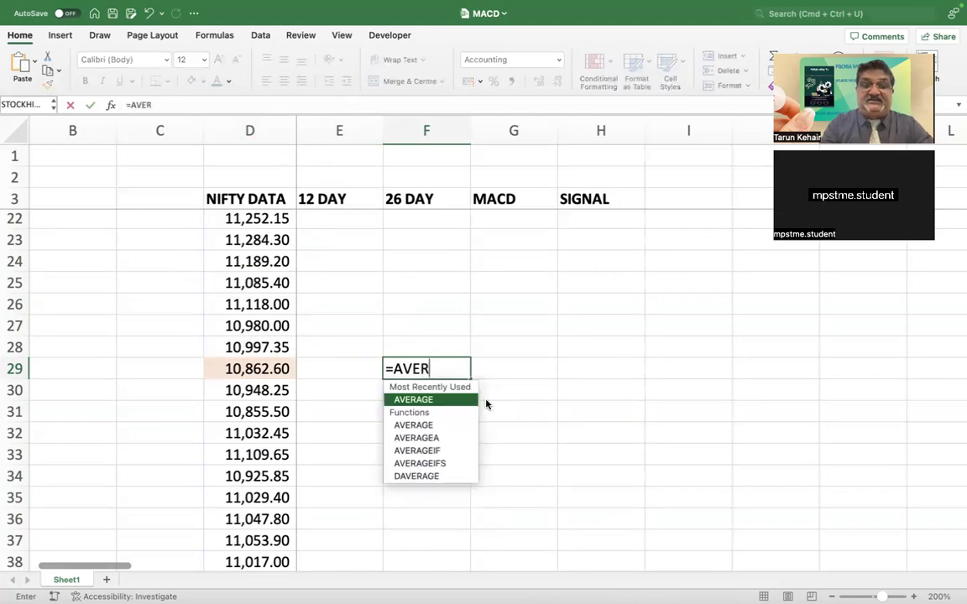
pyautogui.write('AGEW')
pyautogui.press('BackSpace')
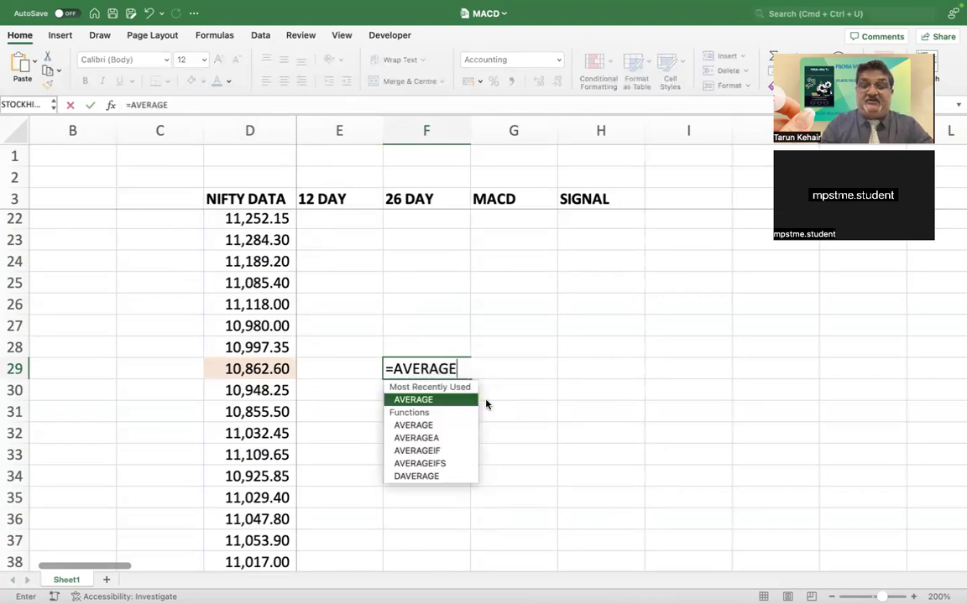
pyautogui.write('(')
pyautogui.press('Left')
pyautogui.press('Left')
pyautogui.hotkey('ctrl', 'shift', 'Up')
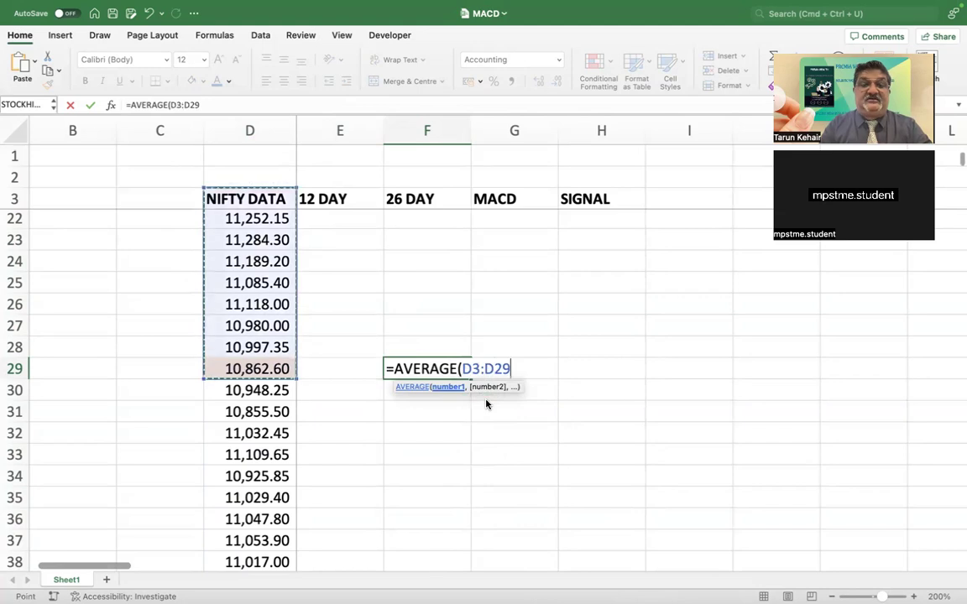
pyautogui.hotkey('shift', 'Down')
pyautogui.press('Return')
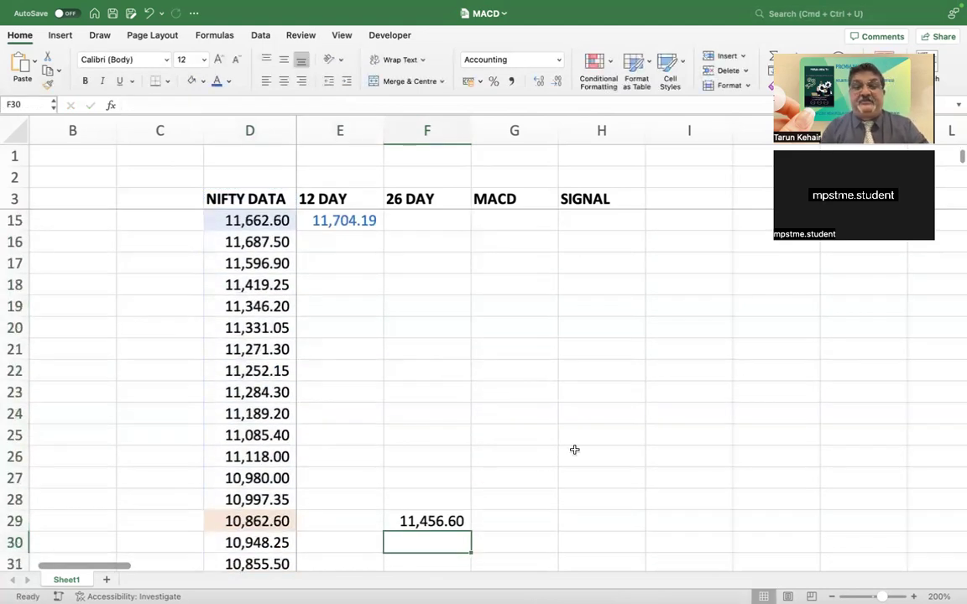
# Set the font colour of the 26-day average in F29 to red
pyautogui.click(445, 520)
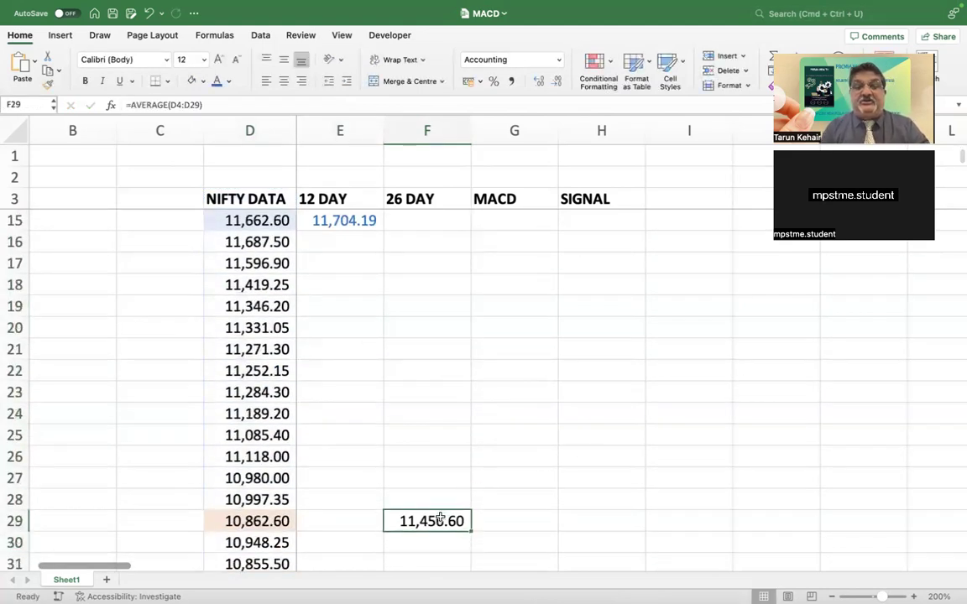
pyautogui.click(228, 81)
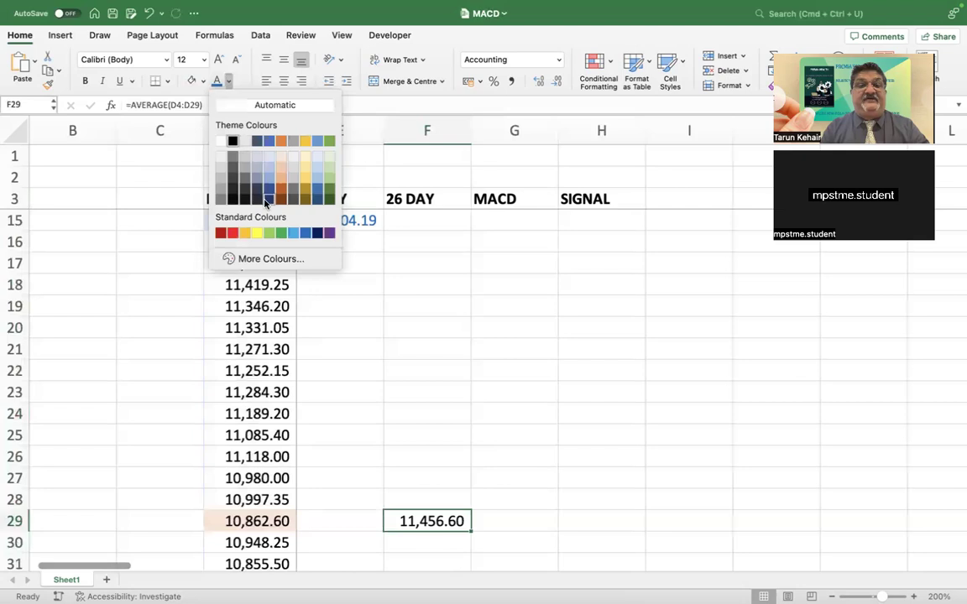
pyautogui.click(233, 234)
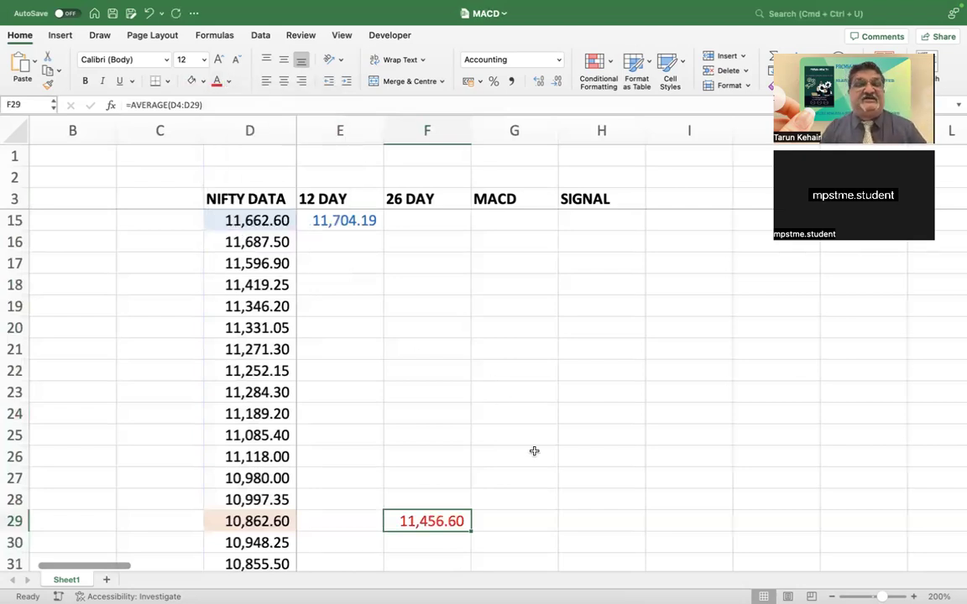
# Enter the 12-day multiplier formula =2/(12+1) in E2, above the 12 DAY heading
pyautogui.scroll(3, 617, 511)
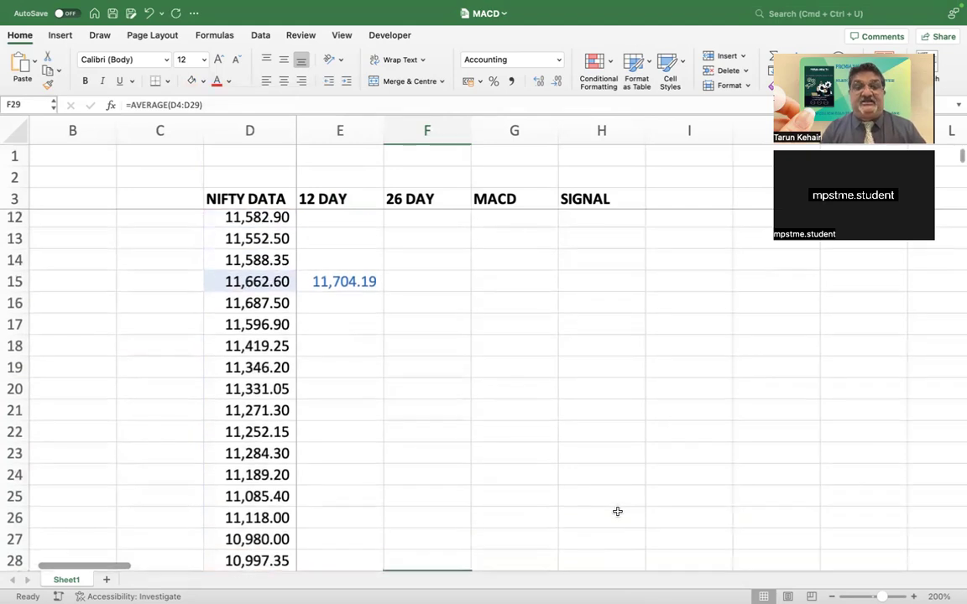
pyautogui.scroll(-4, 617, 512)
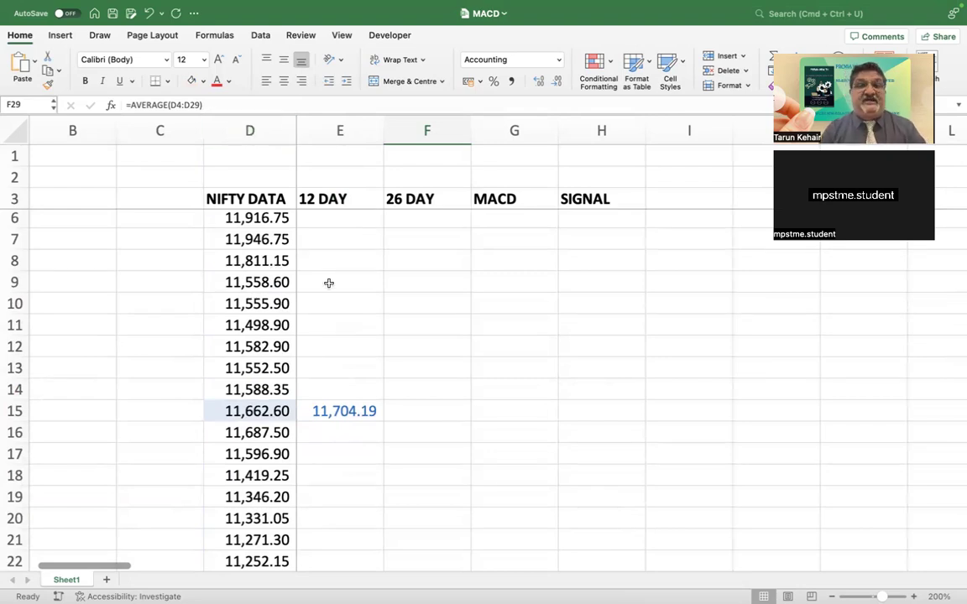
pyautogui.scroll(2, 328, 283)
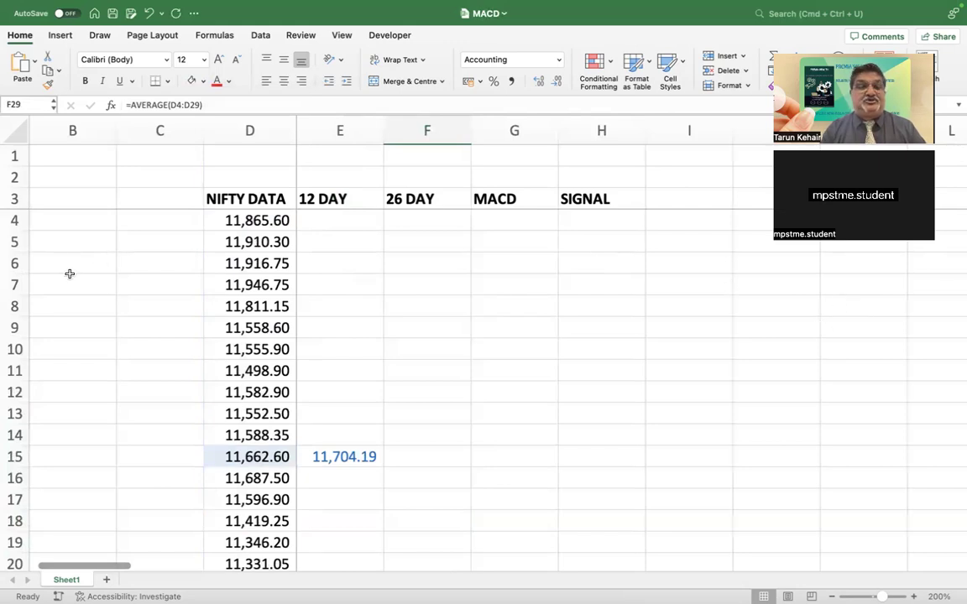
pyautogui.click(67, 178)
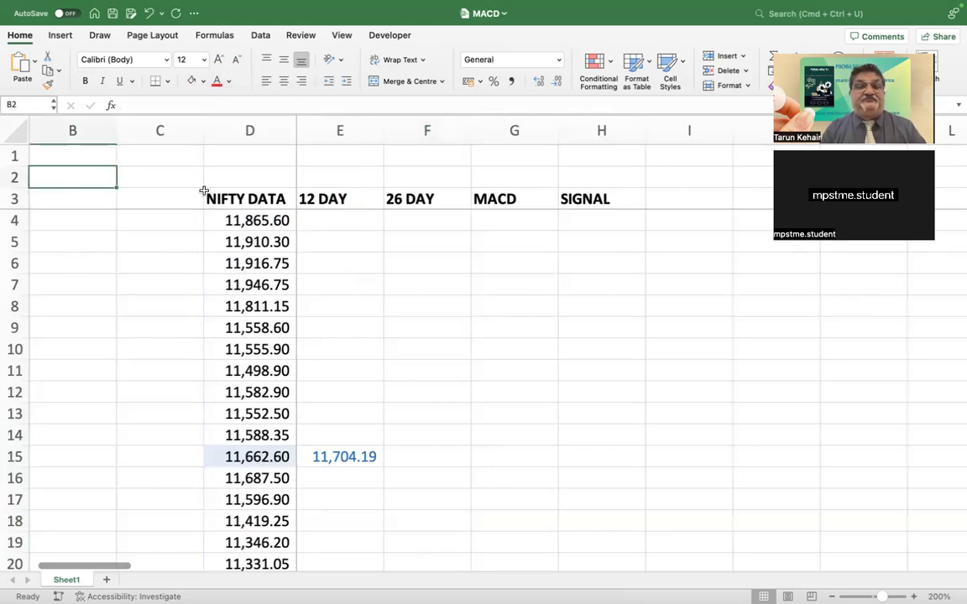
pyautogui.click(345, 172)
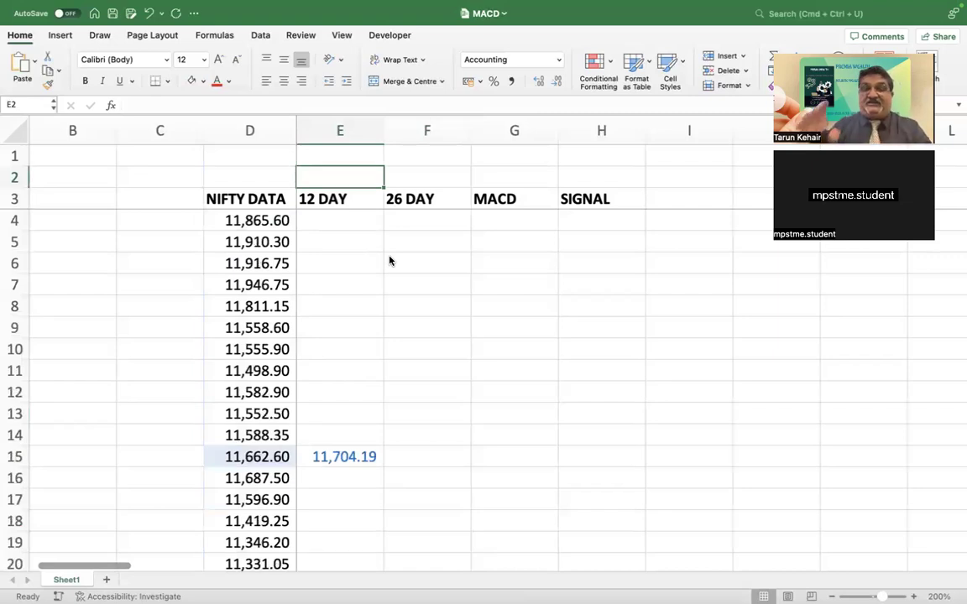
pyautogui.write('=')
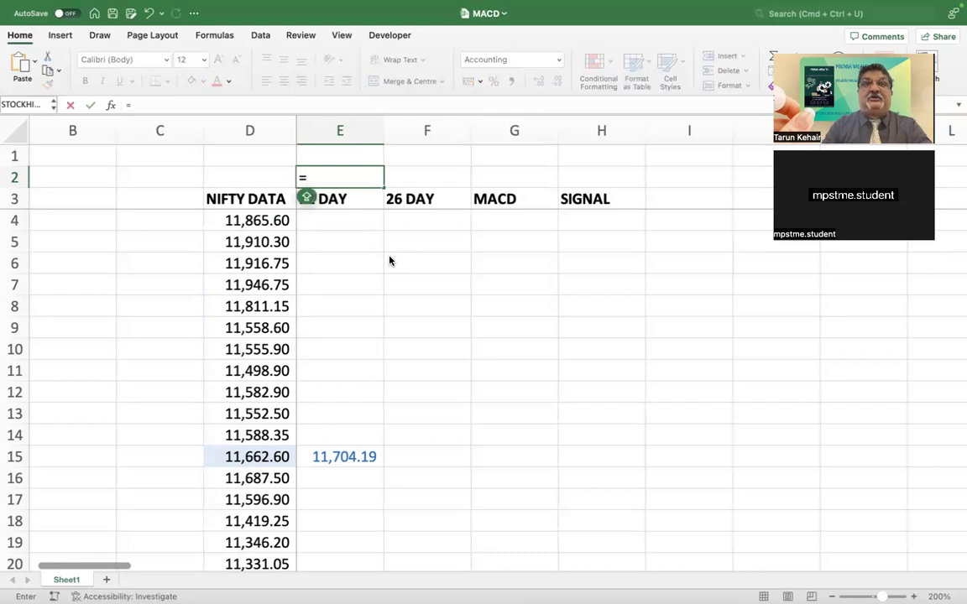
pyautogui.write('2/(12')
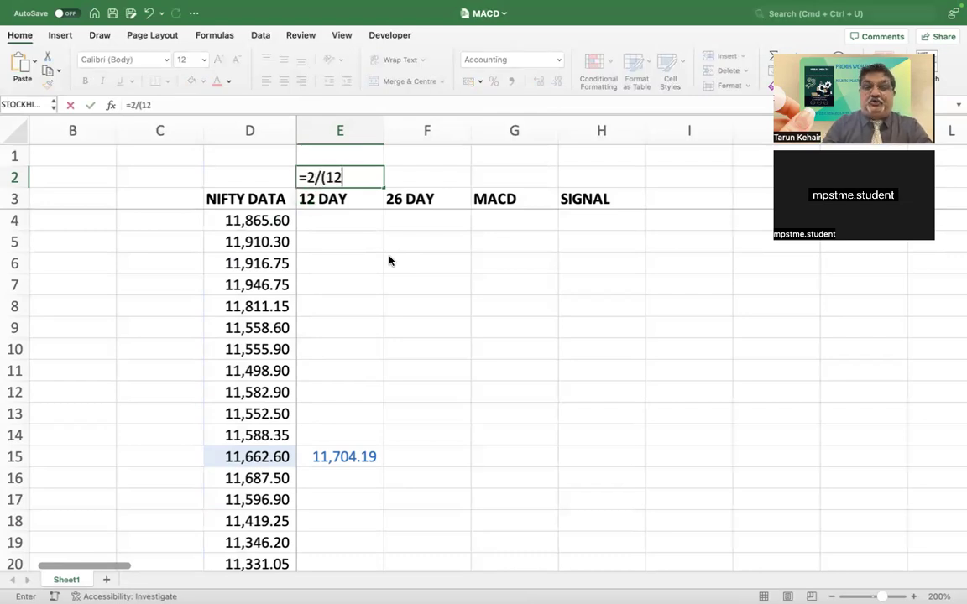
pyautogui.write('+1)')
pyautogui.press('Return')
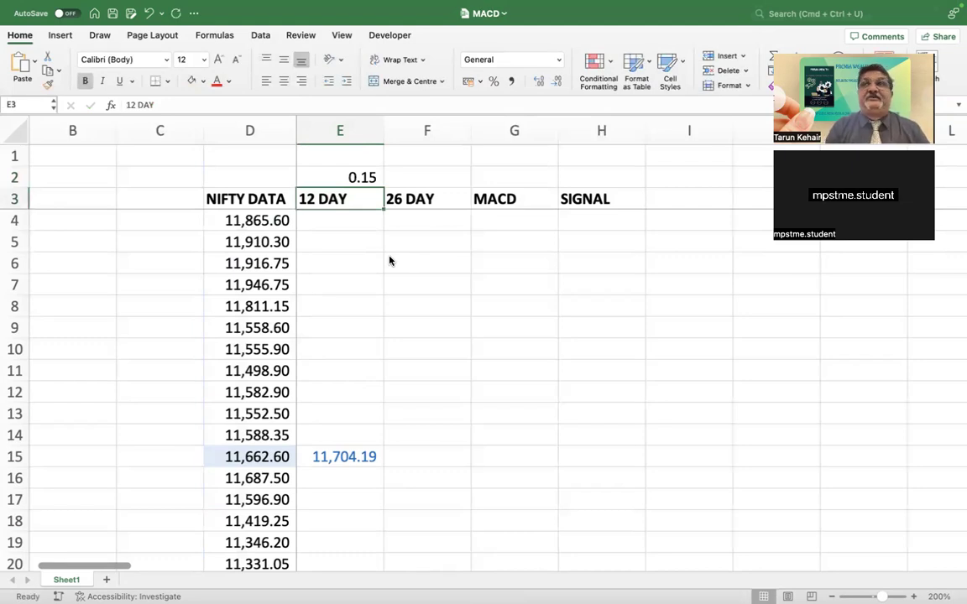
# Enter the 26-day multiplier formula =2/(26+1) in F2 and try to centre the 12-day multiplier in E2
pyautogui.click(415, 180)
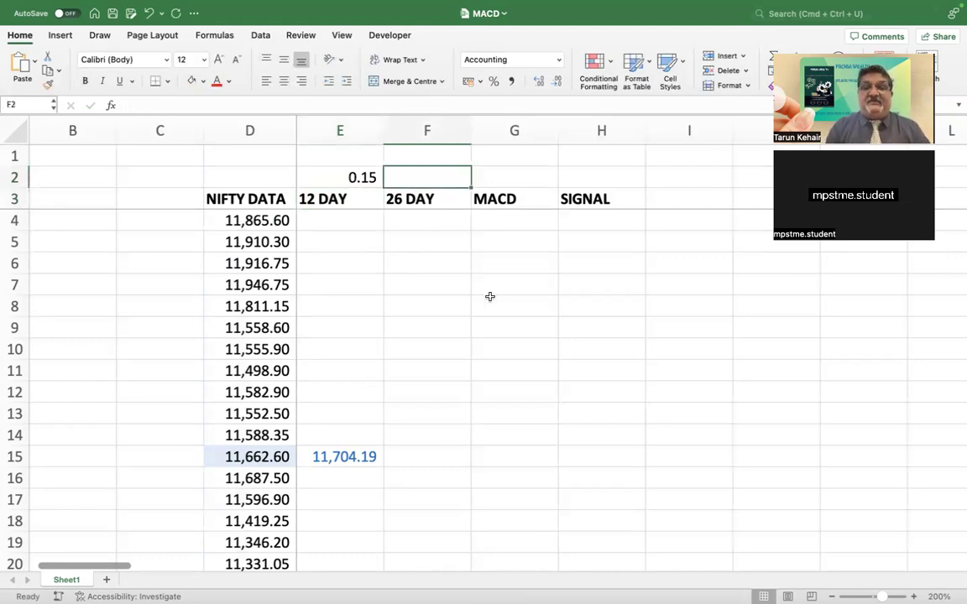
pyautogui.write('=2/(')
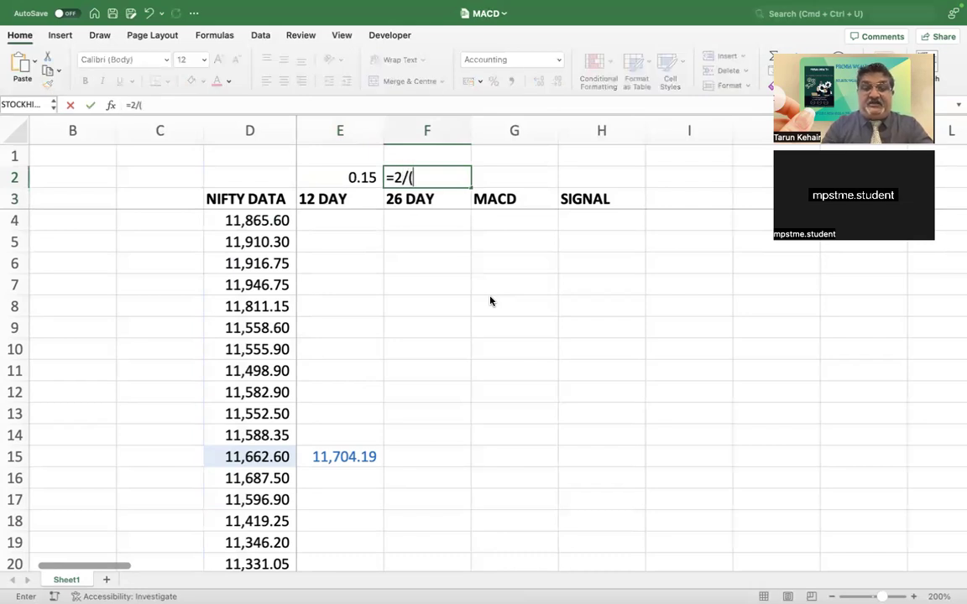
pyautogui.write('26')
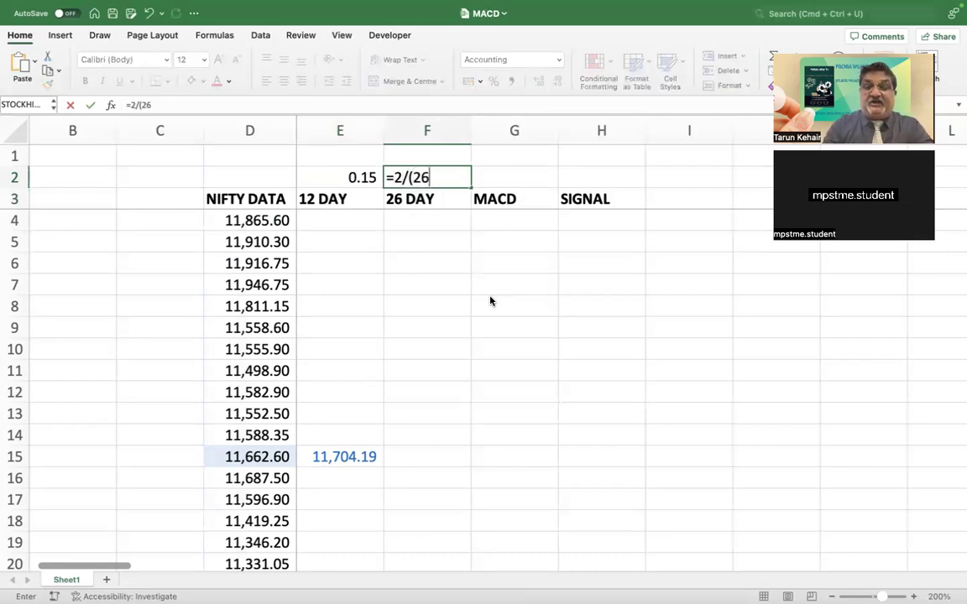
pyautogui.write('+1)')
pyautogui.press('Return')
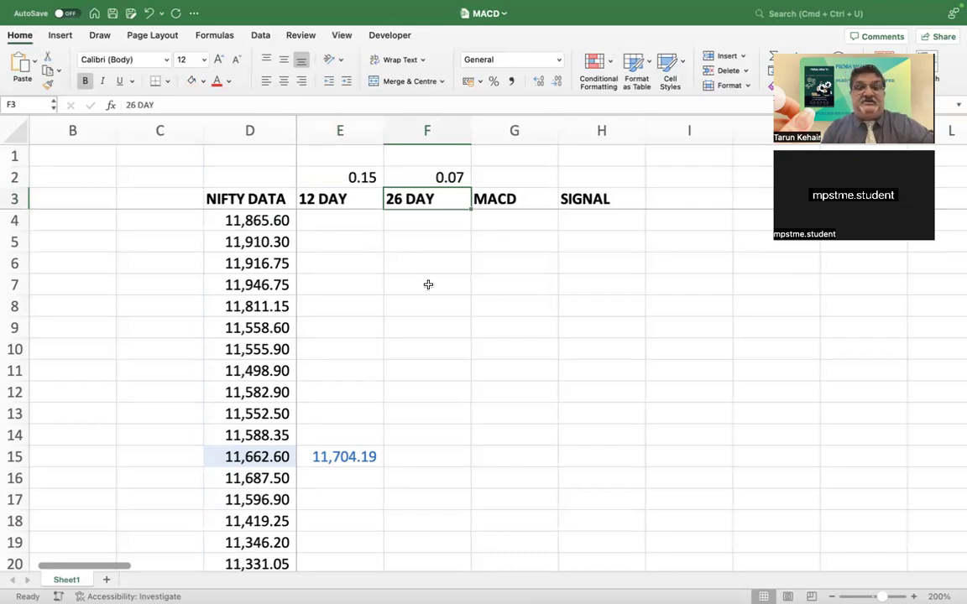
pyautogui.click(358, 179)
pyautogui.click(284, 81)
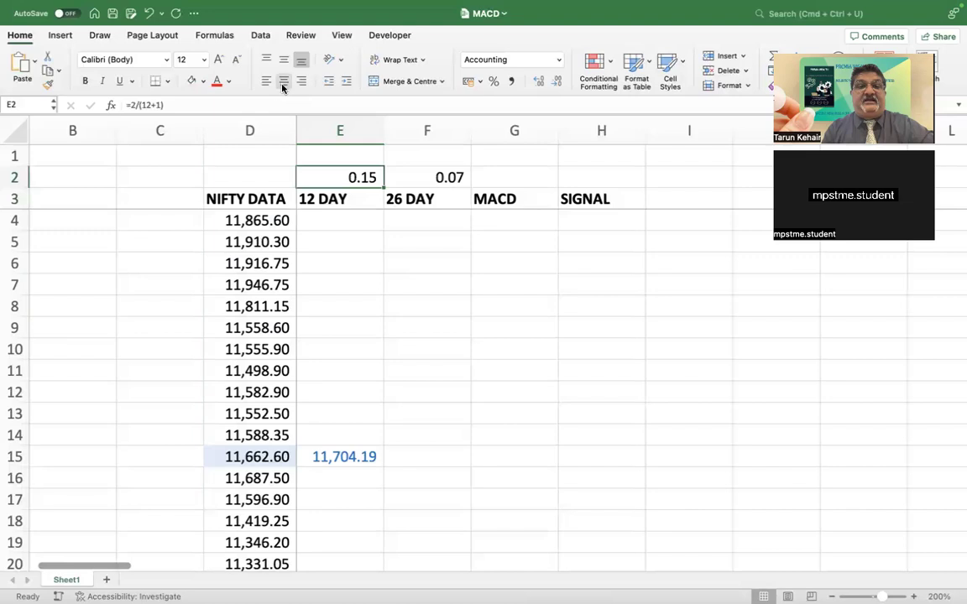
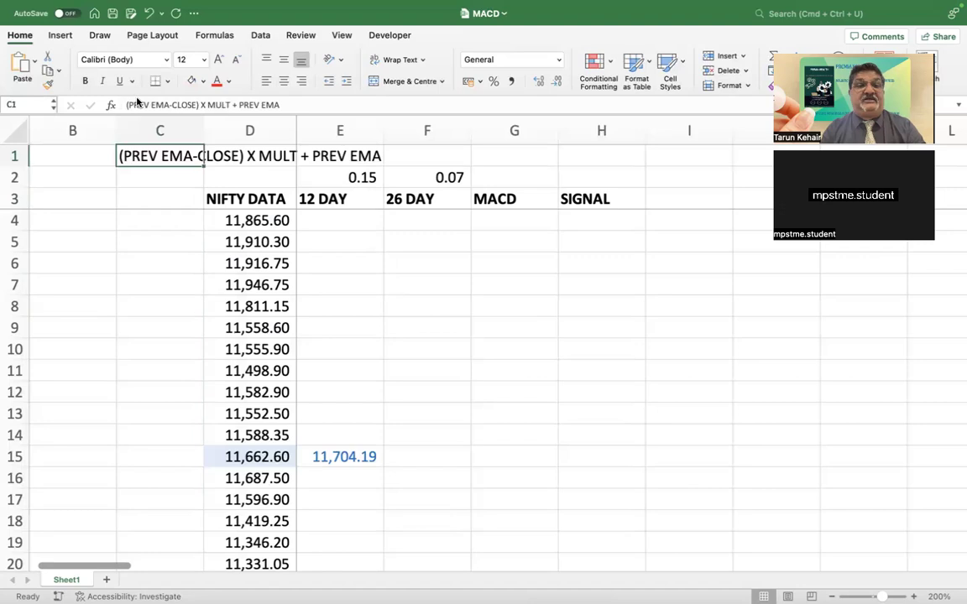
# Reduce the font size of the EMA formula note in C1 to 10
pyautogui.click(236, 61)
pyautogui.click(236, 62)
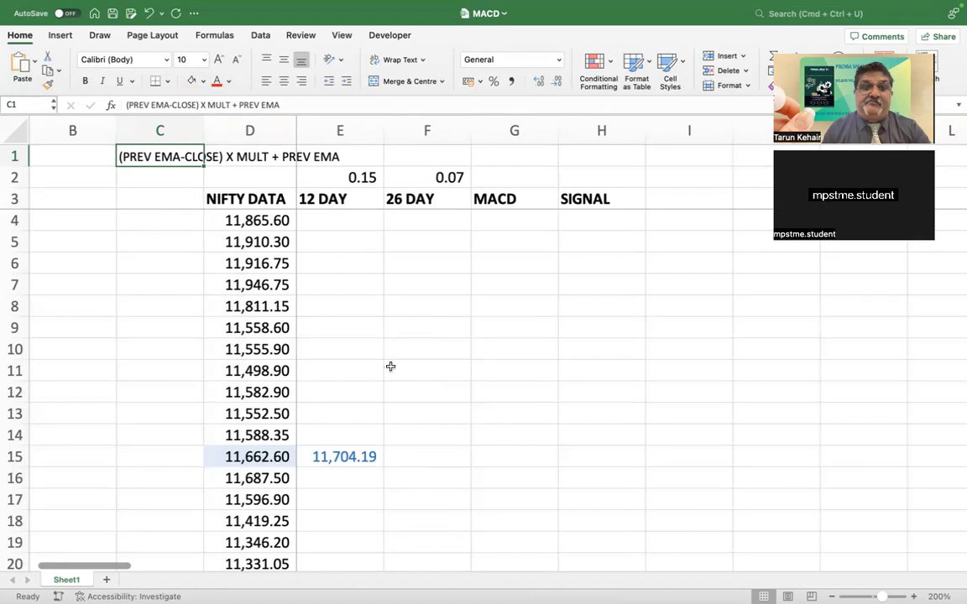
# Enter the 12-day EMA formula =(E15-D16)*E2+E15 in E16, using the previous average, the current close and the multiplier
pyautogui.click(348, 478)
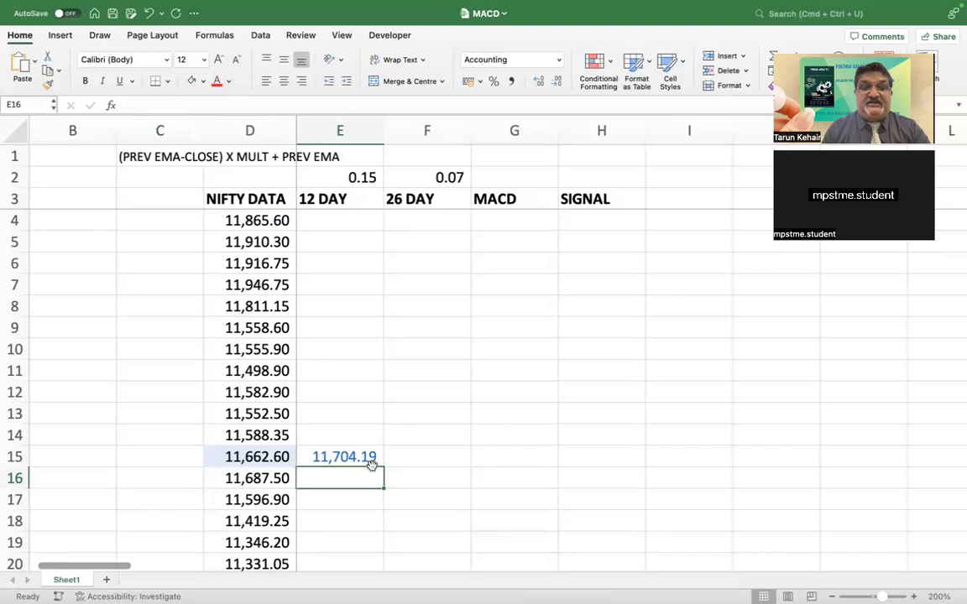
pyautogui.write('=')
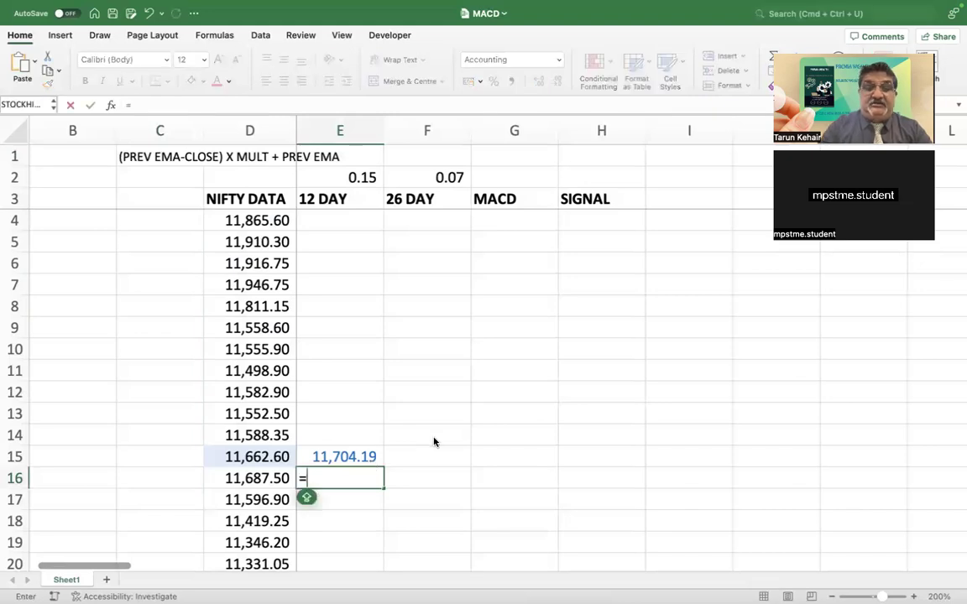
pyautogui.write('(')
pyautogui.press('Up')
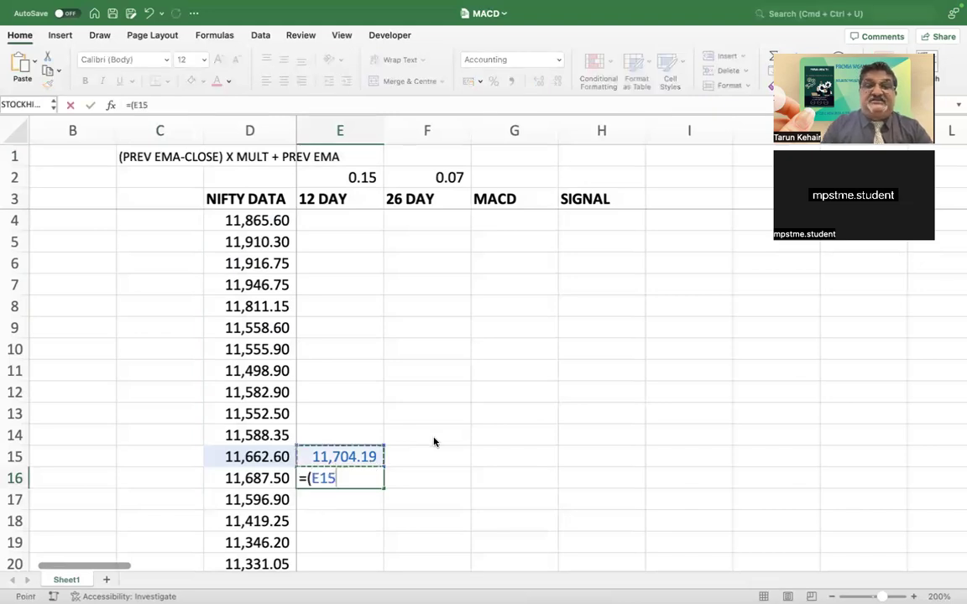
pyautogui.write('-')
pyautogui.press('Left')
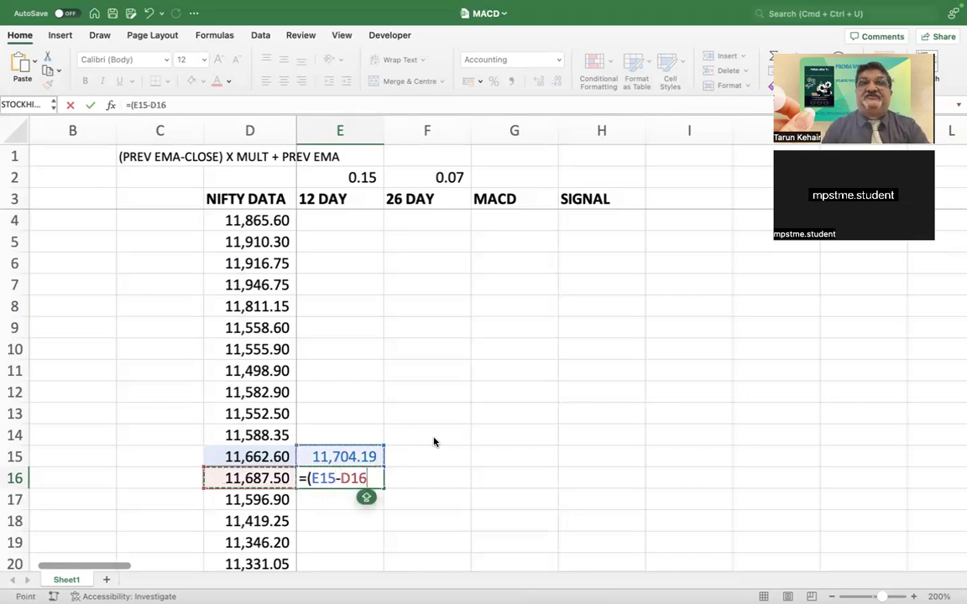
pyautogui.write(')*')
pyautogui.click(353, 178)
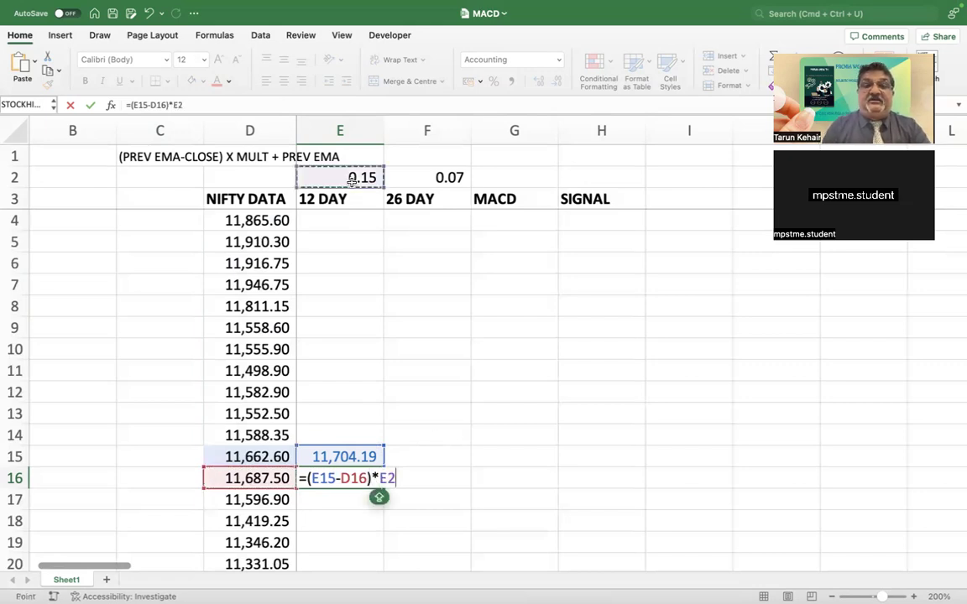
pyautogui.write('+')
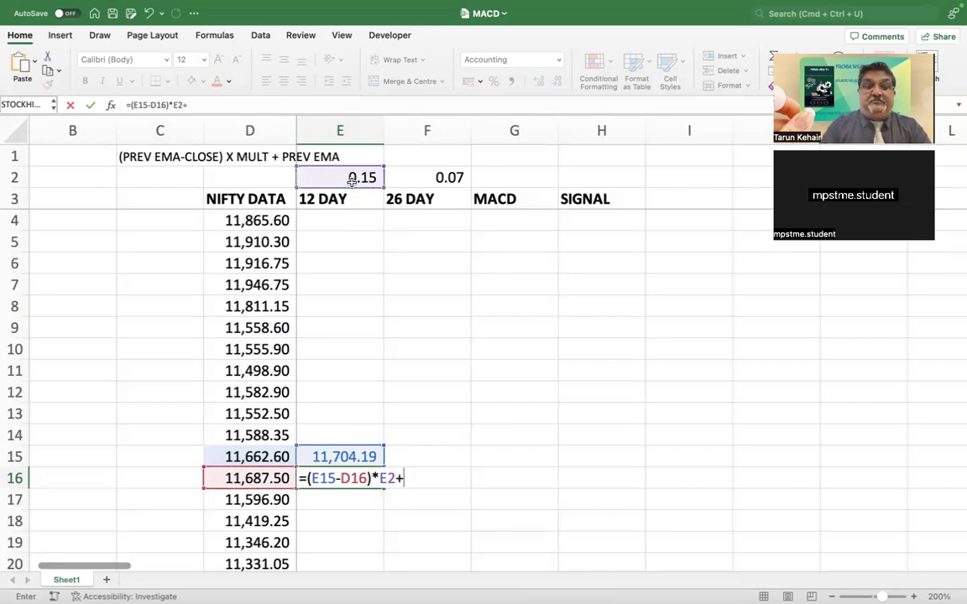
pyautogui.click(351, 454)
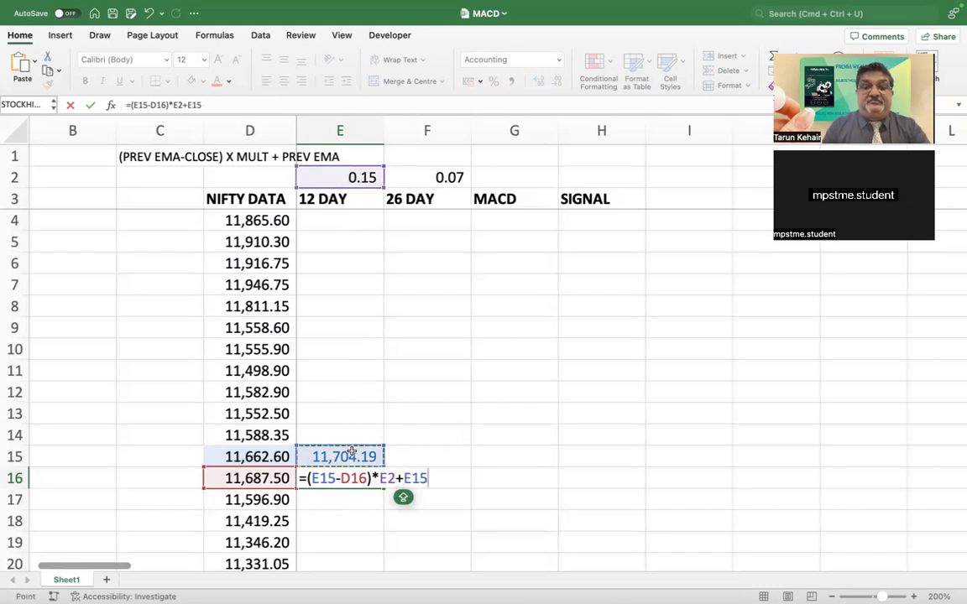
pyautogui.press('Return')
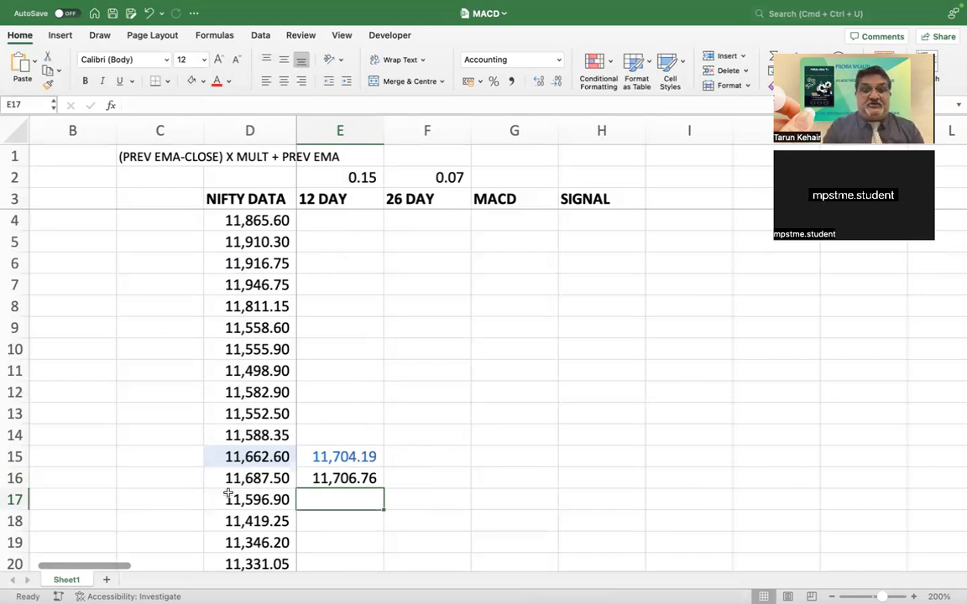
# Make the multiplier reference absolute in the 12-day EMA formula in E16, giving =(E15-D16)*$E$2+E15
pyautogui.moveTo(222, 454); pyautogui.dragTo(240, 482)
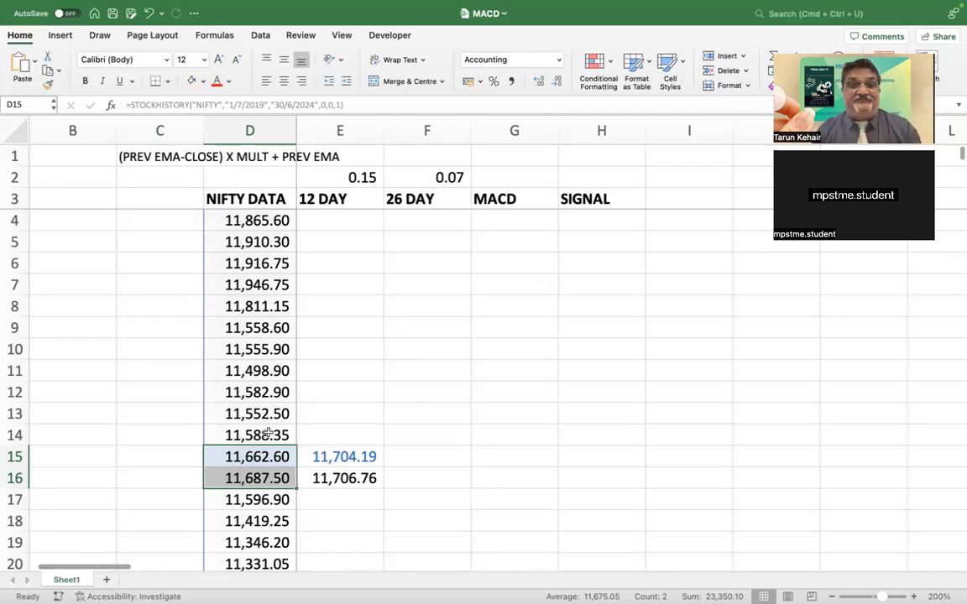
pyautogui.click(375, 489)
pyautogui.press('Up')
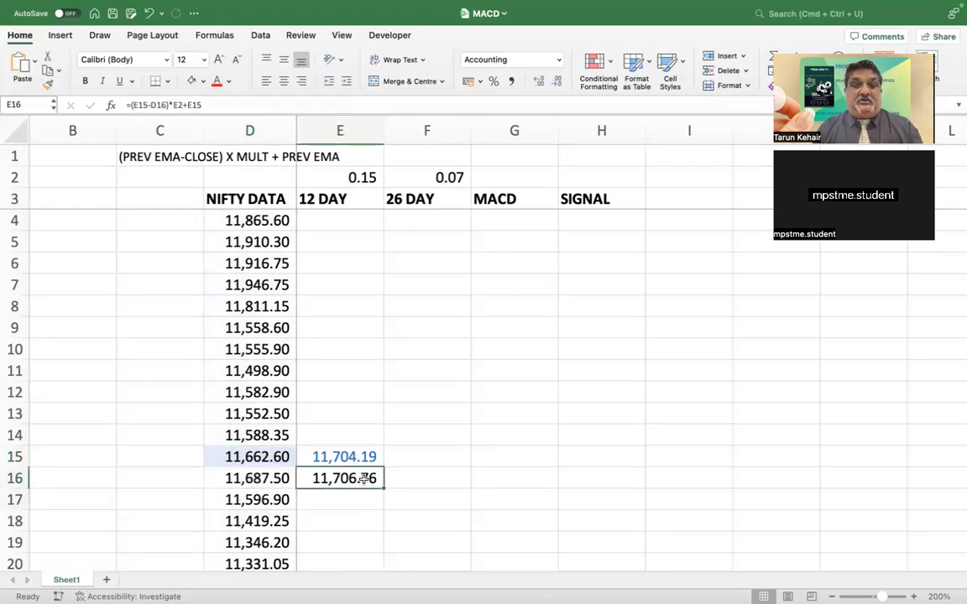
pyautogui.click(151, 105)
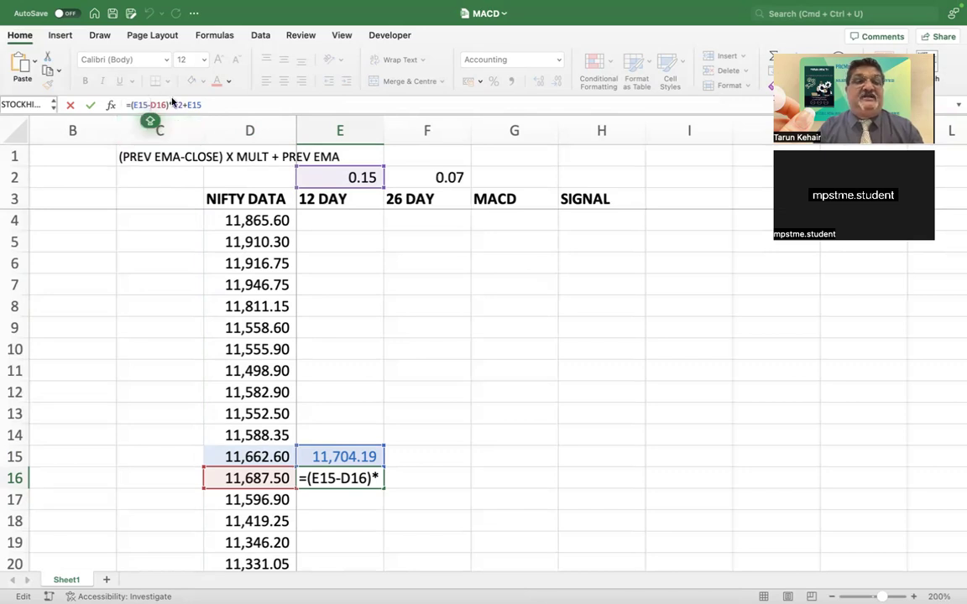
pyautogui.click(172, 105)
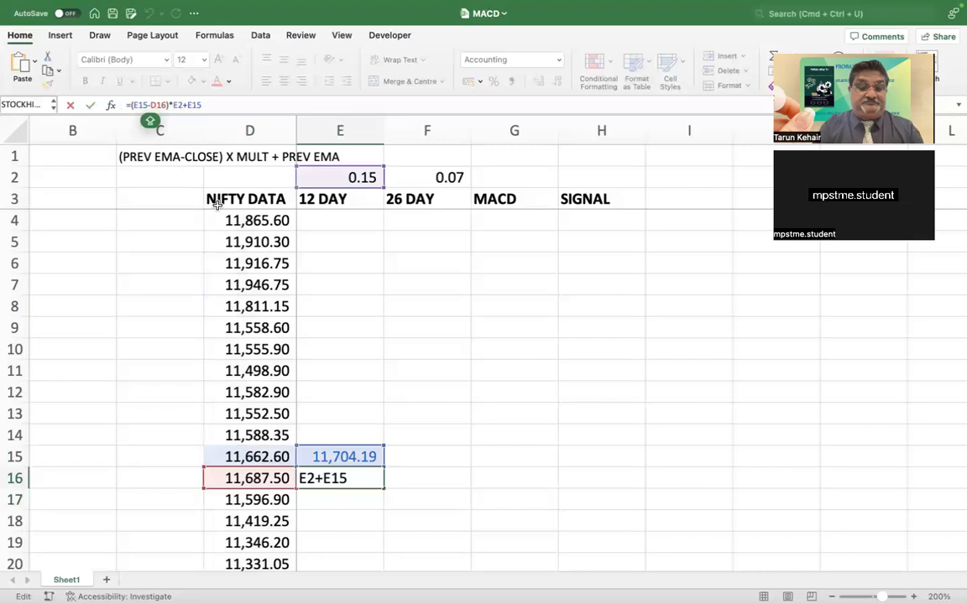
pyautogui.press('F4')
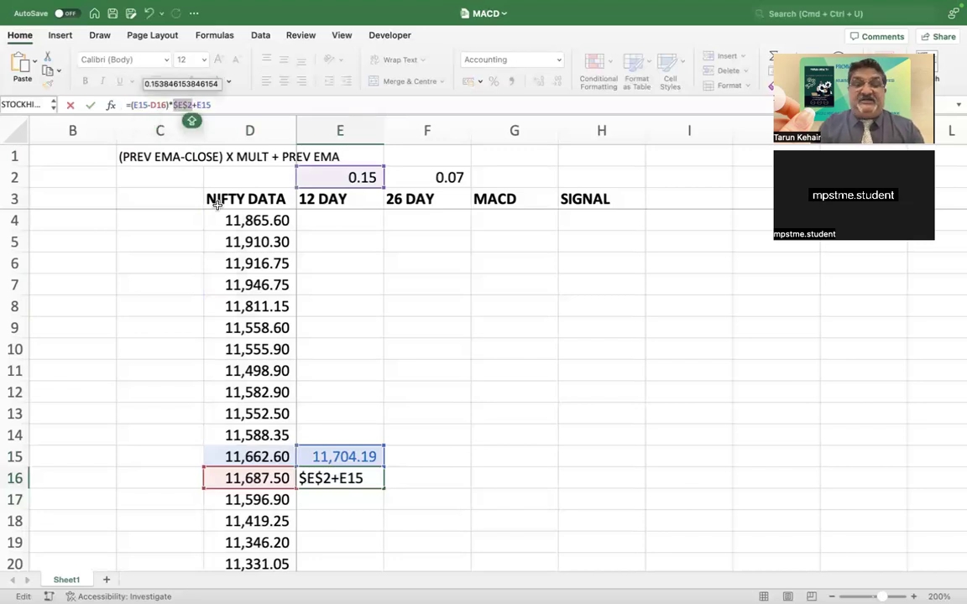
pyautogui.press('Return')
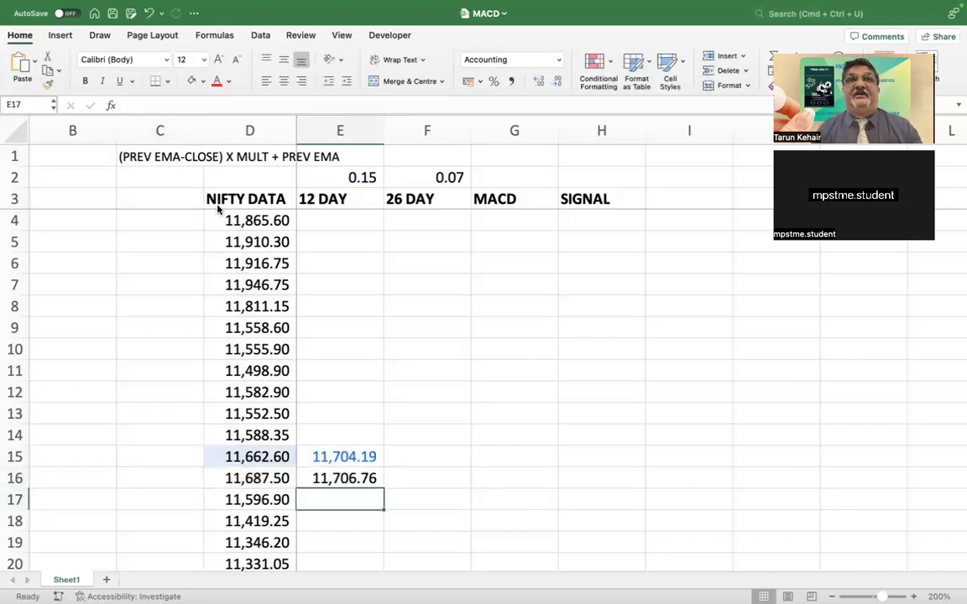
# Fill the 12-day EMA formula from E16 down to the last NIFTY row and try to autofit column E
pyautogui.click(332, 477)
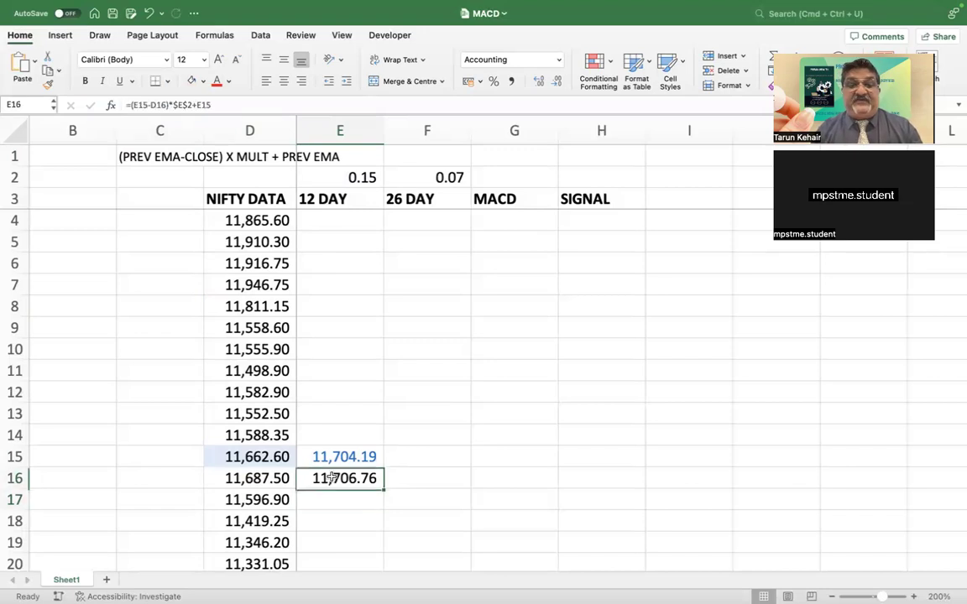
pyautogui.doubleClick(381, 487)
pyautogui.click(356, 500)
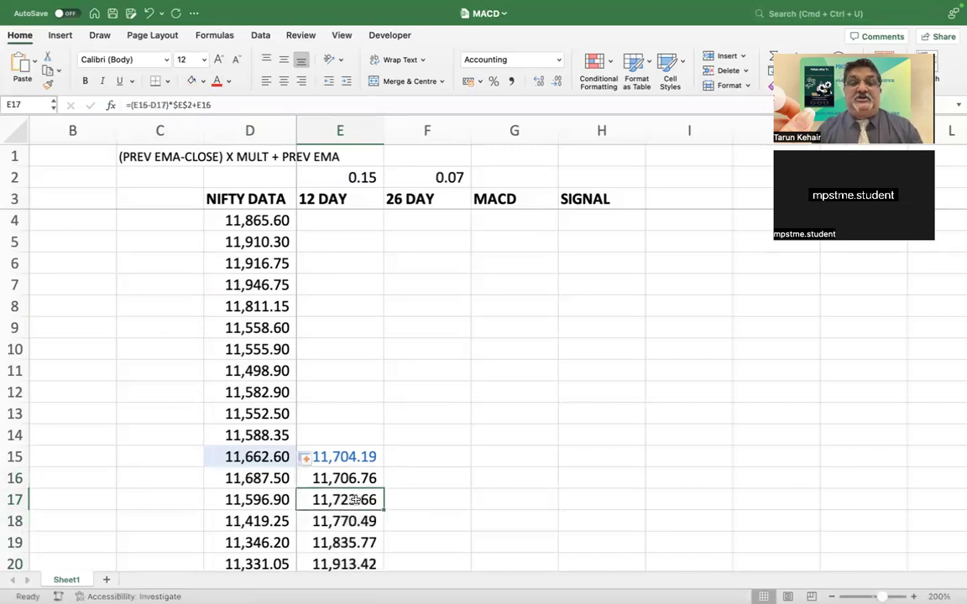
pyautogui.hotkey('ctrl', 'Down')
pyautogui.press('Up')
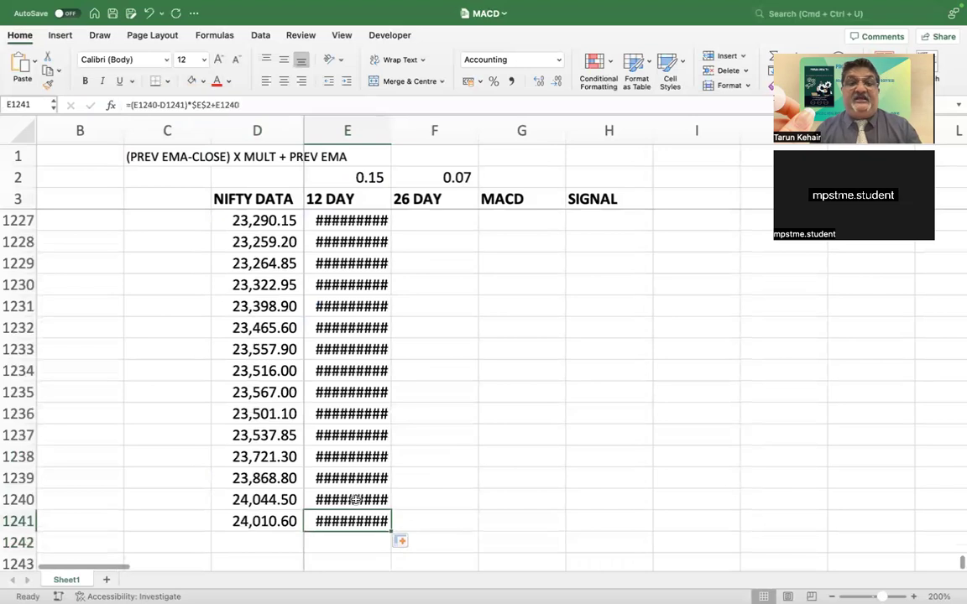
pyautogui.doubleClick(390, 133)
pyautogui.press('super+z')
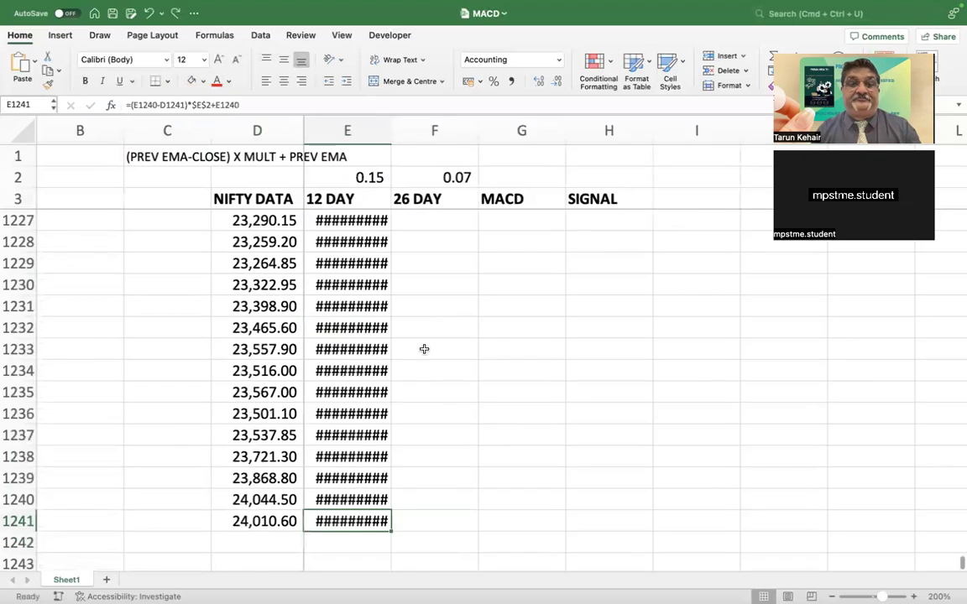
# Examine the filled 12-day EMA values row by row from the start of the column to the end of the data
pyautogui.hotkey('ctrl', 'Up')
pyautogui.press('Down')
pyautogui.press('Down')
pyautogui.press('Down')
pyautogui.press('Down')
pyautogui.press('Down')
pyautogui.press('Down')
pyautogui.press('Down')
pyautogui.press('Down')
pyautogui.press('Down')
pyautogui.press('Down')
pyautogui.press('Down')
pyautogui.press('Down')
pyautogui.press('Down')
pyautogui.press('Down')
pyautogui.press('Down')
pyautogui.press('Down')
pyautogui.press('Down')
pyautogui.press('Down')
pyautogui.press('Down')
pyautogui.press('Down')
pyautogui.press('Down')
pyautogui.press('Down')
pyautogui.press('Down')
pyautogui.press('Down')
pyautogui.press('Down')
pyautogui.press('Down')
pyautogui.press('Down')
pyautogui.press('Down')
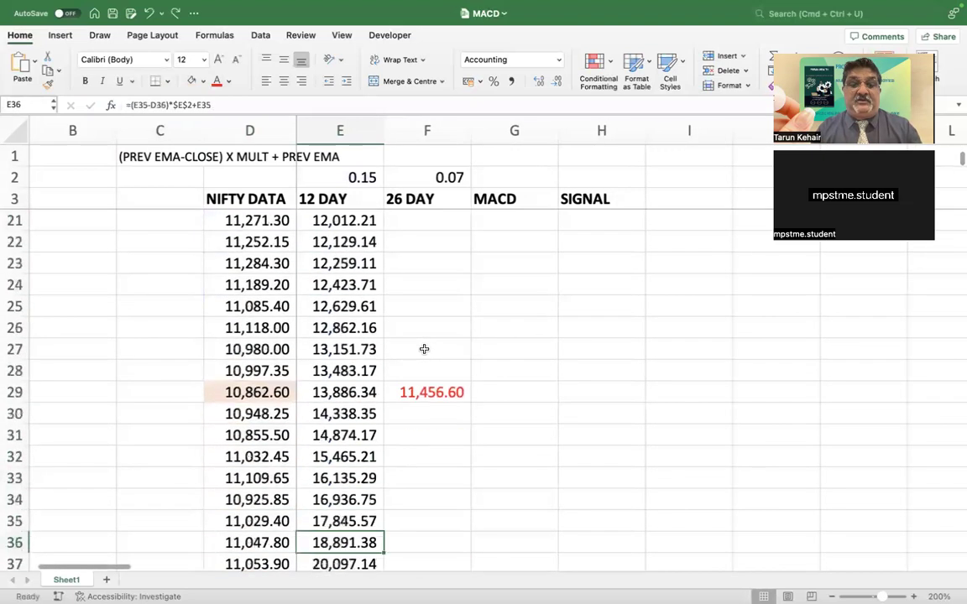
pyautogui.press('Down')
pyautogui.press('Down')
pyautogui.press('Down')
pyautogui.press('Down')
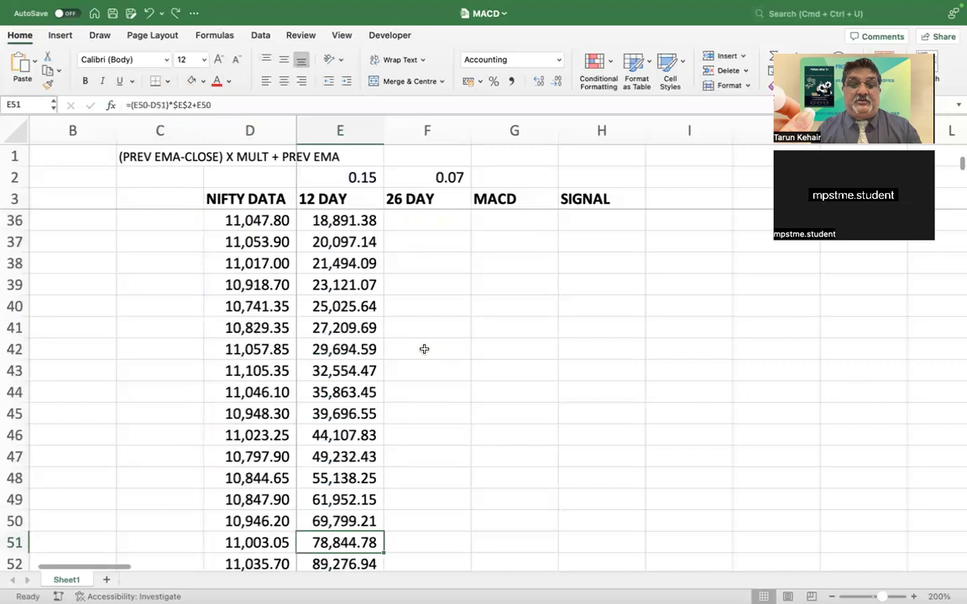
pyautogui.press('Down')
pyautogui.hotkey('ctrl', 'Down')
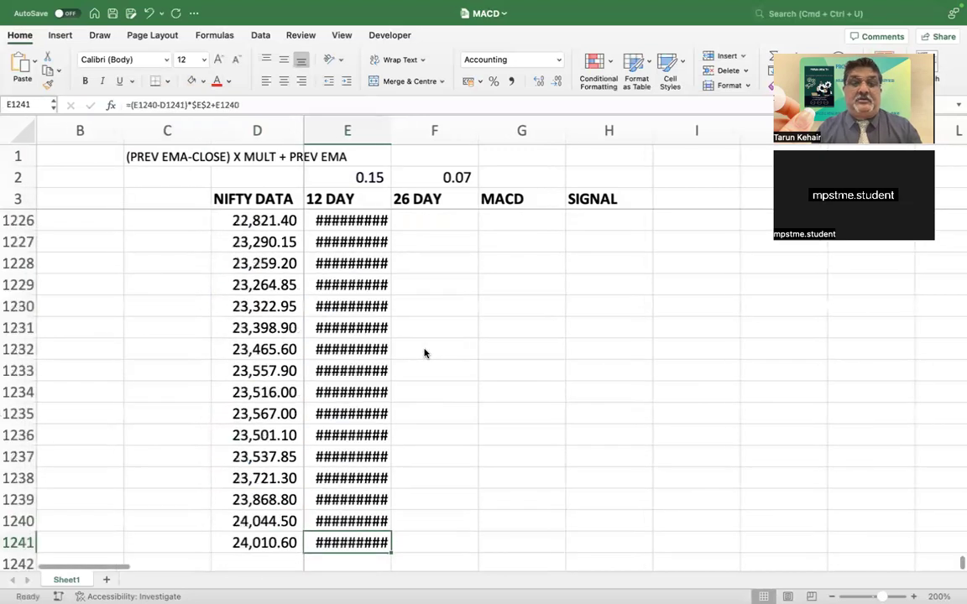
# Undo the fill of the 12-day EMA formula below E16
pyautogui.hotkey('ctrl', 'Up')
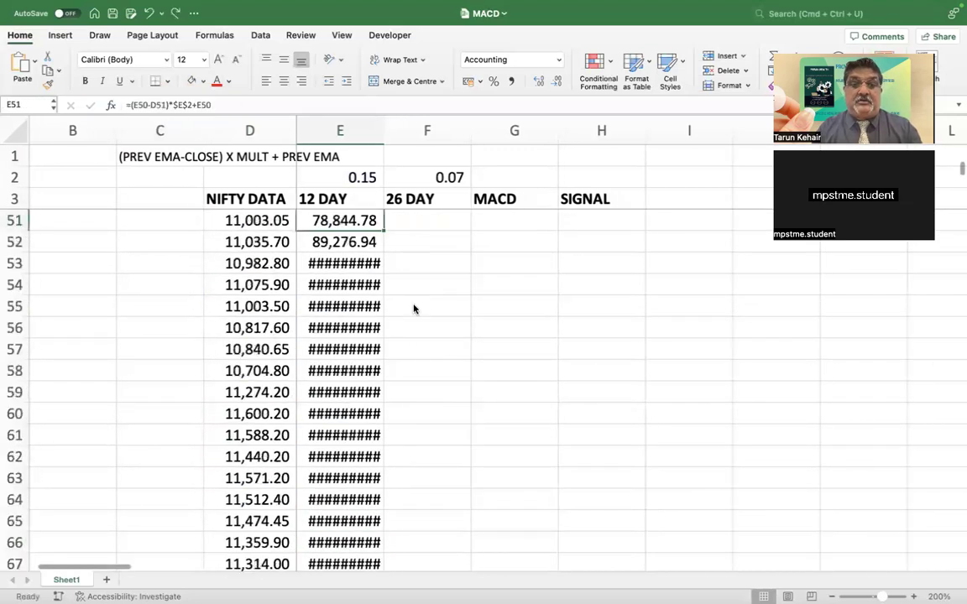
pyautogui.hotkey('ctrl', 'Up')
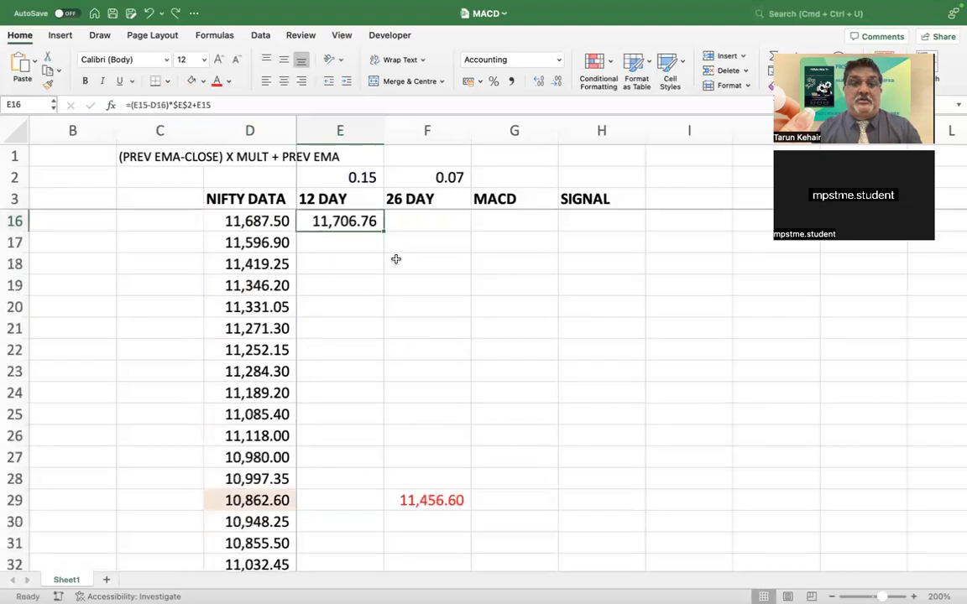
pyautogui.scroll(5, 425, 439)
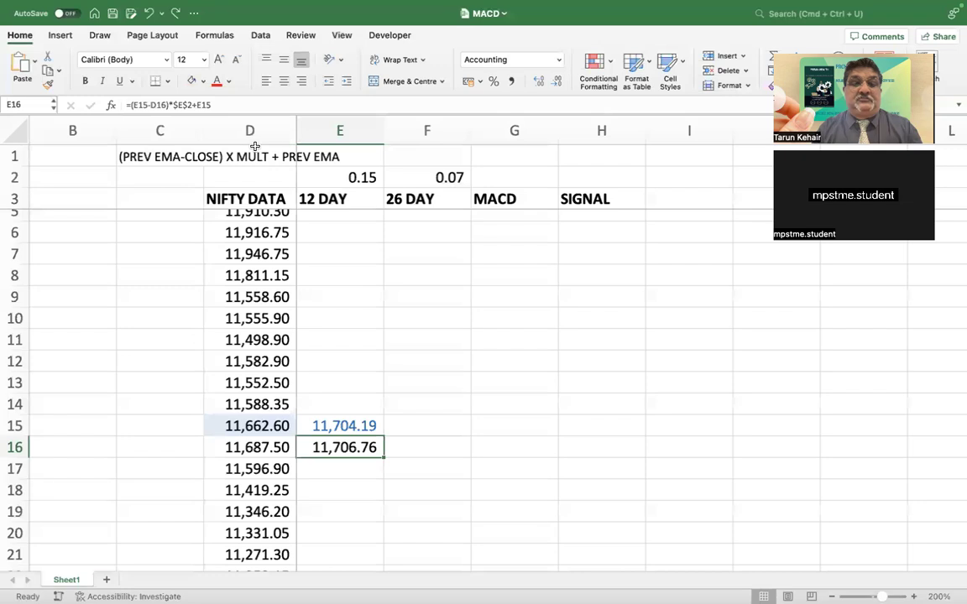
# Replace the formula in E16 with =(D16-E15)*E2+E15, subtracting the previous average from the current close
pyautogui.write('=(')
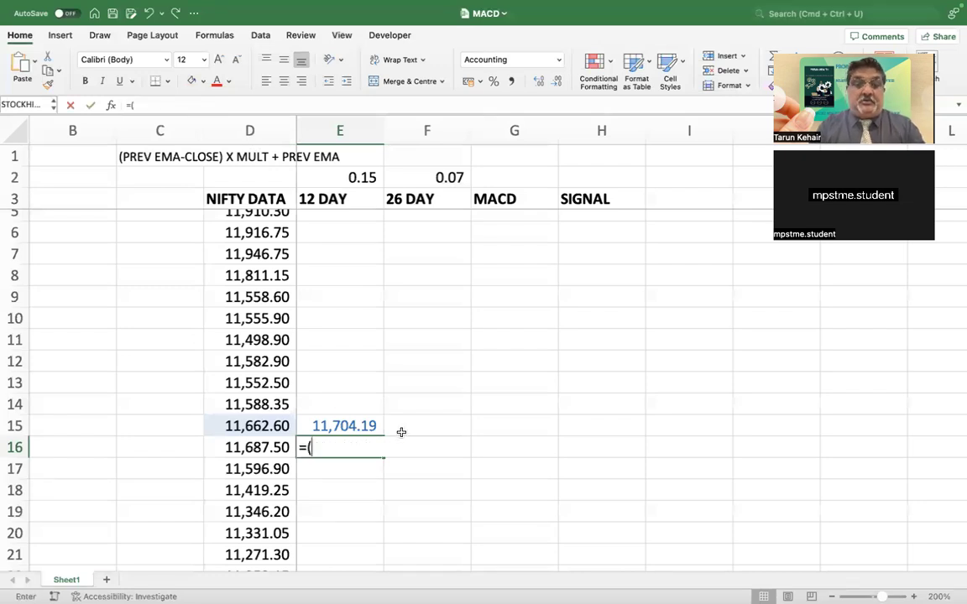
pyautogui.press('Left')
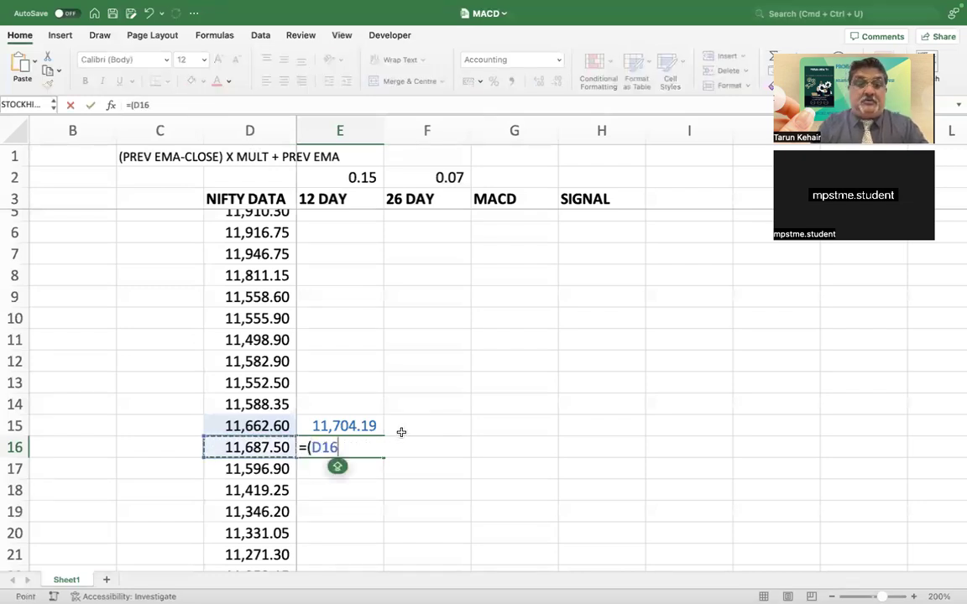
pyautogui.write('-')
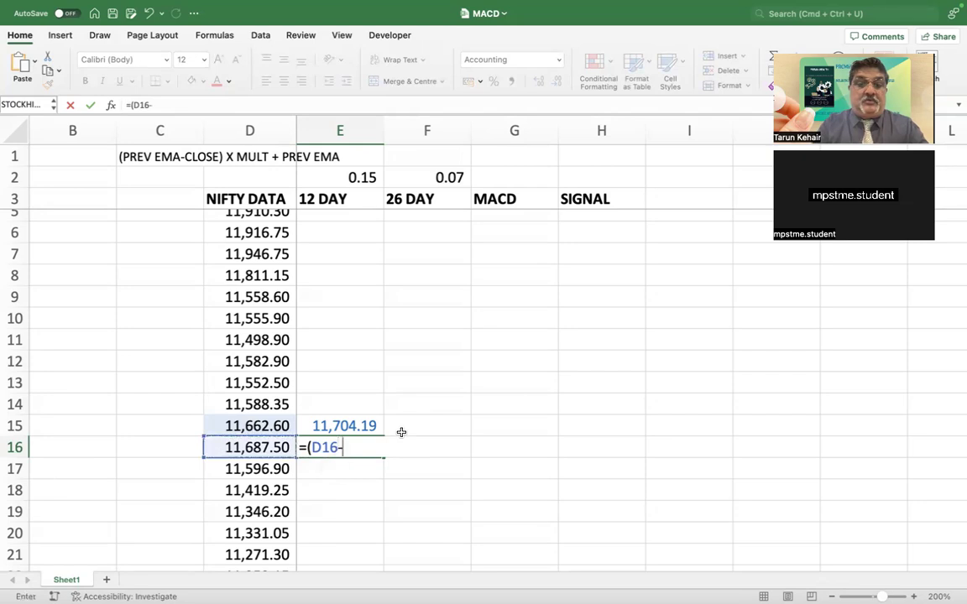
pyautogui.press('Up')
pyautogui.write(')*')
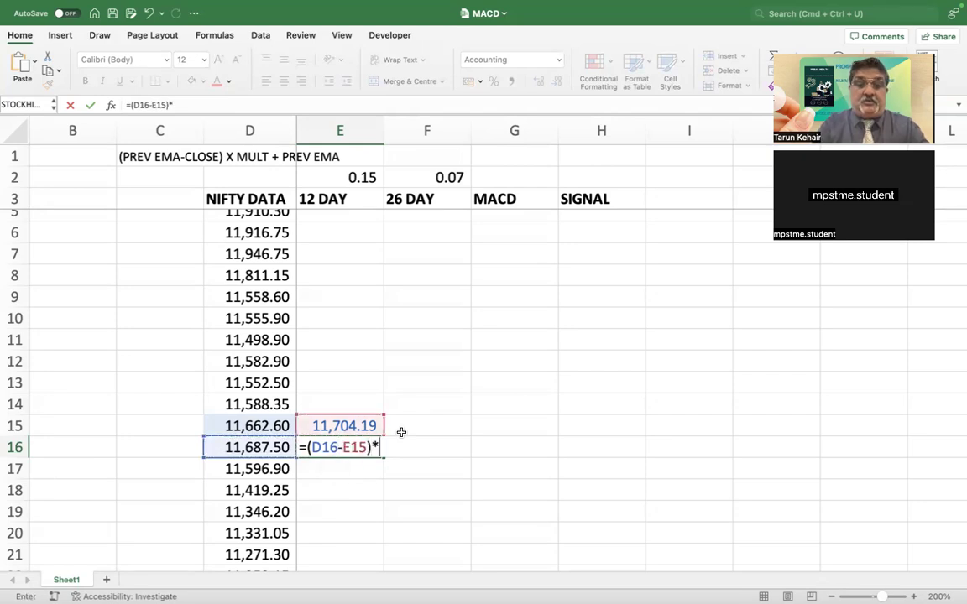
pyautogui.click(362, 178)
pyautogui.write('+')
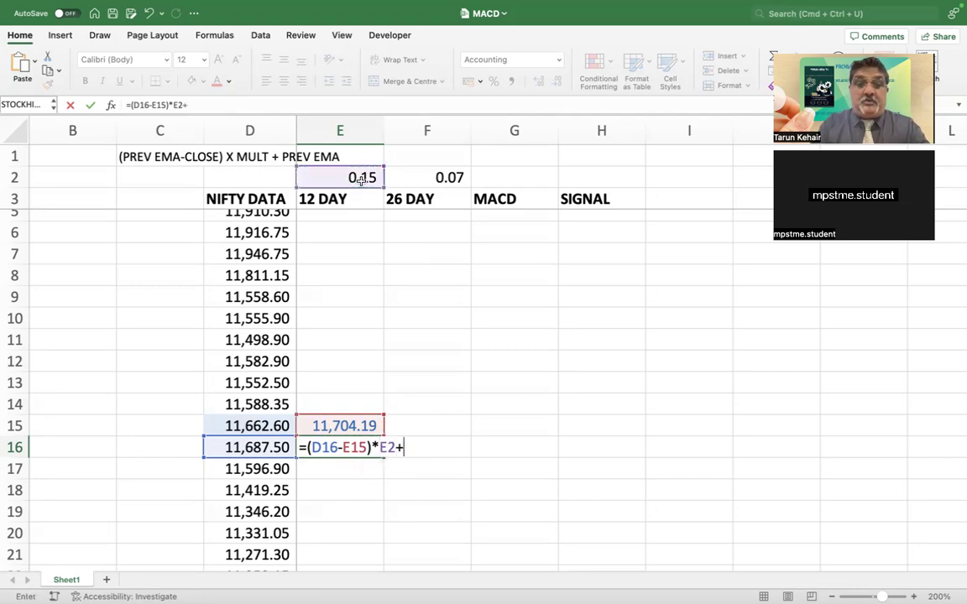
pyautogui.click(340, 427)
pyautogui.press('Return')
pyautogui.press('Up')
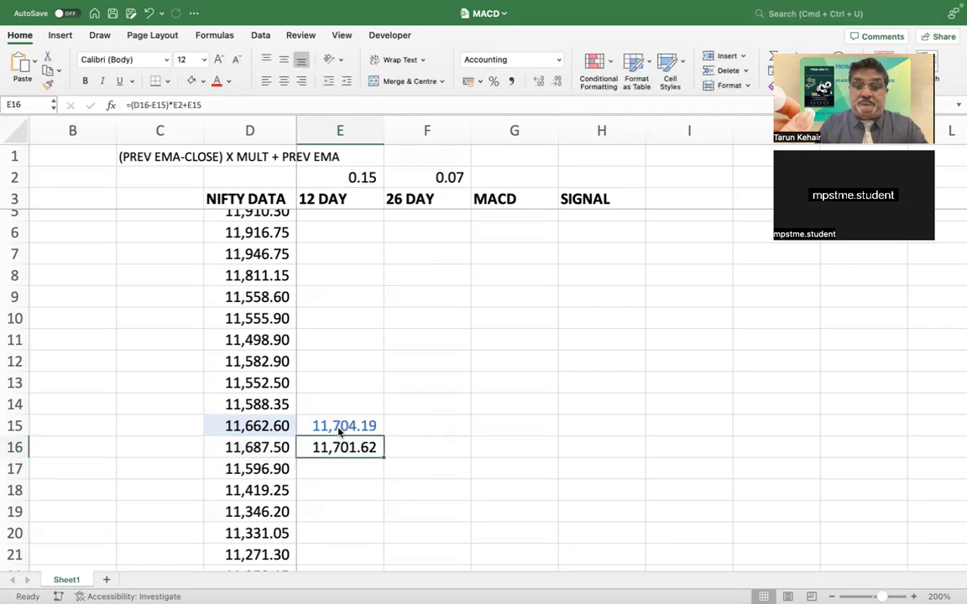
# Re-enter the 12-day EMA formula =(D16-E15)*E2+E15 in E16 to recheck its calculation
pyautogui.write('=(')
pyautogui.press('Left')
pyautogui.write('-')
pyautogui.click(339, 428)
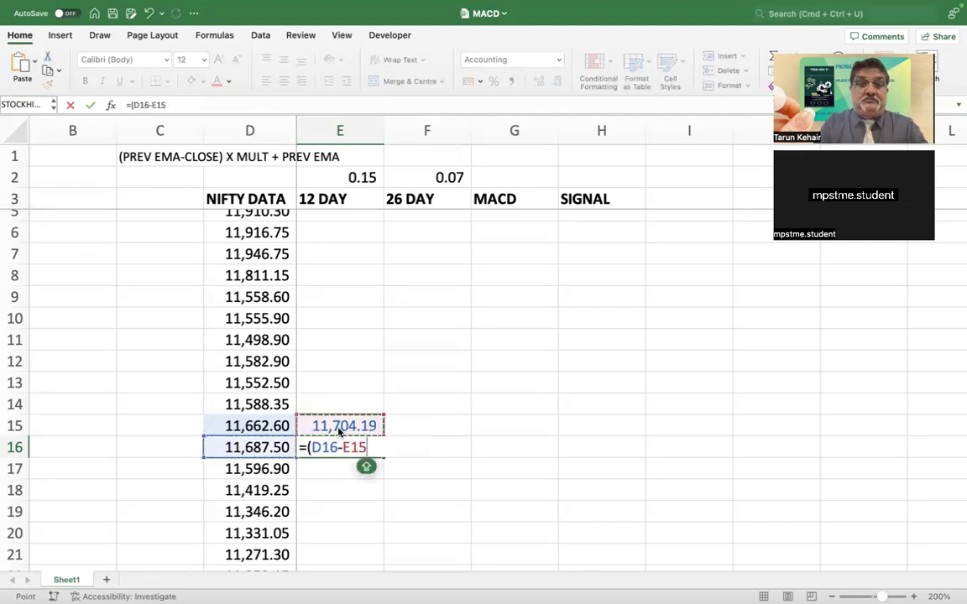
pyautogui.write(')*E2+E15')
pyautogui.hotkey('ctrl', 'Return')
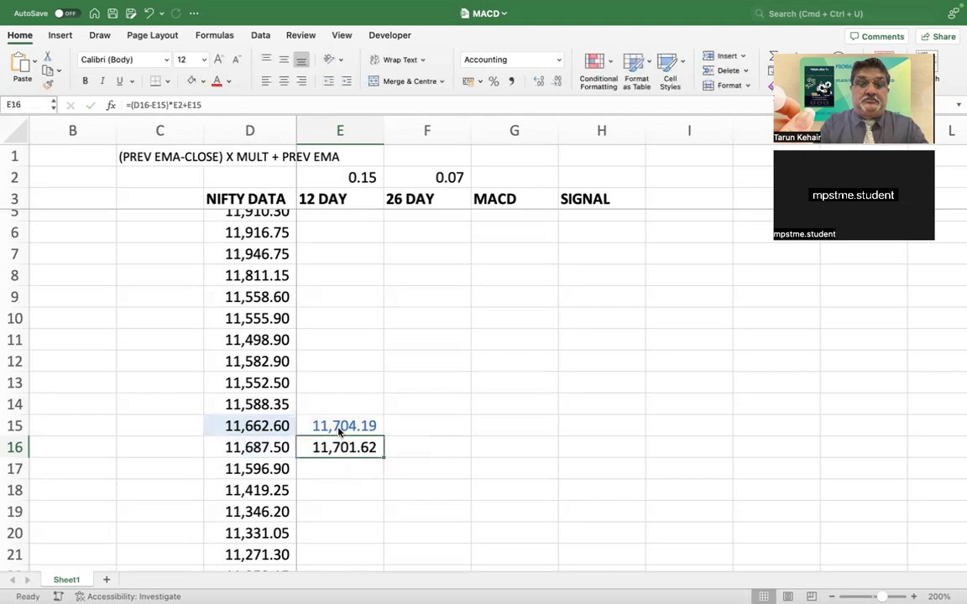
# Replace the formula in E16 with =(E15-D16)*E2+E15, subtracting the current close from the previous average
pyautogui.write('=(')
pyautogui.click(339, 428)
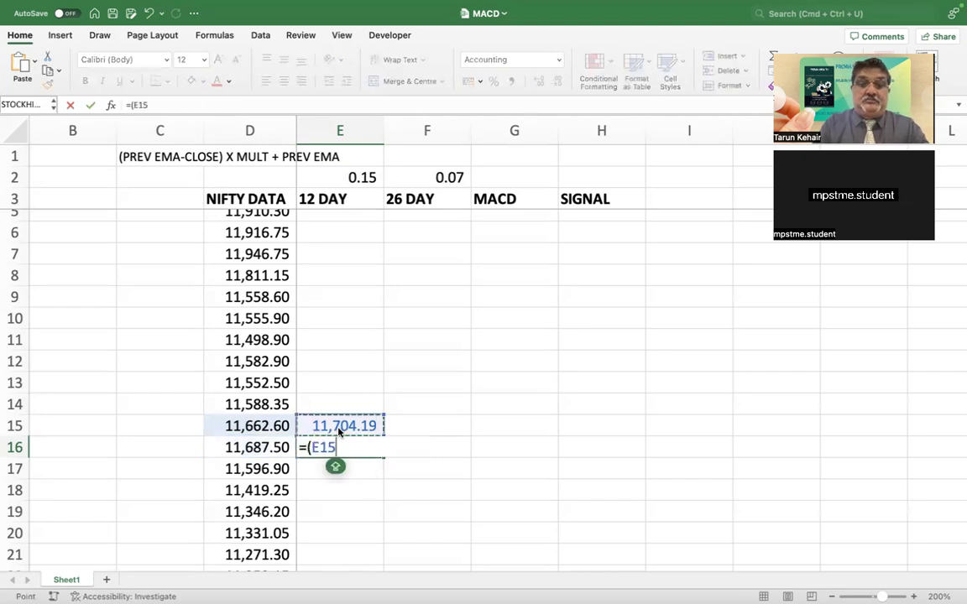
pyautogui.write('-D16)*')
pyautogui.click(351, 177)
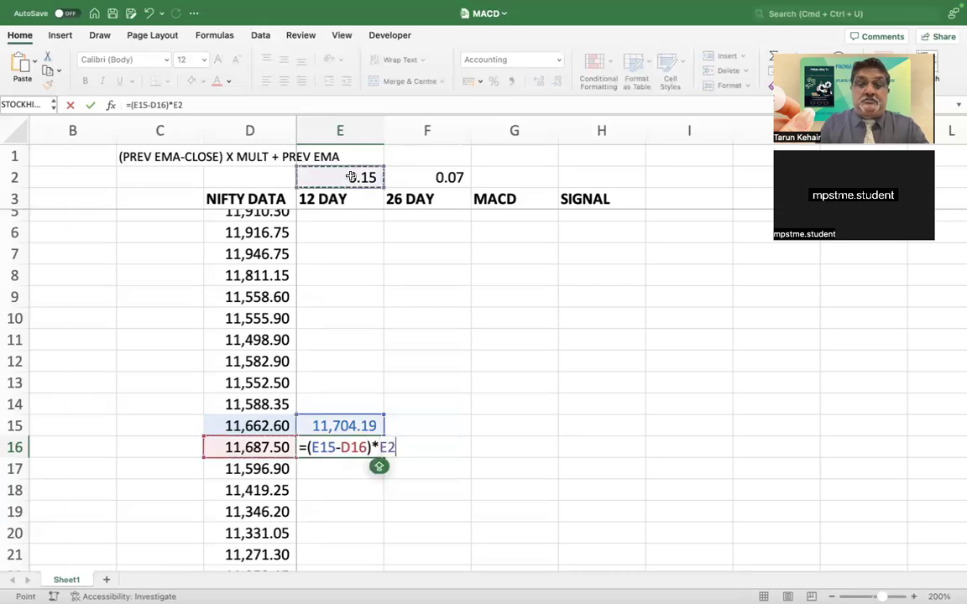
pyautogui.write('+')
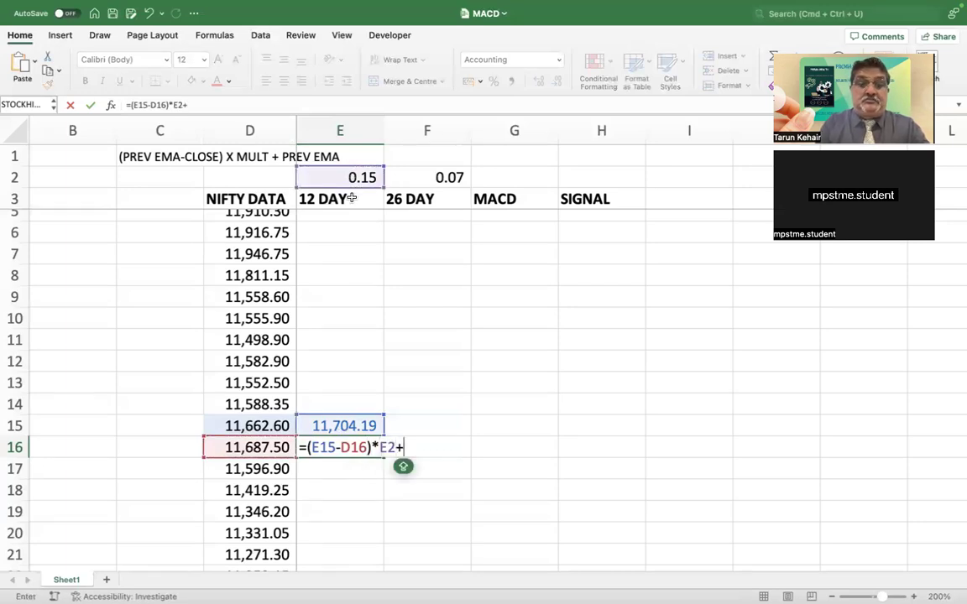
pyautogui.click(349, 425)
pyautogui.press('Return')
pyautogui.press('Up')
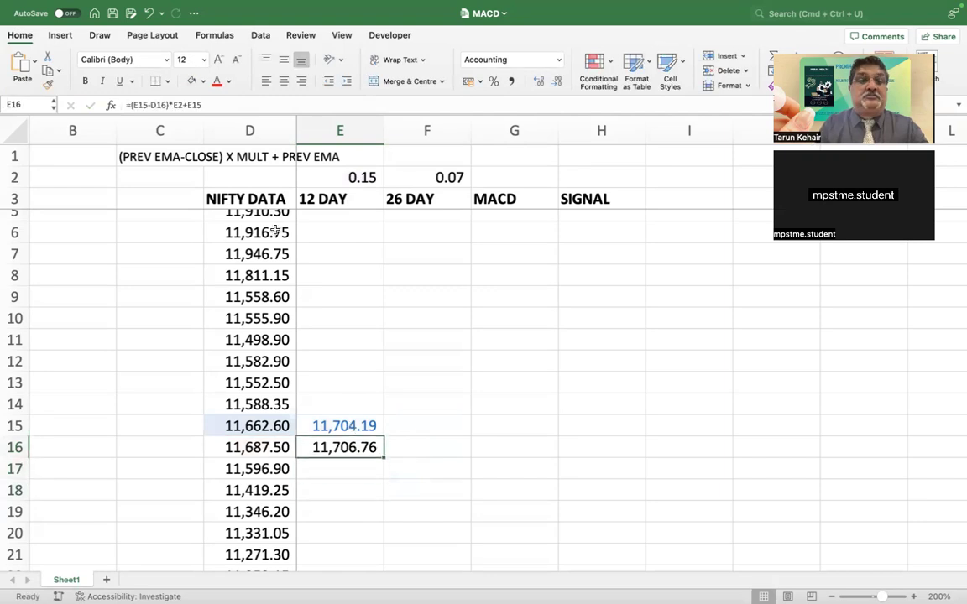
# Lock the multiplier reference in the E16 formula as $E$2
pyautogui.click(172, 105)
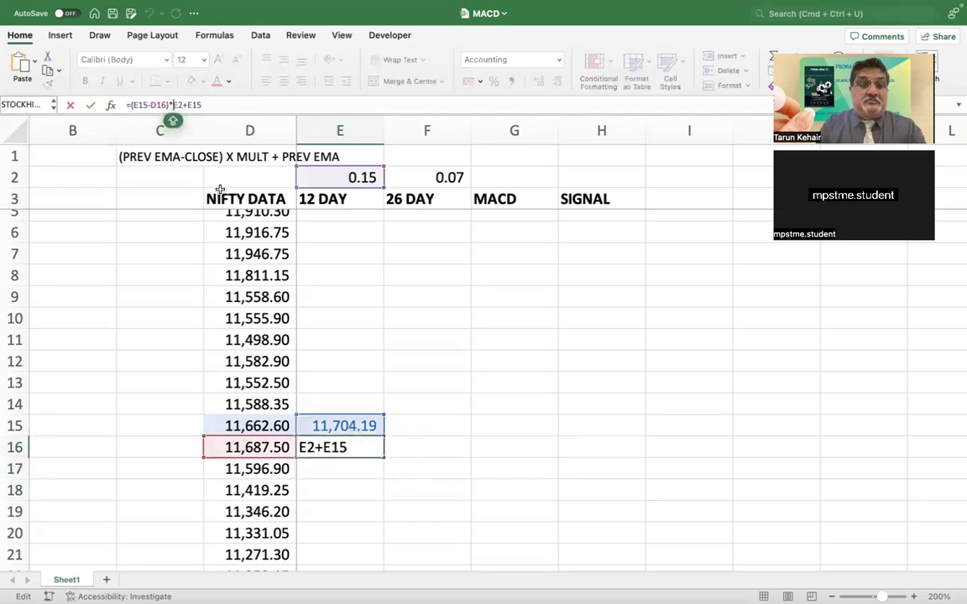
pyautogui.press('F4')
pyautogui.press('Return')
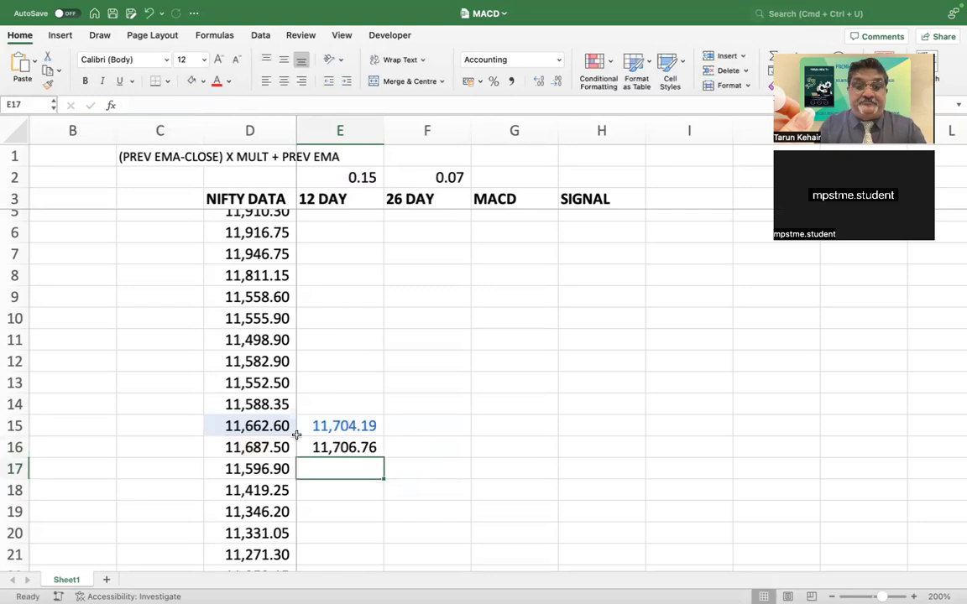
# Fill the 12-day EMA formula from E16 down through row 1241 and go to the end of the column
pyautogui.click(345, 450)
pyautogui.doubleClick(384, 458)
pyautogui.click(365, 510)
pyautogui.press('super+Down')
pyautogui.press('Up')
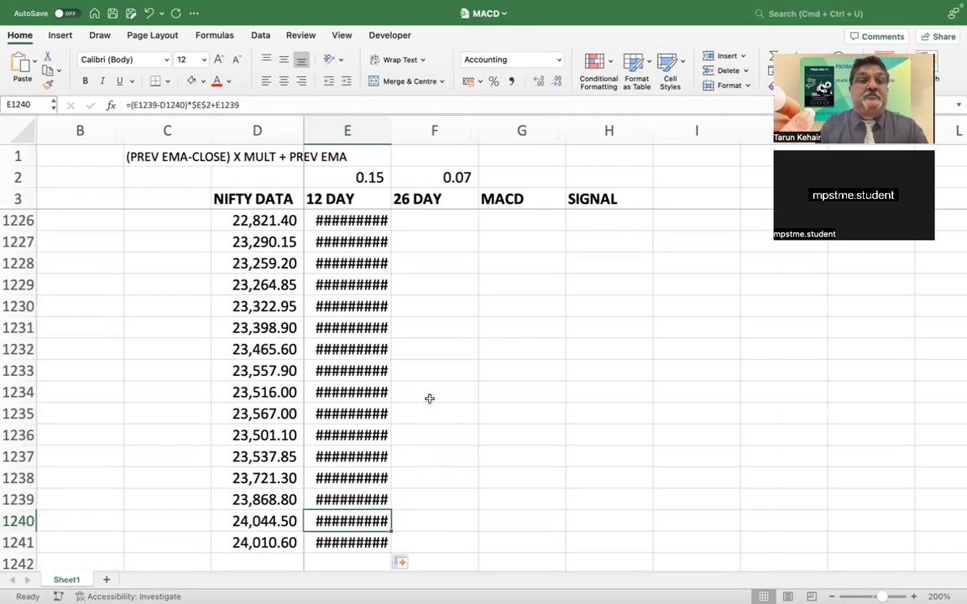
# Examine the 12-day EMA column, comparing the last rows and the first rows with the NIFTY closes
pyautogui.scroll(20, 429, 399)
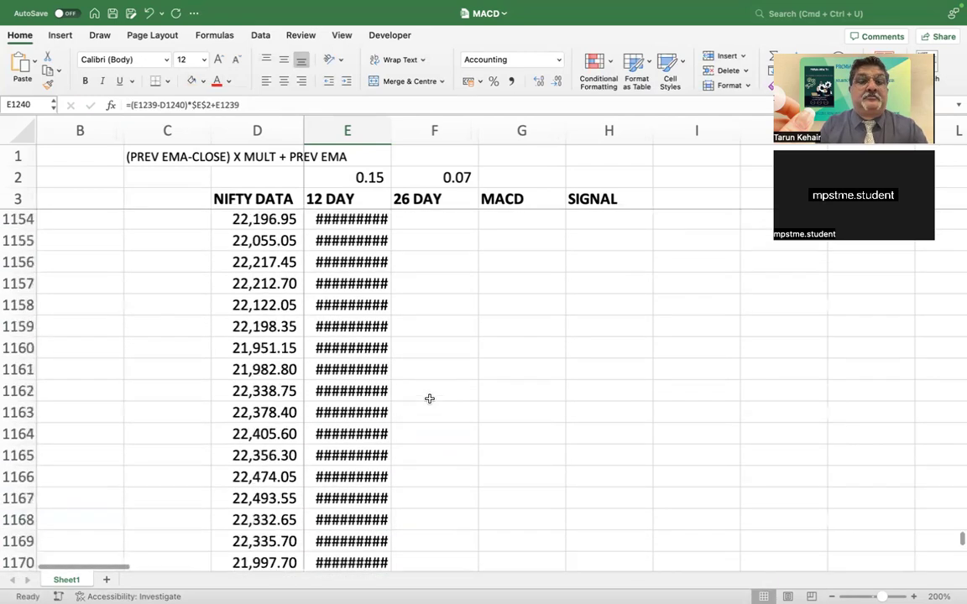
pyautogui.scroll(5, 429, 399)
pyautogui.click(330, 309)
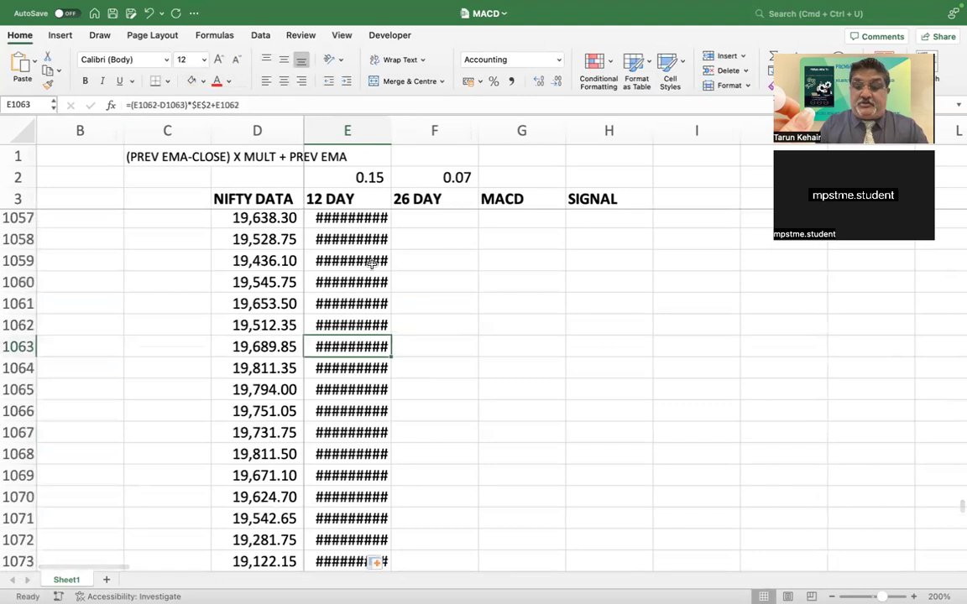
pyautogui.press('super+Up')
pyautogui.press('Down')
pyautogui.press('Down')
pyautogui.press('Down')
pyautogui.press('Down')
pyautogui.press('Down')
pyautogui.press('Down')
pyautogui.press('Down')
pyautogui.press('Down')
pyautogui.press('Down')
pyautogui.press('Down')
pyautogui.press('Down')
pyautogui.press('Down')
pyautogui.press('Down')
pyautogui.press('Down')
pyautogui.press('Down')
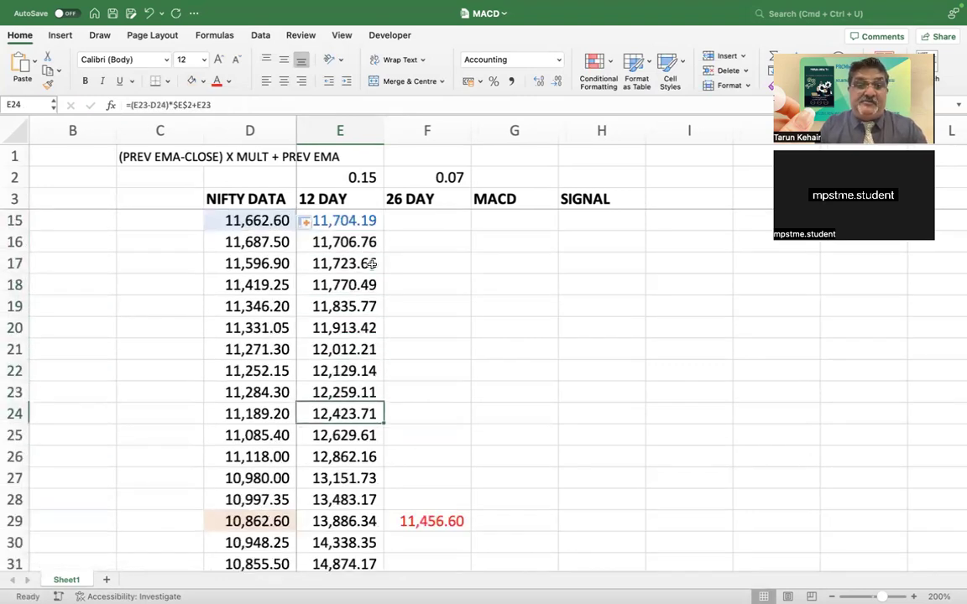
pyautogui.press('Down')
pyautogui.press('Down')
pyautogui.press('Down')
pyautogui.press('Down')
pyautogui.press('Down')
pyautogui.press('Down')
pyautogui.press('Up')
pyautogui.press('Up')
pyautogui.press('Up')
pyautogui.press('Up')
pyautogui.press('Up')
pyautogui.press('Up')
pyautogui.press('Up')
pyautogui.press('Up')
pyautogui.press('Up')
pyautogui.press('Up')
pyautogui.press('Up')
pyautogui.press('Up')
pyautogui.press('Up')
pyautogui.press('Up')
pyautogui.press('Up')
pyautogui.press('Up')
pyautogui.press('Up')
pyautogui.press('Up')
pyautogui.press('Up')
pyautogui.press('Up')
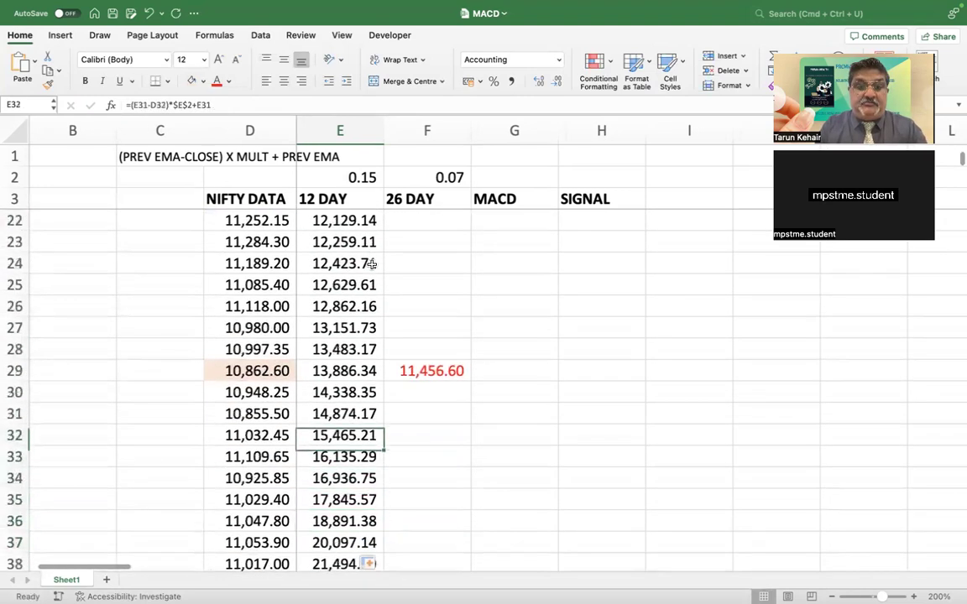
# Clear the 12-day EMA formulas from E16 down through row 1241, keeping the starting average in E15
pyautogui.press('Down')
pyautogui.press('Down')
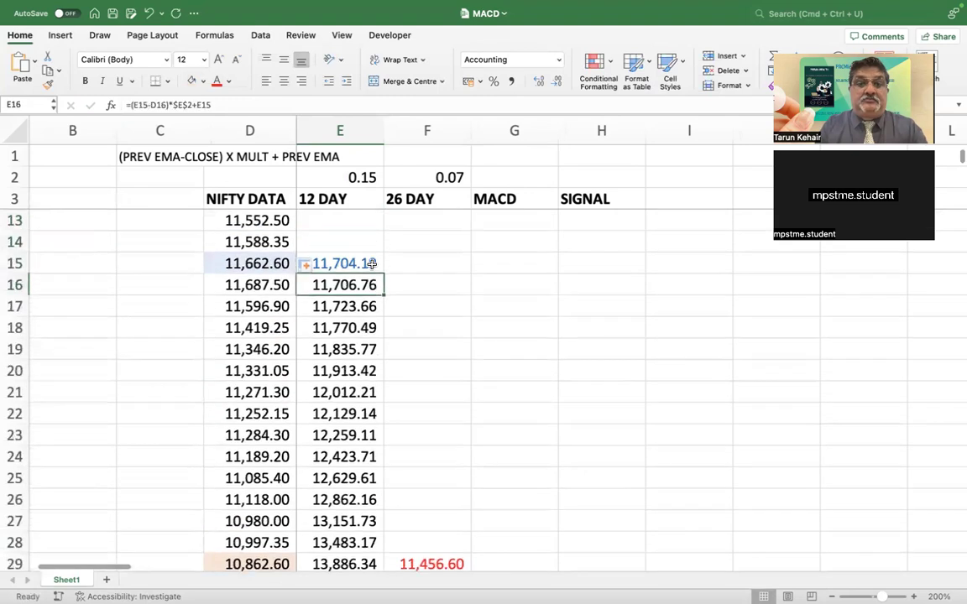
pyautogui.press('super+shift+Down')
pyautogui.press('Delete')
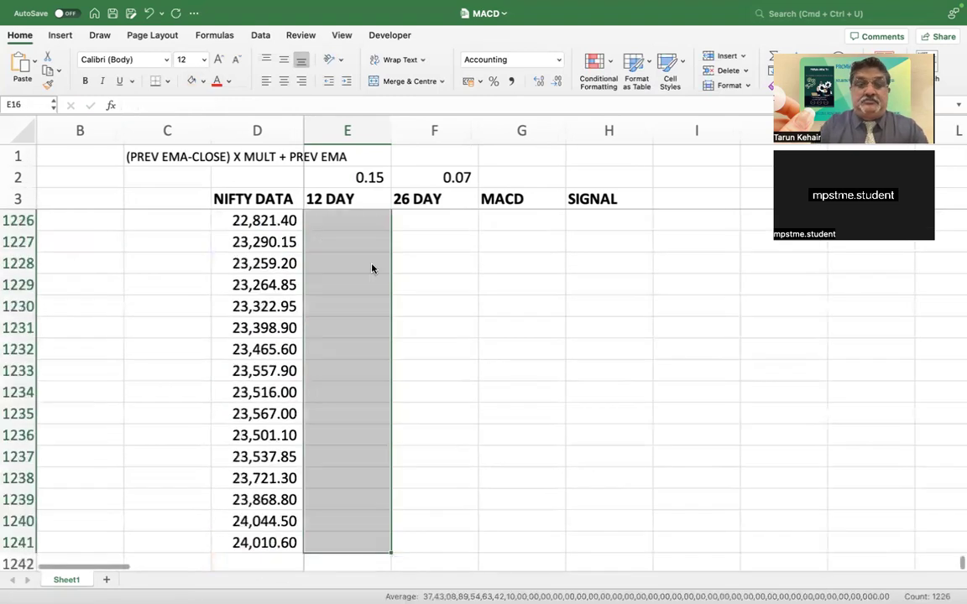
pyautogui.click(470, 287)
pyautogui.scroll(17, 406, 298)
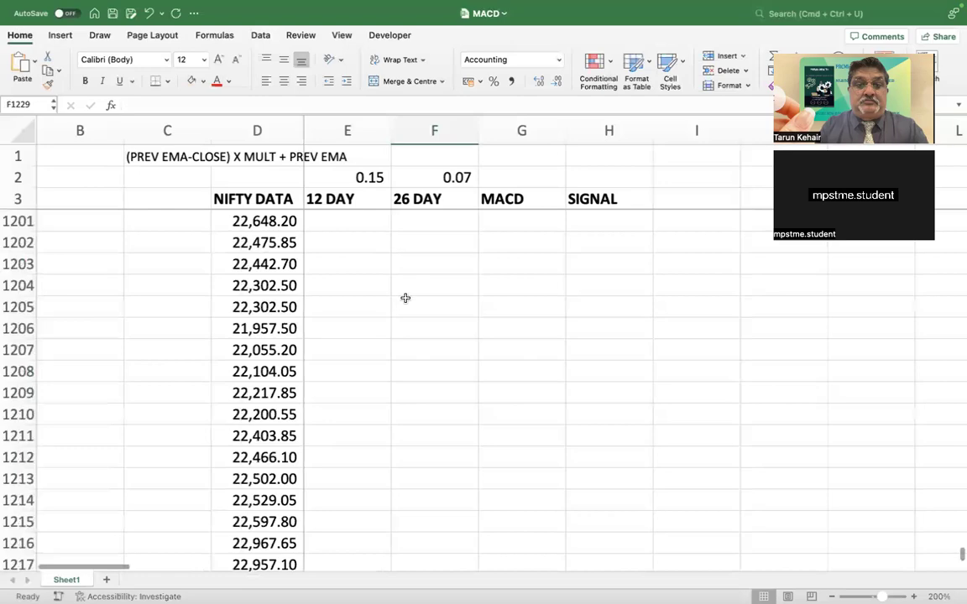
pyautogui.scroll(3, 405, 298)
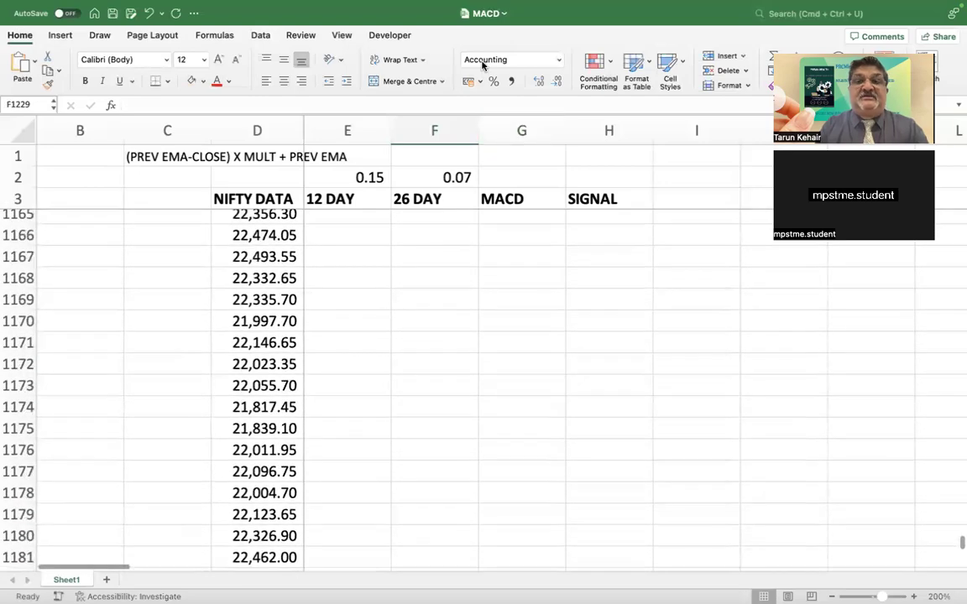
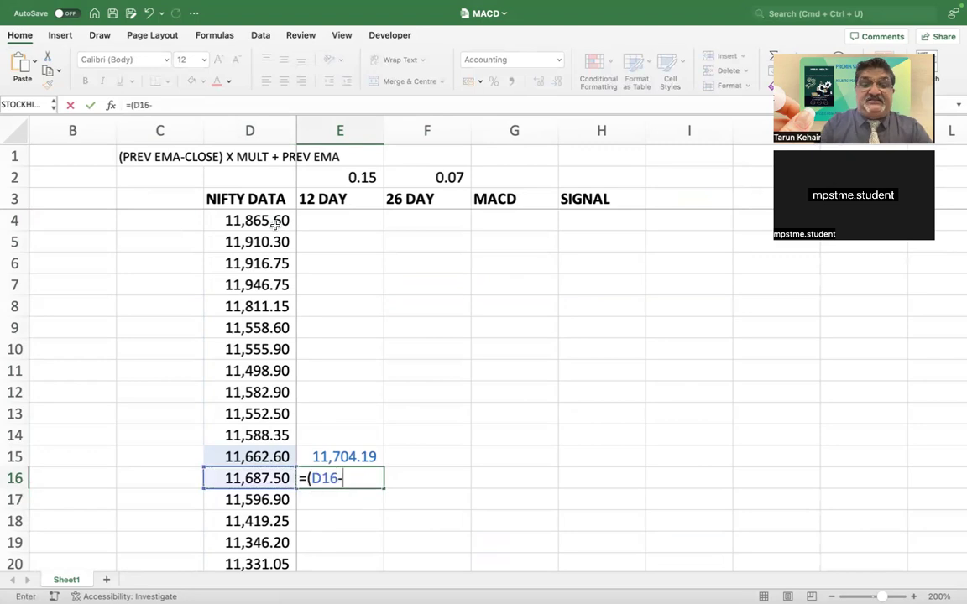
# Enter the 12-day EMA formula =(D16-E15)*E2+E15 in E16, subtracting the previous average from the current close
pyautogui.press('BackSpace')
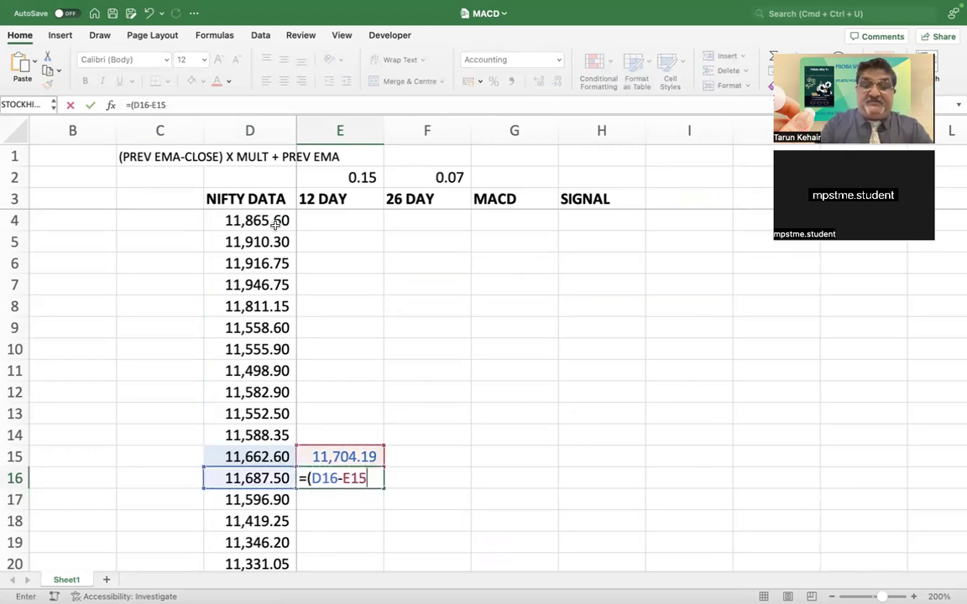
pyautogui.write(')*')
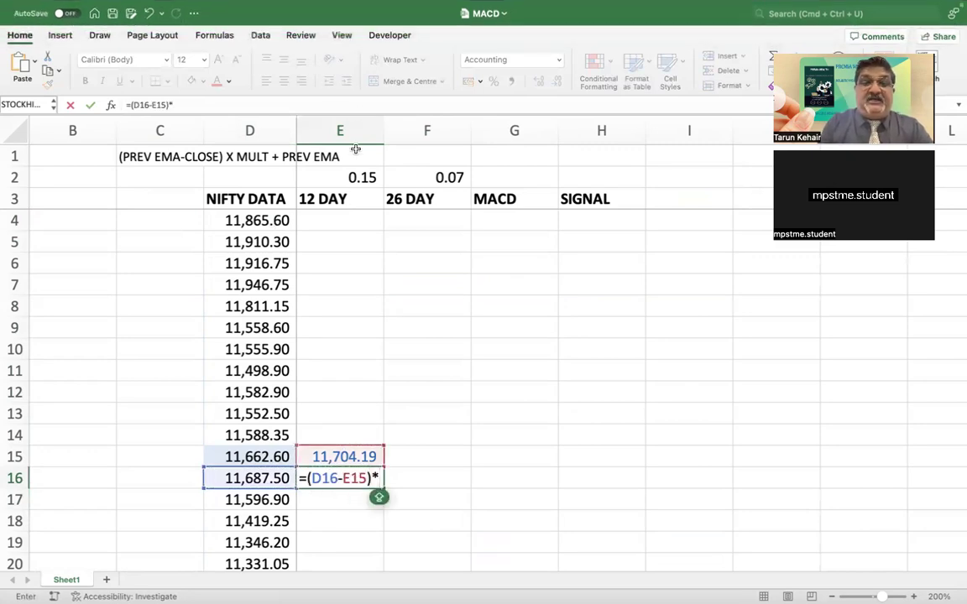
pyautogui.click(349, 176)
pyautogui.write('+E15')
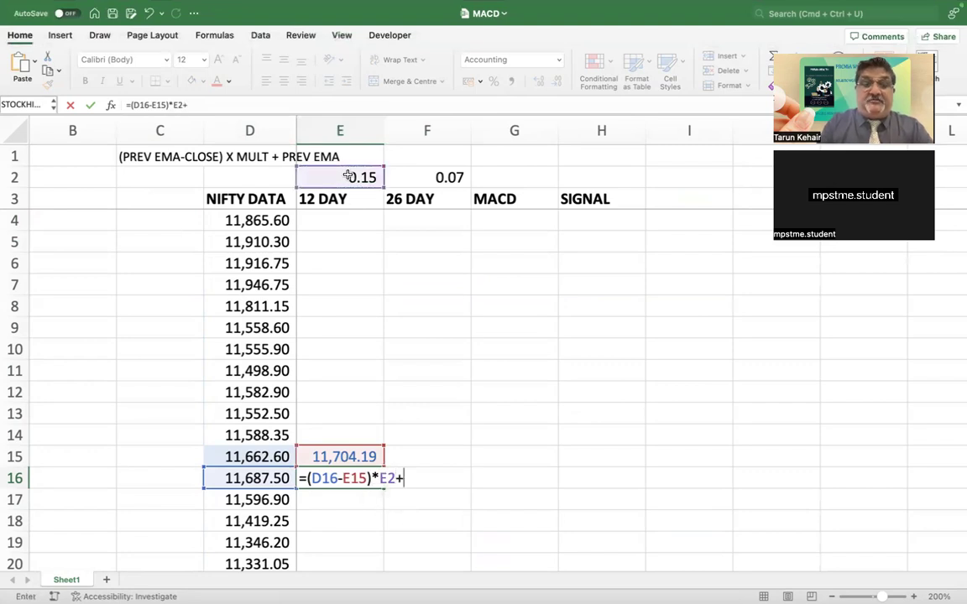
pyautogui.press('Return')
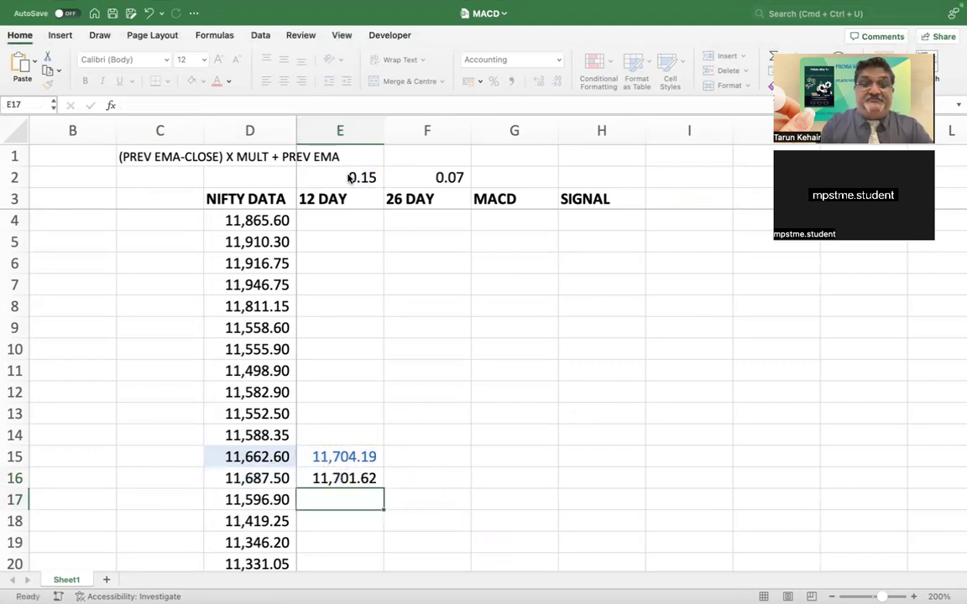
# Make the multiplier reference in the rewritten E16 formula absolute as $E$2
pyautogui.press('Up')
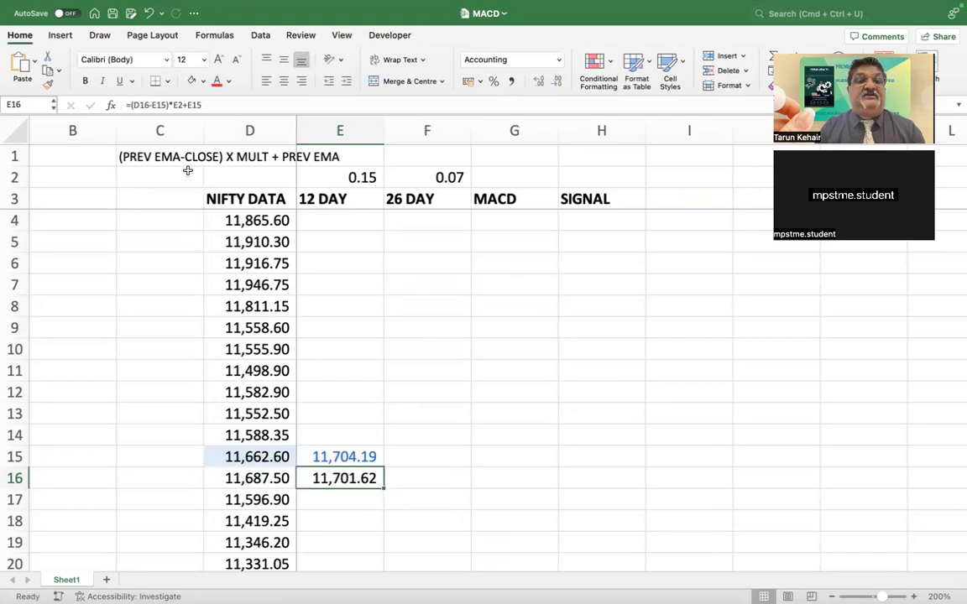
pyautogui.click(172, 104)
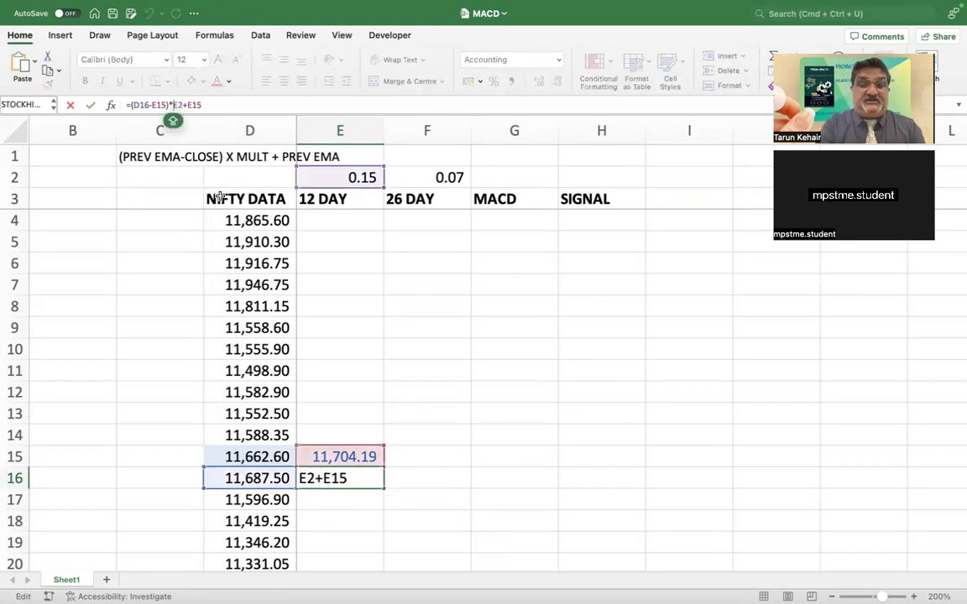
pyautogui.press('Return')
pyautogui.press('Up')
pyautogui.moveTo(220, 198); pyautogui.dragTo(304, 371)
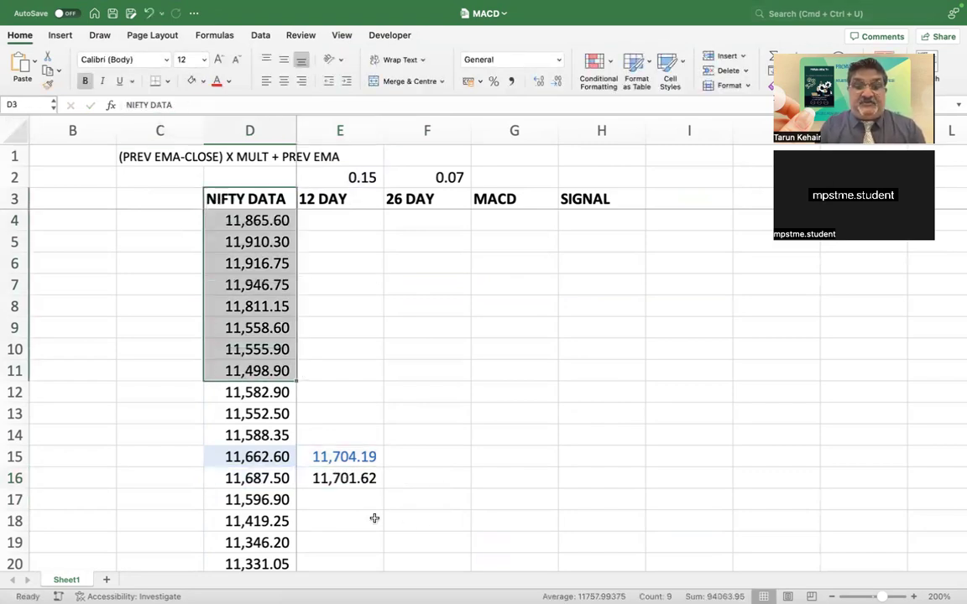
# Fill the corrected 12-day EMA formula from E16 down to the last row of NIFTY data
pyautogui.click(367, 479)
pyautogui.doubleClick(382, 490)
pyautogui.click(366, 521)
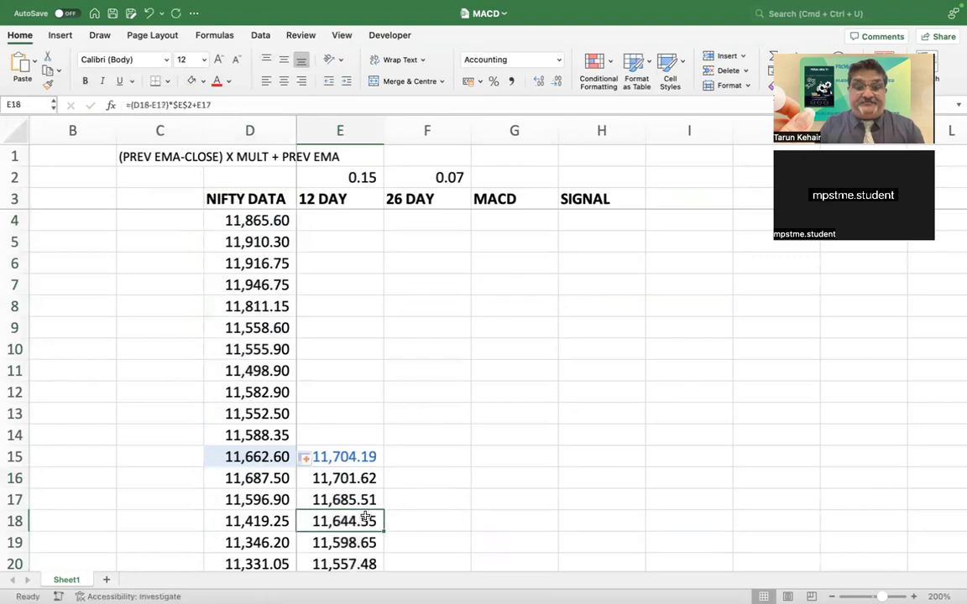
# Check the recalculated 12-day EMA values against the NIFTY closes at the end and the start of the column
pyautogui.press('super+Down')
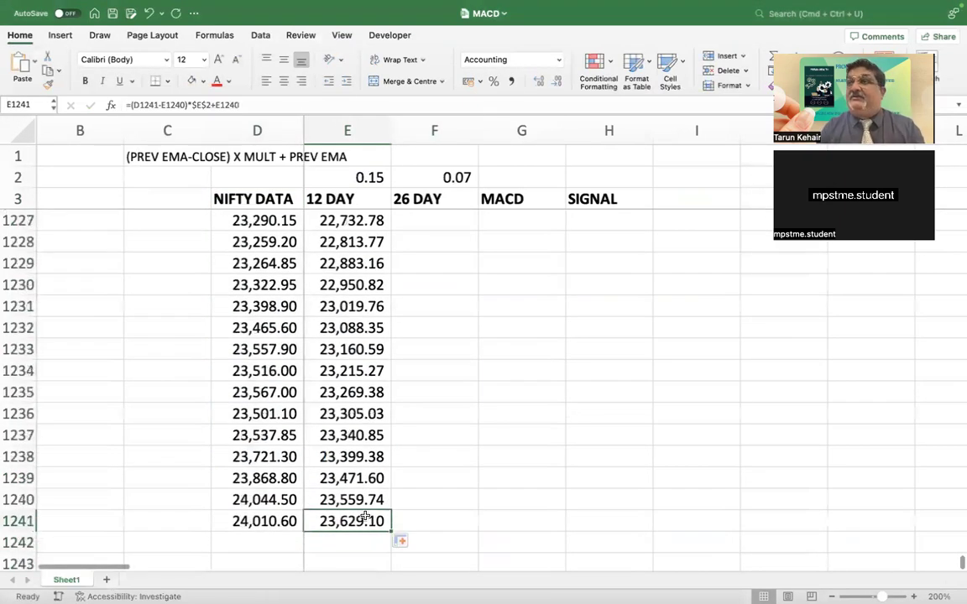
pyautogui.press('super+Up')
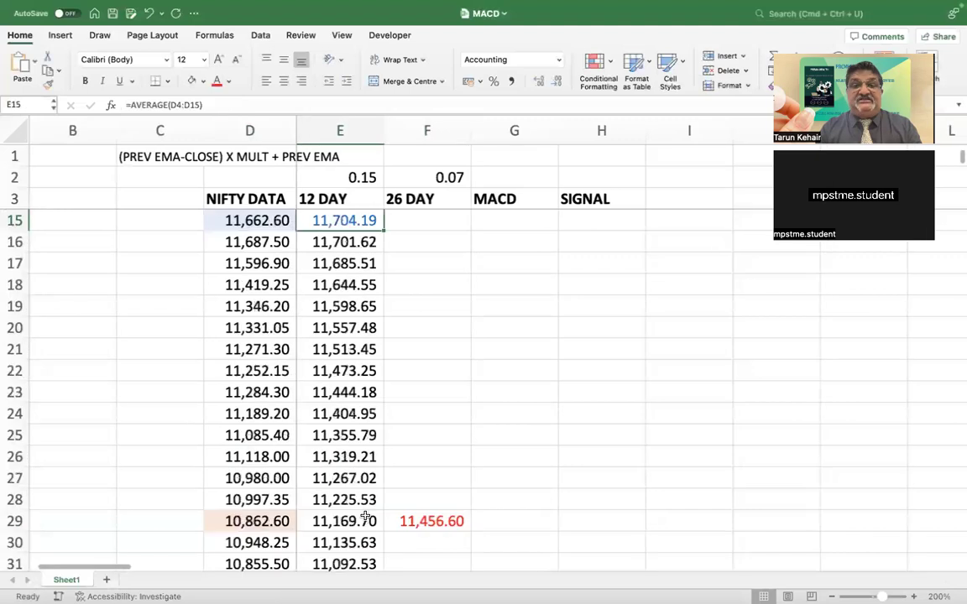
pyautogui.scroll(1, 366, 518)
pyautogui.press('Down')
pyautogui.press('Down')
pyautogui.press('Down')
pyautogui.press('Down')
pyautogui.press('Down')
pyautogui.press('Down')
pyautogui.press('Down')
pyautogui.press('Down')
pyautogui.press('Down')
pyautogui.press('Down')
pyautogui.press('Down')
pyautogui.press('Down')
pyautogui.press('Down')
pyautogui.press('Down')
pyautogui.press('Down')
pyautogui.press('Down')
pyautogui.press('Down')
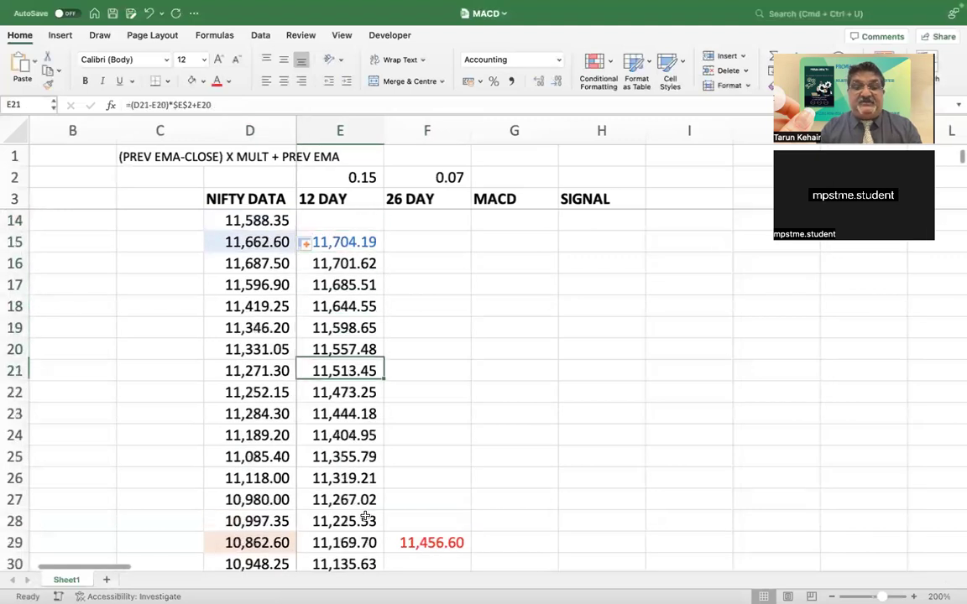
pyautogui.press('Up')
pyautogui.press('Up')
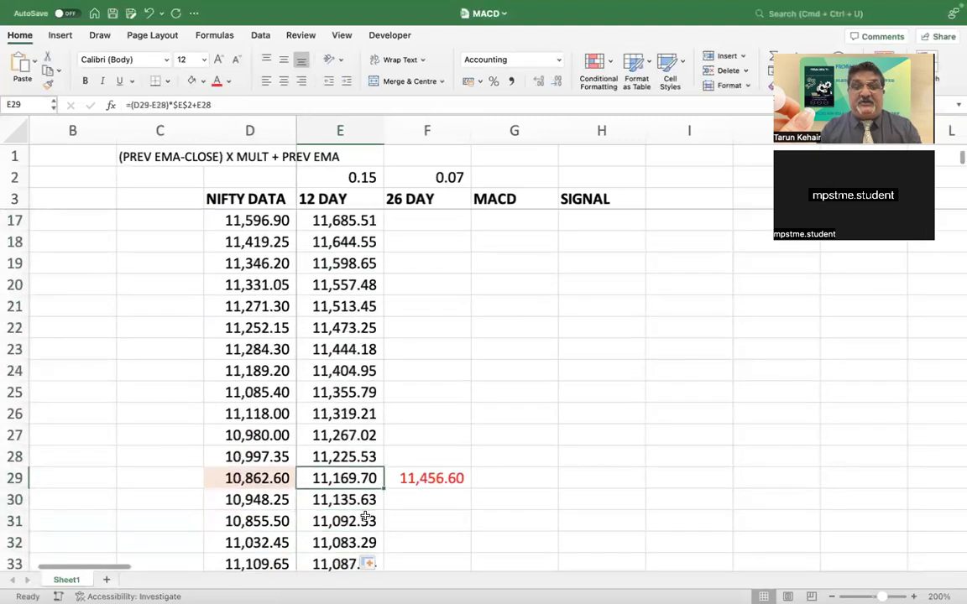
# Enter the 26-day EMA formula =(D30-F29)*F2+F29 in F30, below the starting average
pyautogui.press('Right')
pyautogui.write('=')
pyautogui.press('capslock')
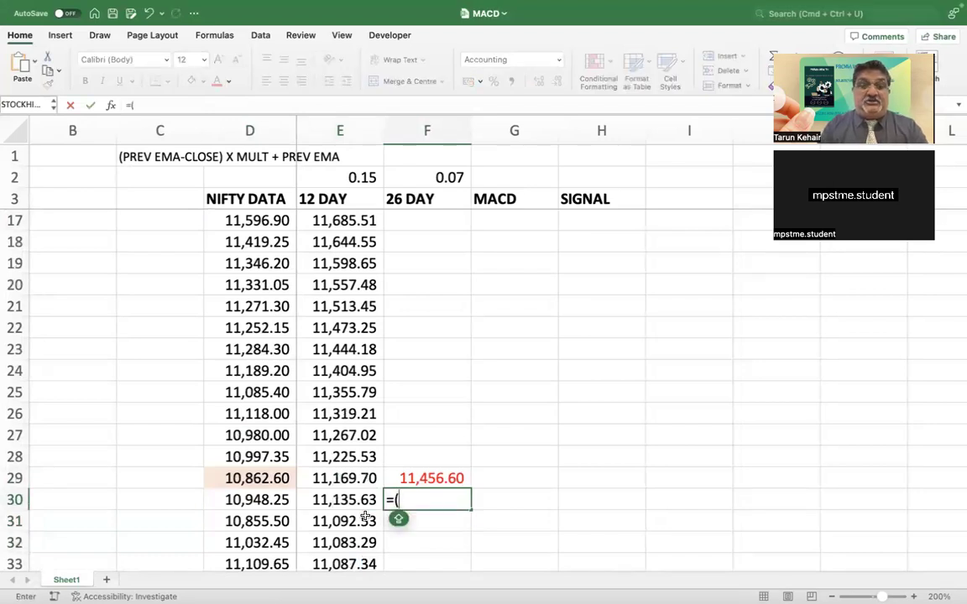
pyautogui.write('(')
pyautogui.press('Left')
pyautogui.press('Left')
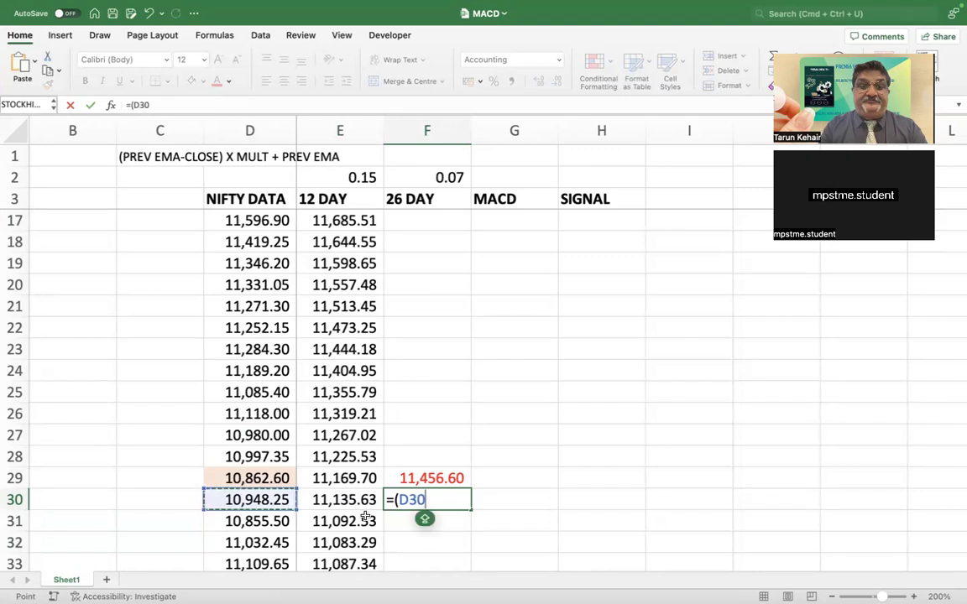
pyautogui.write('-')
pyautogui.press('Up')
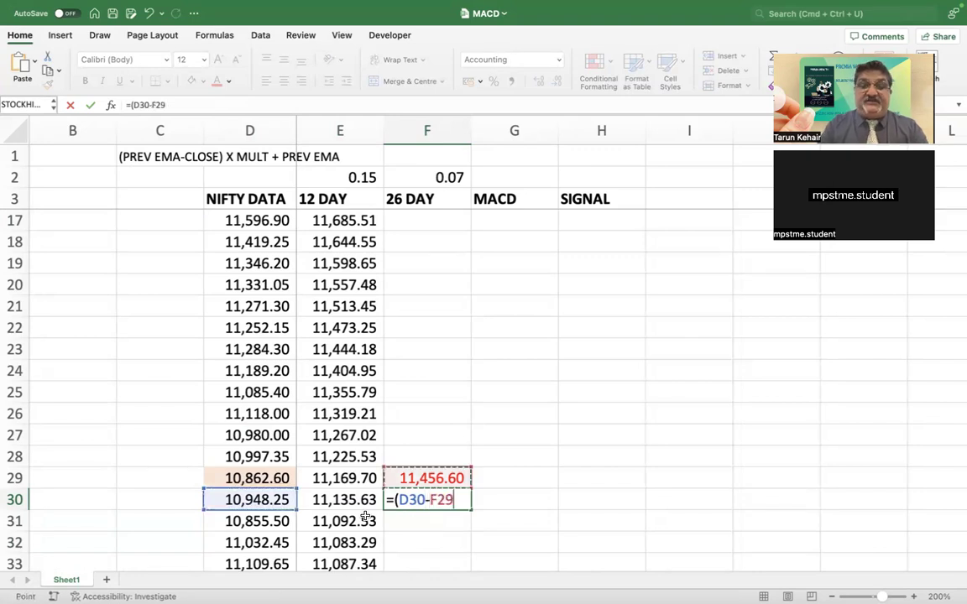
pyautogui.write(')*')
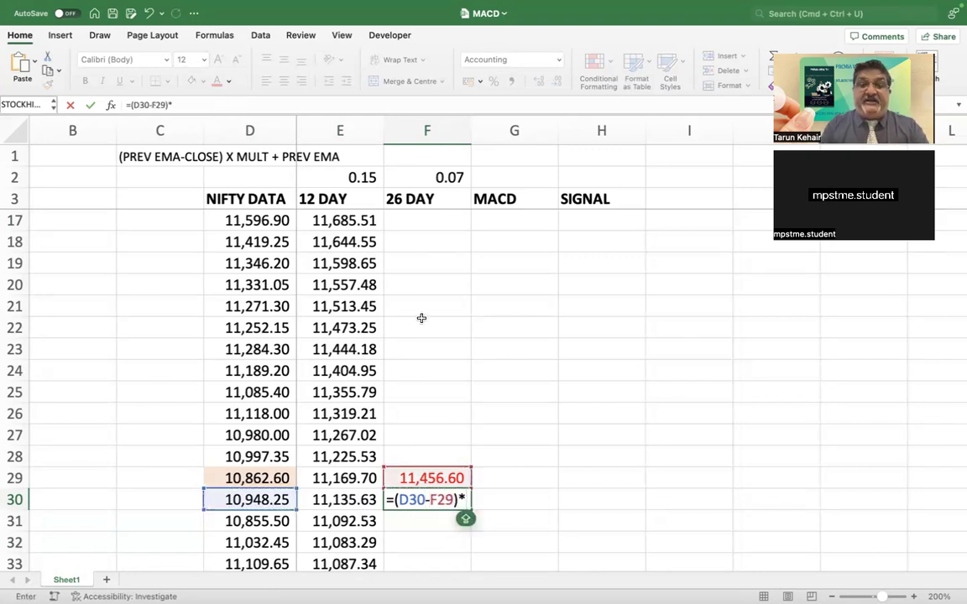
pyautogui.click(438, 180)
pyautogui.write('+')
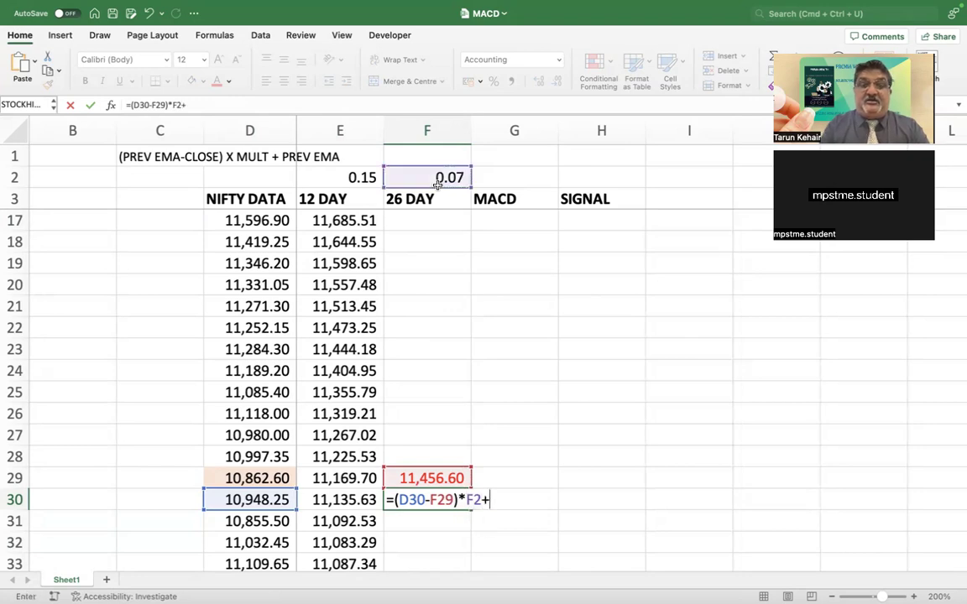
pyautogui.click(430, 479)
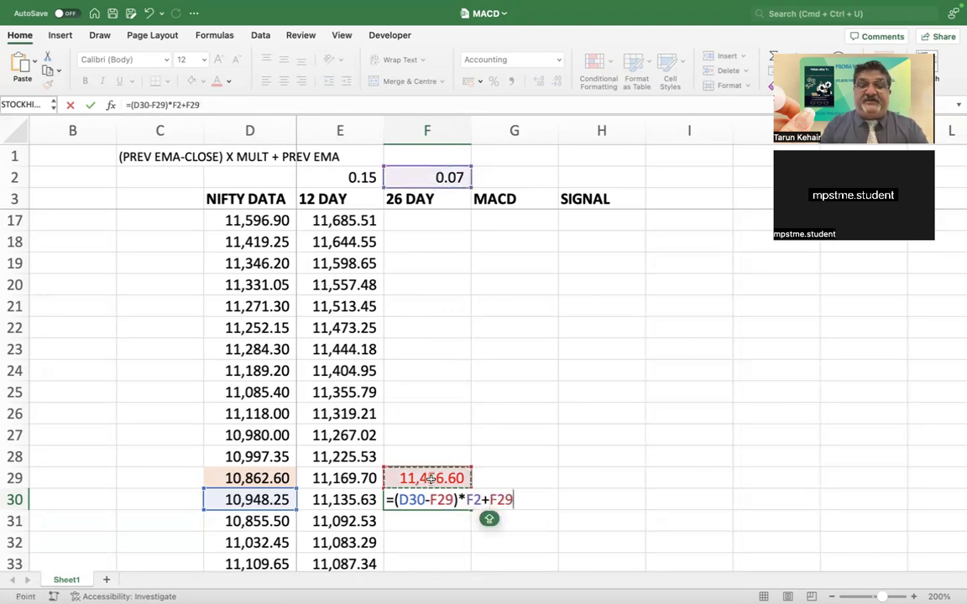
pyautogui.press('Return')
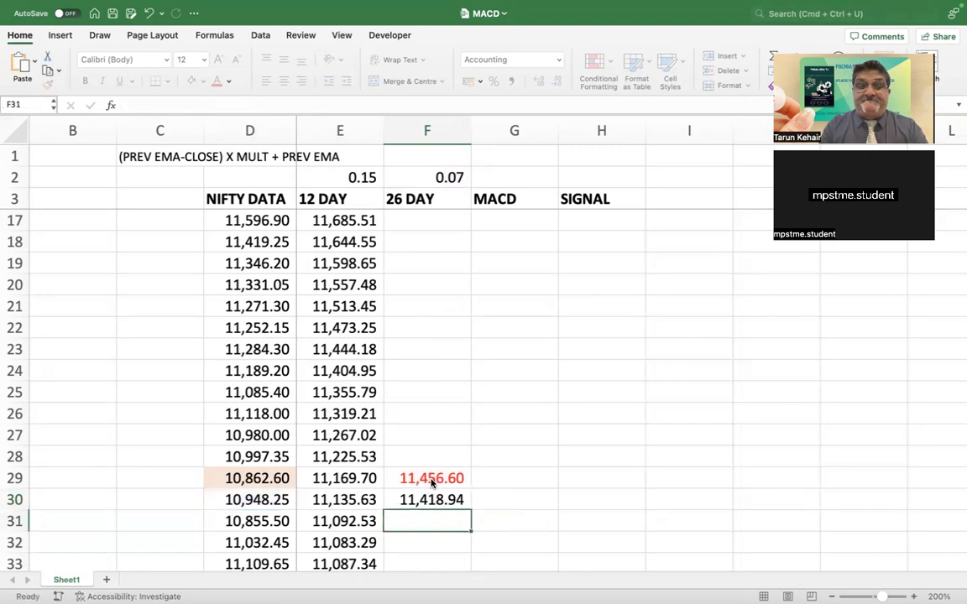
# Lock the multiplier reference in the F30 formula as $F$2
pyautogui.press('Up')
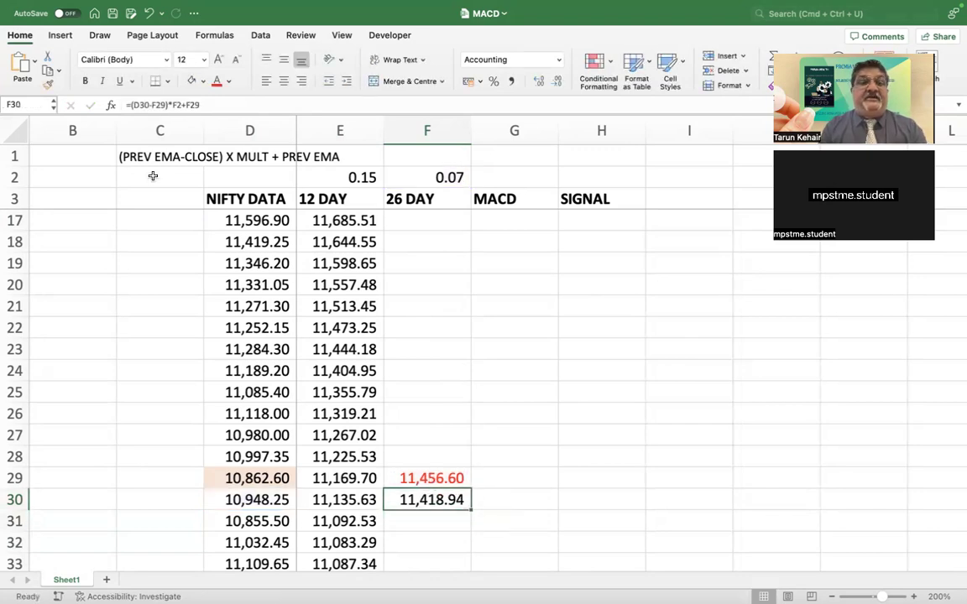
pyautogui.click(156, 102)
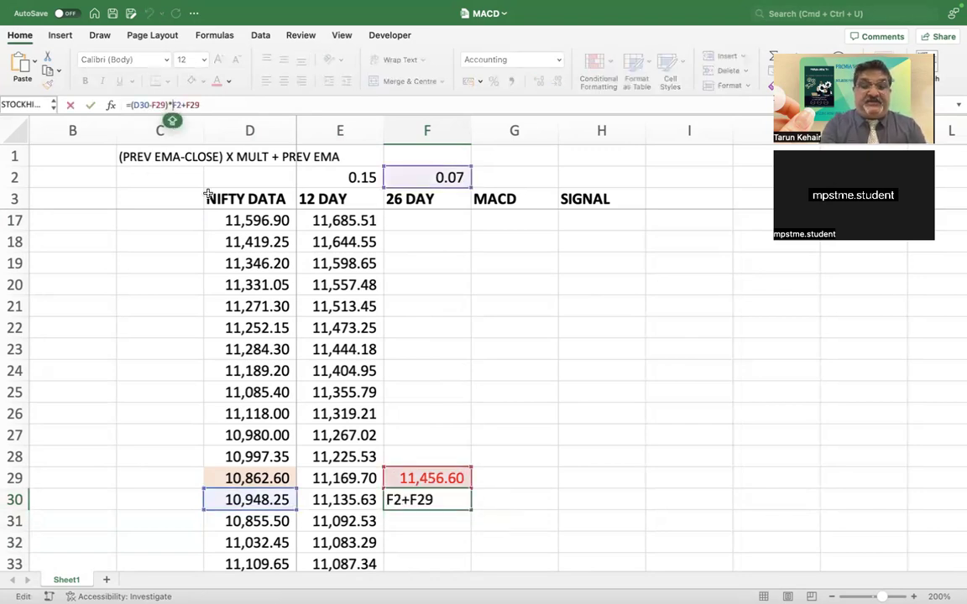
pyautogui.press('F4')
pyautogui.press('Return')
pyautogui.press('Up')
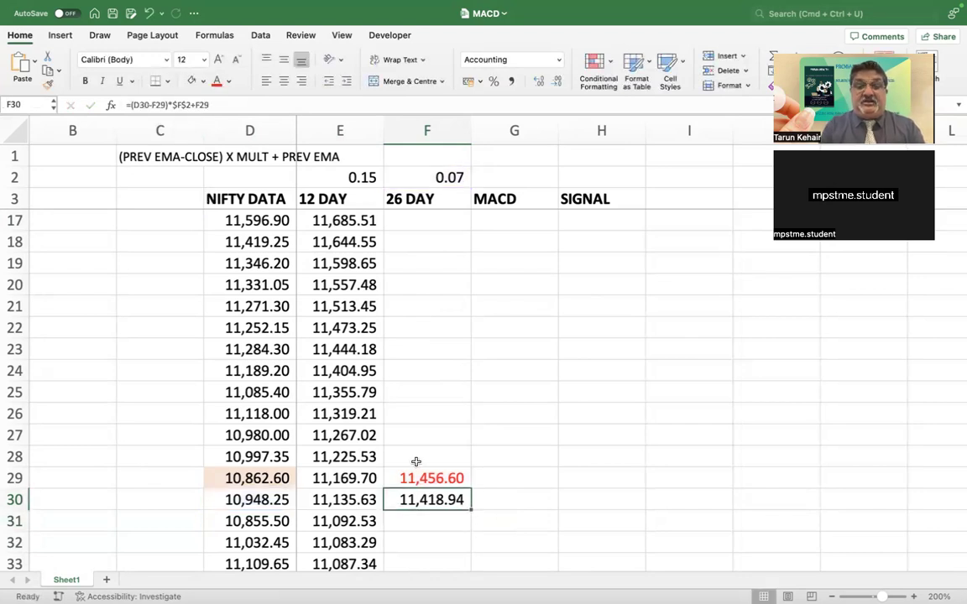
# Fill the 26-day EMA formula from F30 down through row 1241, check the last rows, and return to F29
pyautogui.doubleClick(470, 508)
pyautogui.click(435, 520)
pyautogui.hotkey('ctrl', 'Down')
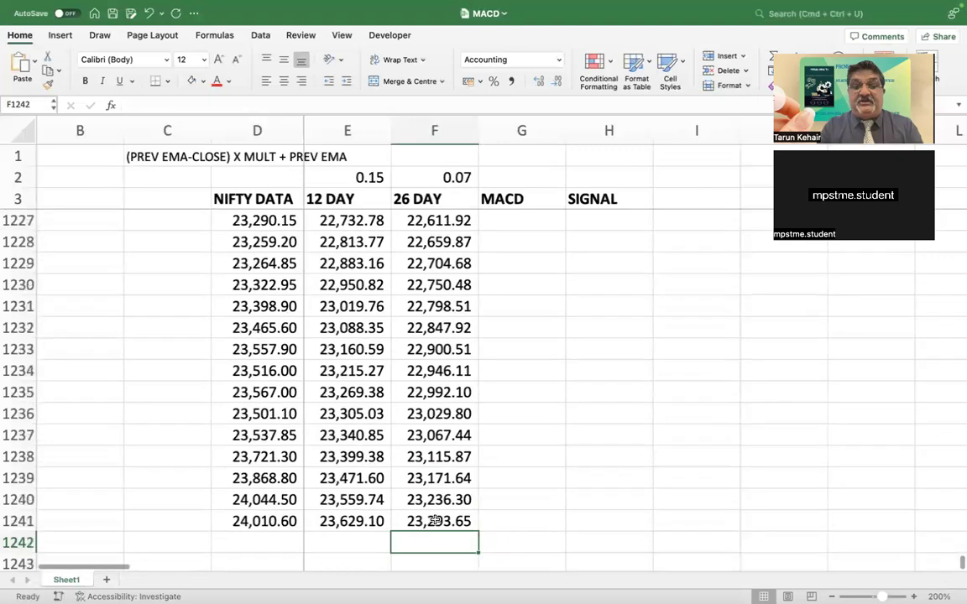
pyautogui.hotkey('ctrl', 'Up')
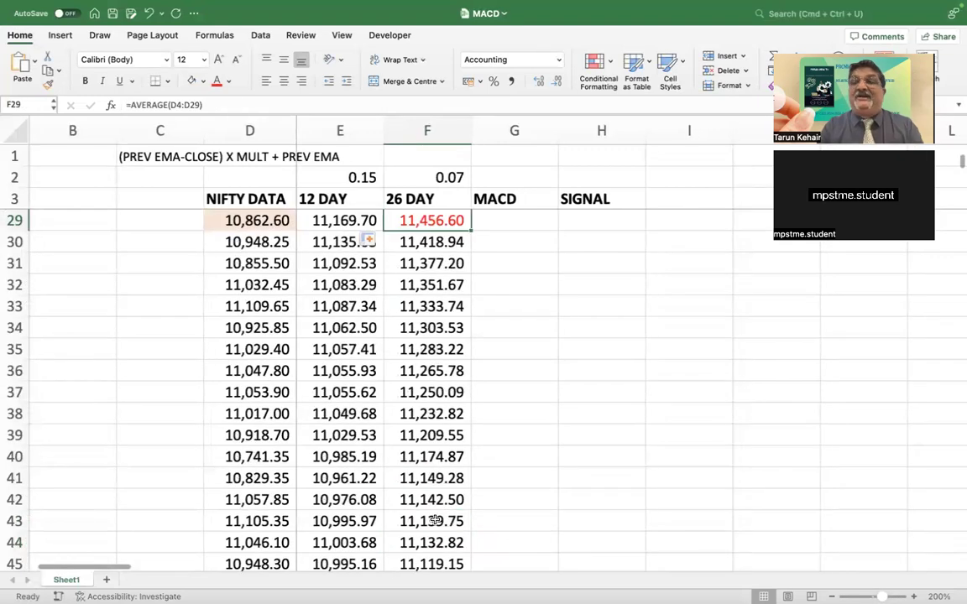
# Reword the formula note in C1 to read (CLOSE - PREV EMA X MULT + PREV EMA
pyautogui.click(187, 162)
pyautogui.moveTo(198, 104); pyautogui.dragTo(138, 102)
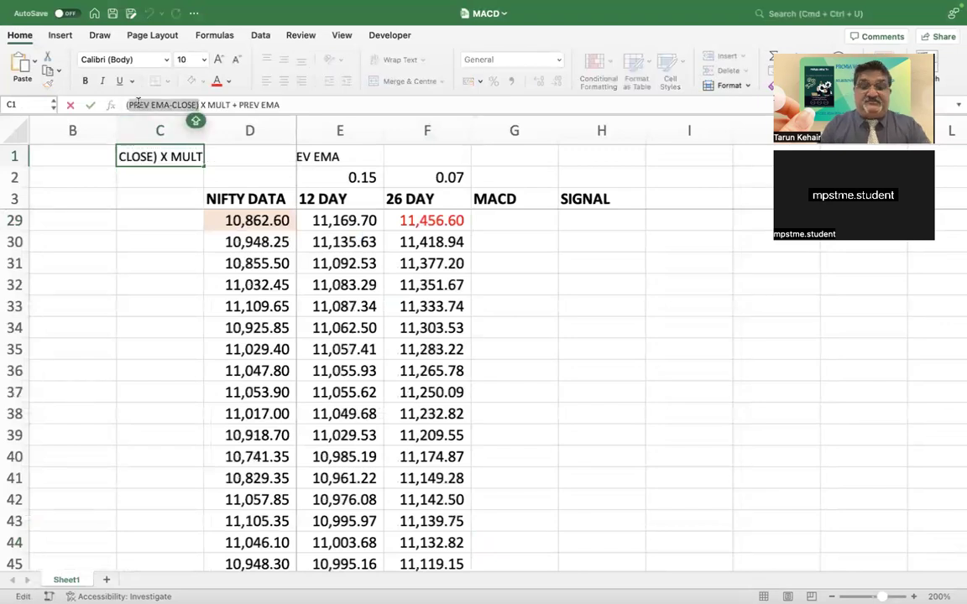
pyautogui.write('(CLOSE - PREV EMA')
pyautogui.press('Return')
# Review the NIFTY closes with the 12-day and 26-day EMA columns, from the first rows through the end of the 26-day column
pyautogui.press('Down')
pyautogui.press('Down')
pyautogui.press('Down')
pyautogui.press('Down')
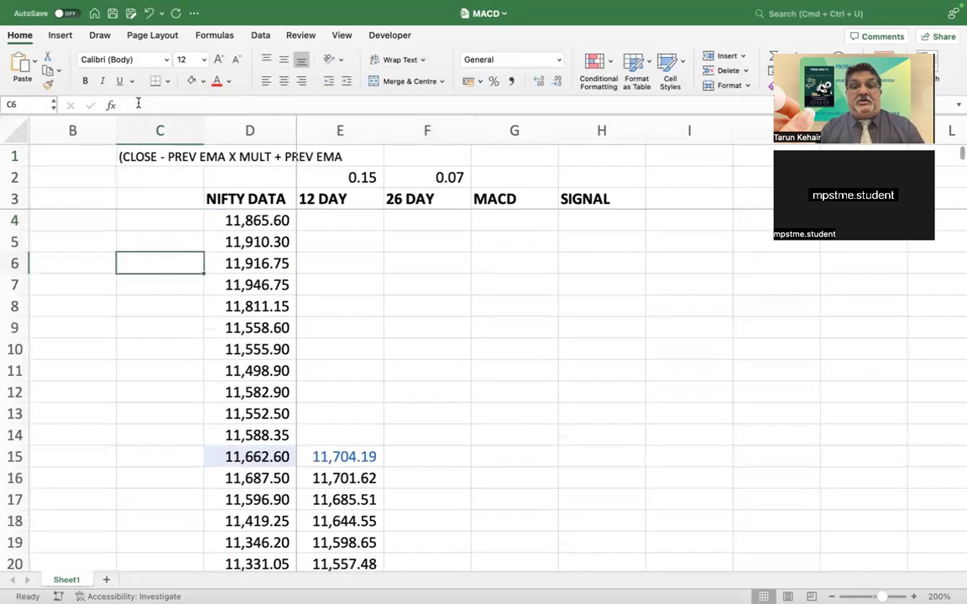
pyautogui.press('Right')
pyautogui.press('Down')
pyautogui.press('Down')
pyautogui.press('Down')
pyautogui.press('Down')
pyautogui.press('Down')
pyautogui.press('Down')
pyautogui.press('Down')
pyautogui.press('Down')
pyautogui.press('Down')
pyautogui.press('Down')
pyautogui.press('Down')
pyautogui.press('Down')
pyautogui.press('Down')
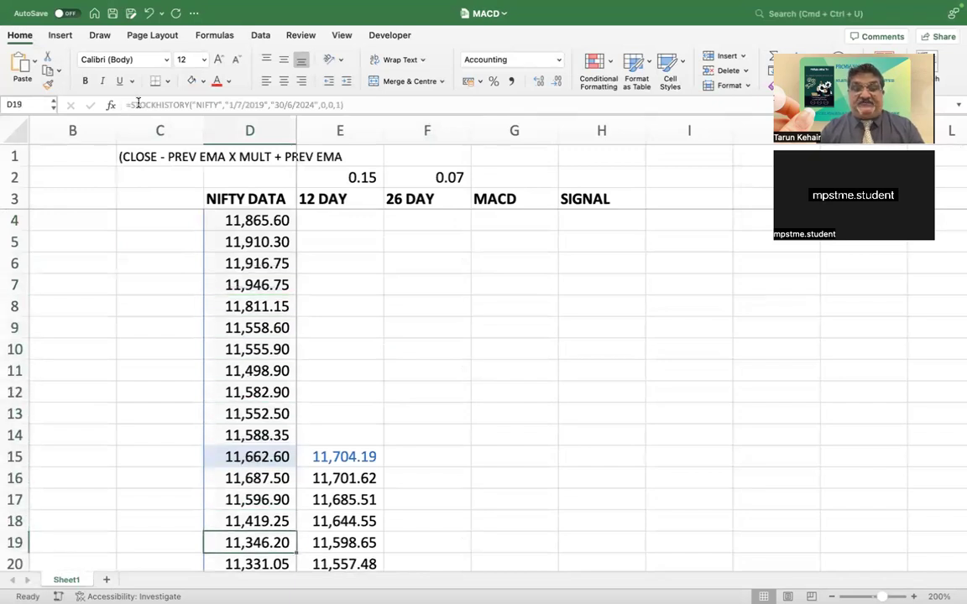
pyautogui.press('Down')
pyautogui.press('Down')
pyautogui.press('Down')
pyautogui.press('Down')
pyautogui.press('Down')
pyautogui.press('Down')
pyautogui.press('Down')
pyautogui.press('Down')
pyautogui.press('Down')
pyautogui.press('Down')
pyautogui.press('Down')
pyautogui.press('Down')
pyautogui.press('Down')
pyautogui.press('Down')
pyautogui.press('Right')
pyautogui.press('Right')
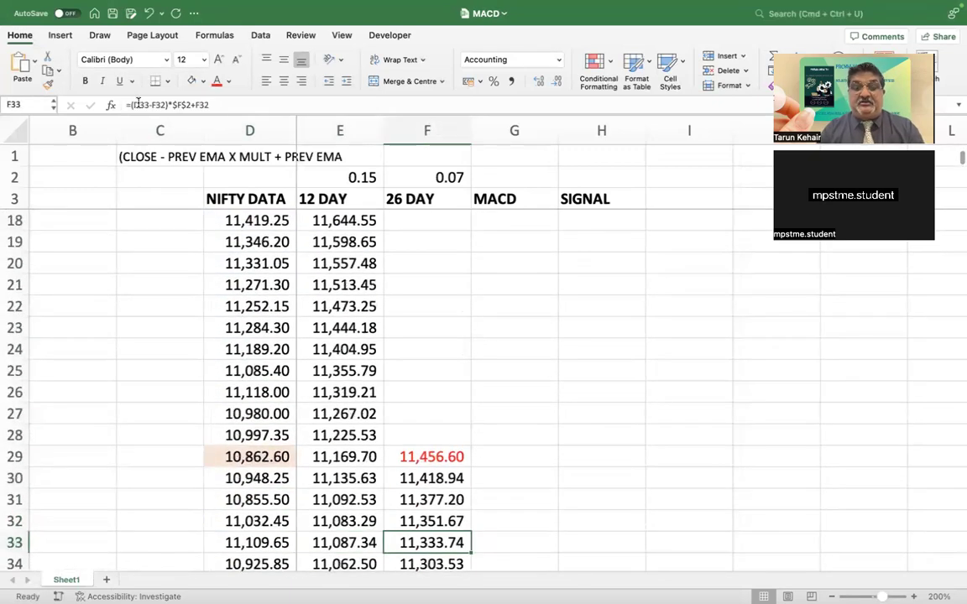
pyautogui.hotkey('ctrl', 'Down')
pyautogui.hotkey('ctrl', 'Up')
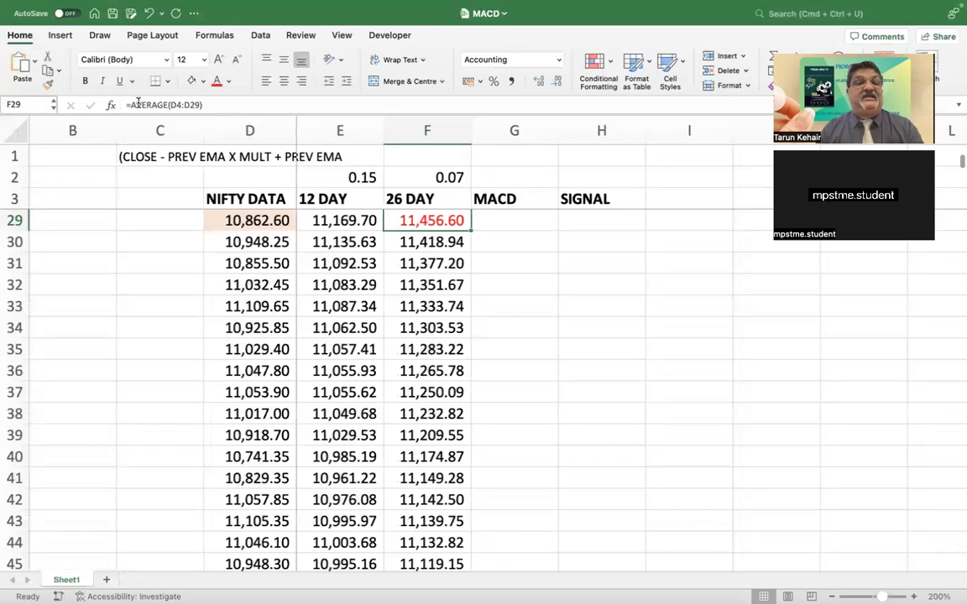
pyautogui.scroll(3, 138, 101)
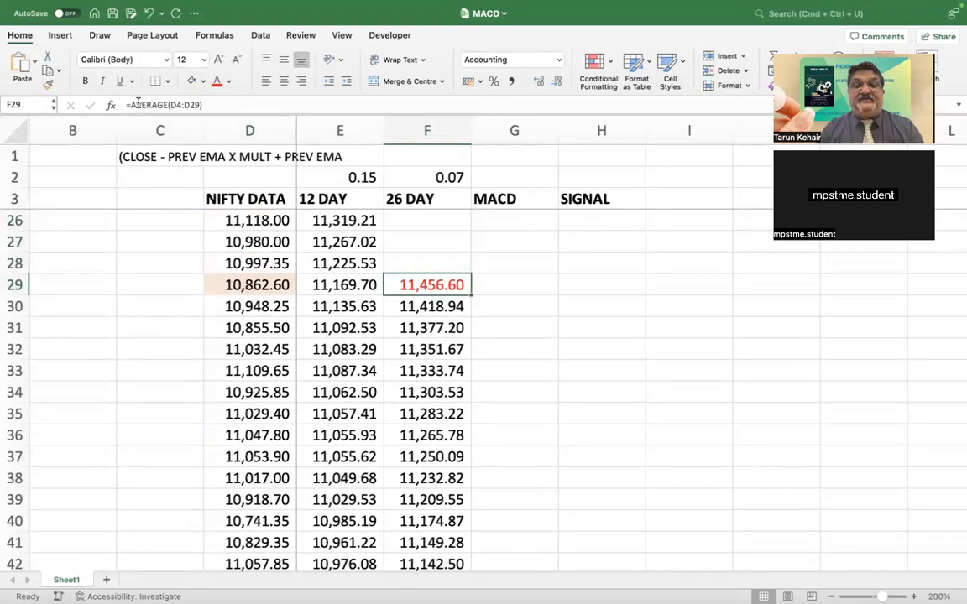
# Calculate the first MACD value in G29 as the 12-day EMA minus the 26-day EMA, =E29-F29
pyautogui.press('Right')
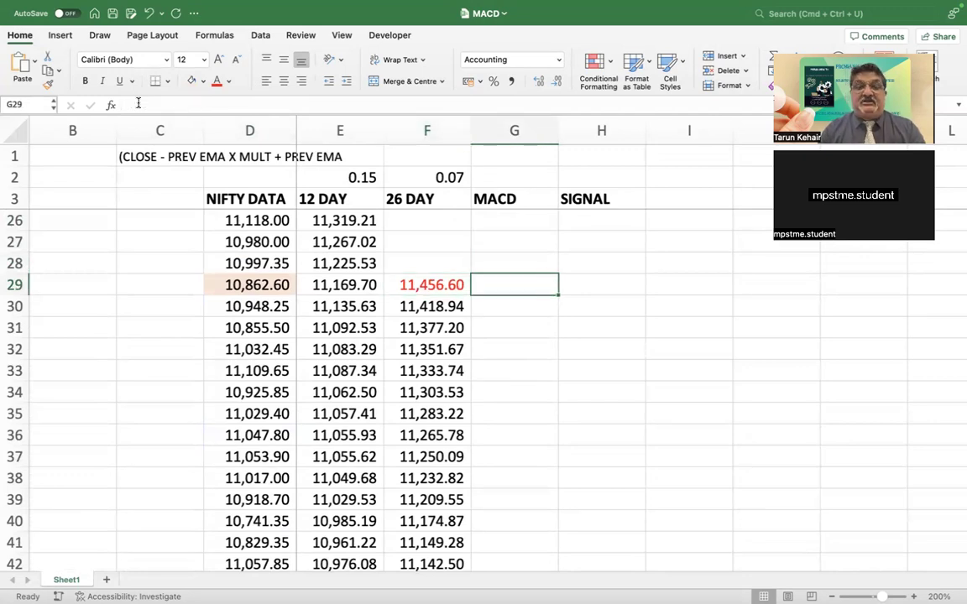
pyautogui.write('=')
pyautogui.press('Left')
pyautogui.press('Left')
pyautogui.write('-')
pyautogui.press('Left')
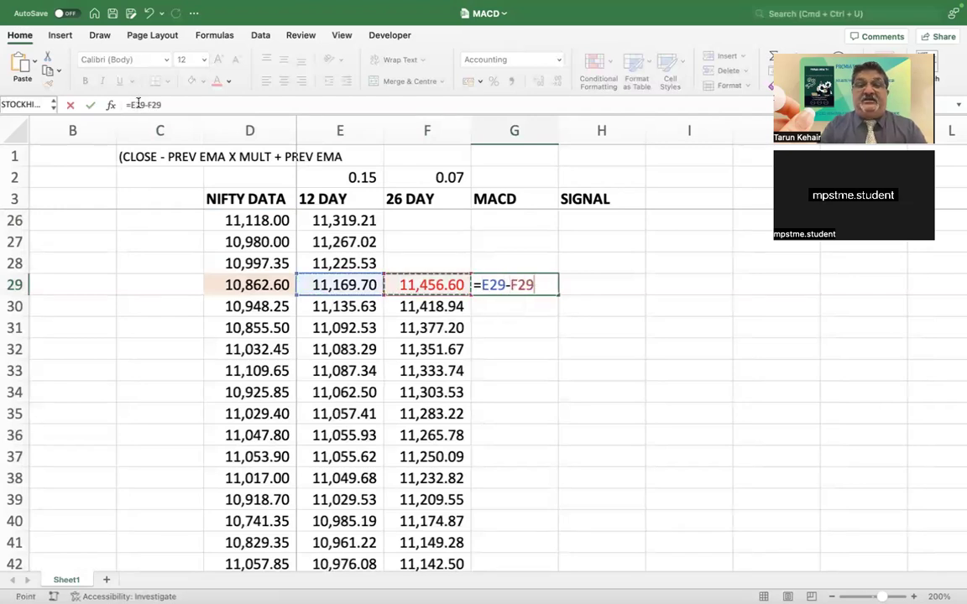
pyautogui.press('Return')
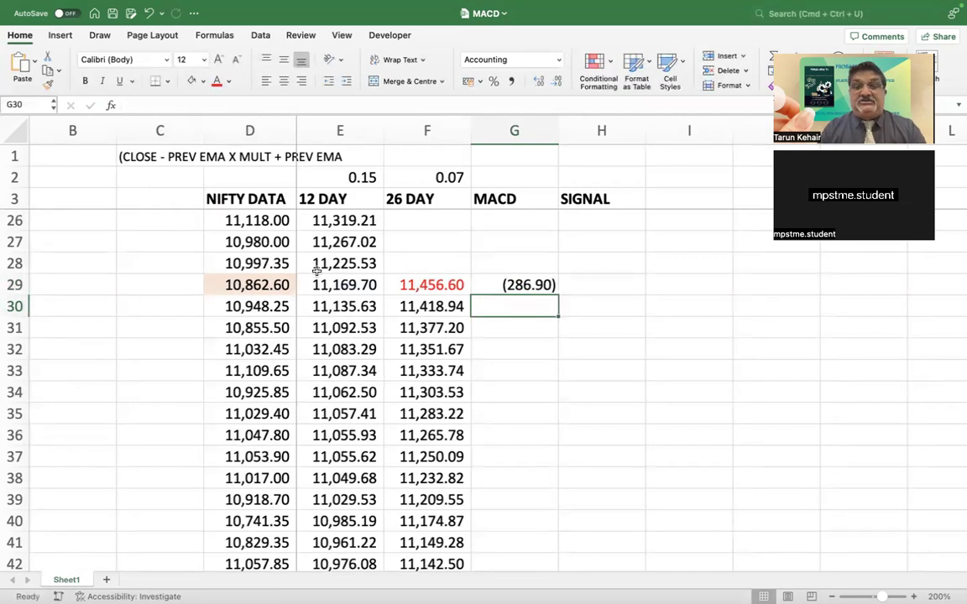
# Fill the MACD formula from G29 down through the last data row, 1241
pyautogui.click(544, 284)
pyautogui.doubleClick(557, 296)
pyautogui.click(530, 344)
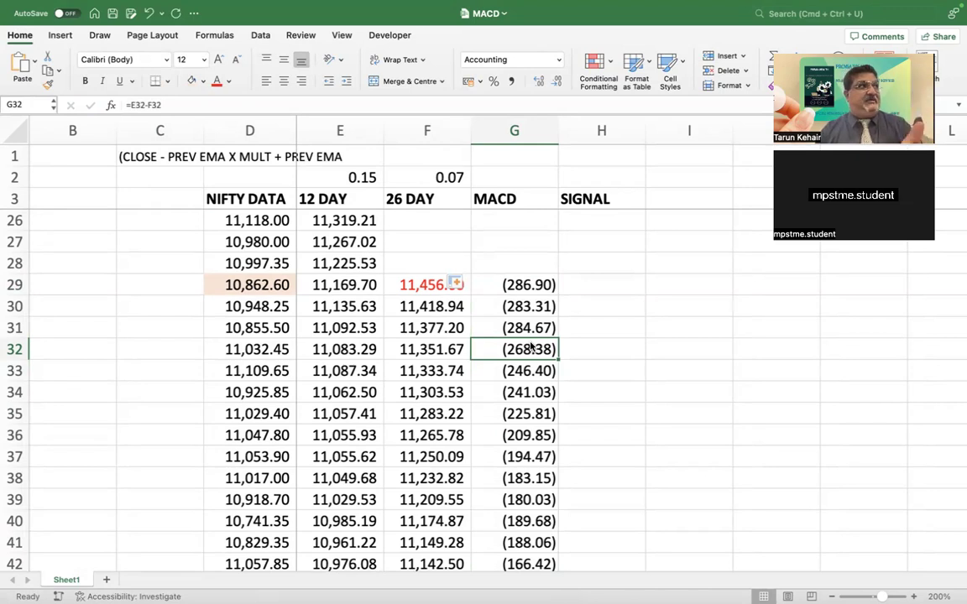
# Shade all the MACD values, G29:G1241, with a light blue fill
pyautogui.press('Up')
pyautogui.press('Up')
pyautogui.press('Up')
pyautogui.press('super+shift+Down')
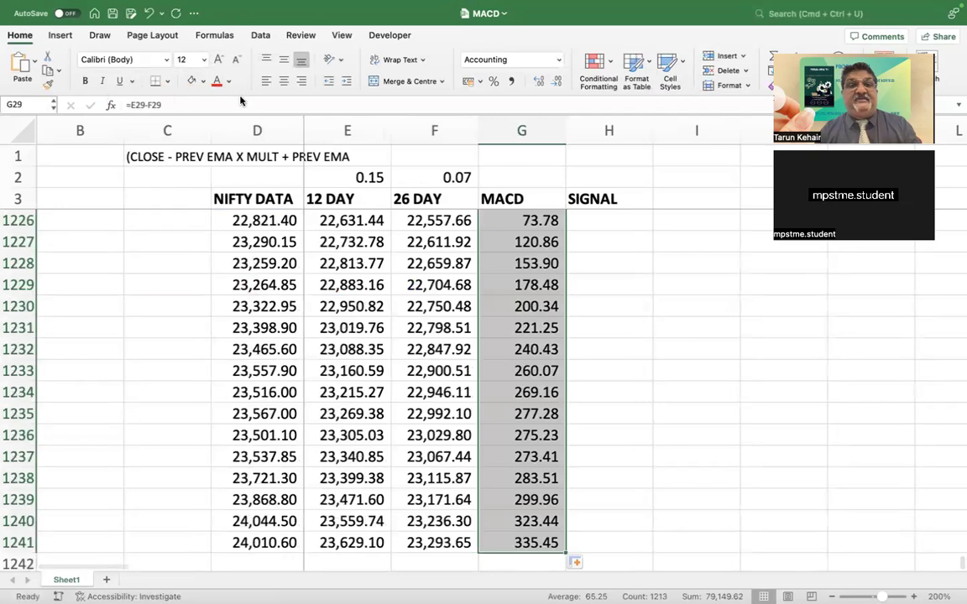
pyautogui.click(203, 82)
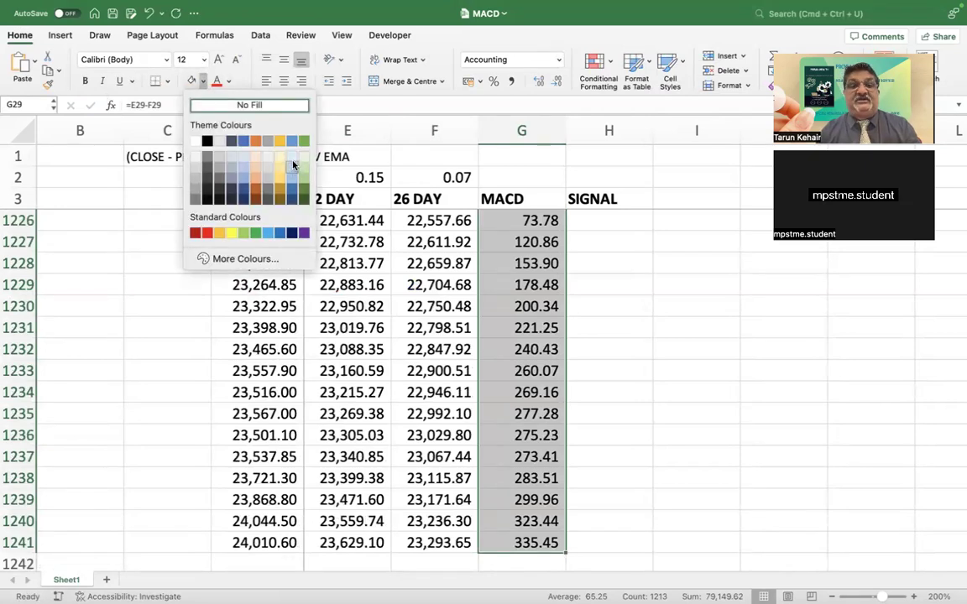
pyautogui.click(292, 159)
pyautogui.click(680, 385)
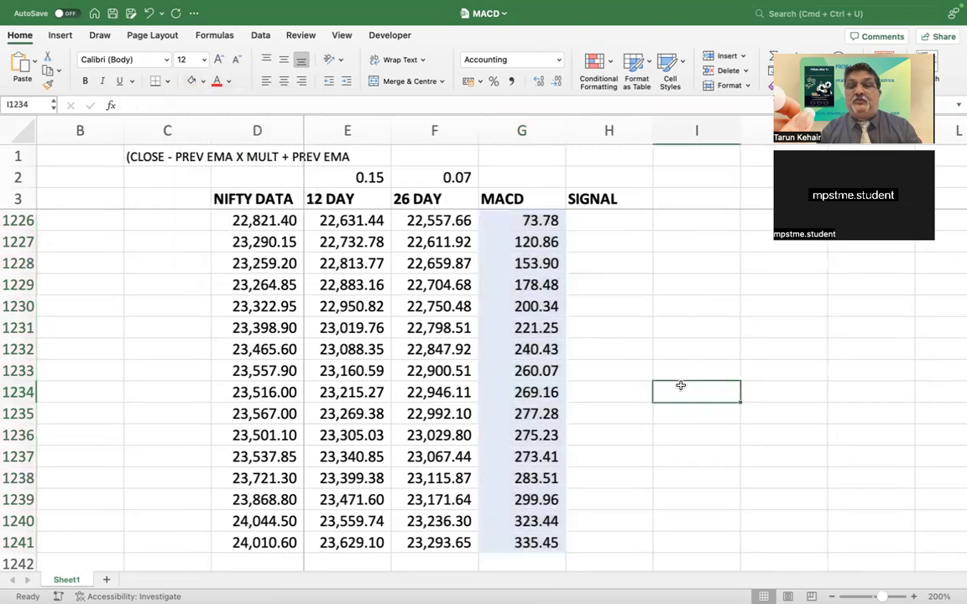
# Review the shaded MACD column from its last rows back up to the first value in G29
pyautogui.scroll(20, 648, 355)
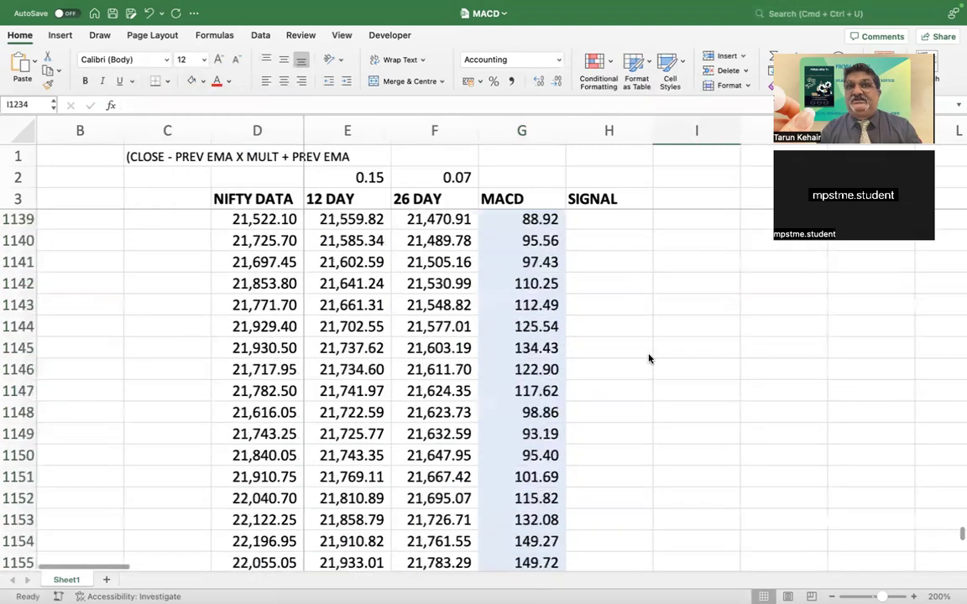
pyautogui.scroll(20, 648, 358)
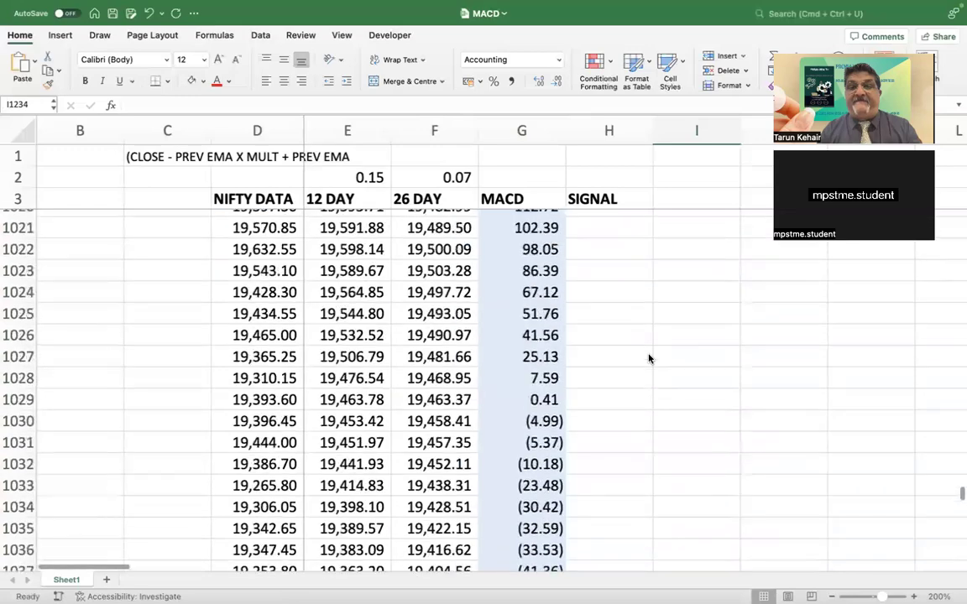
pyautogui.scroll(20, 648, 359)
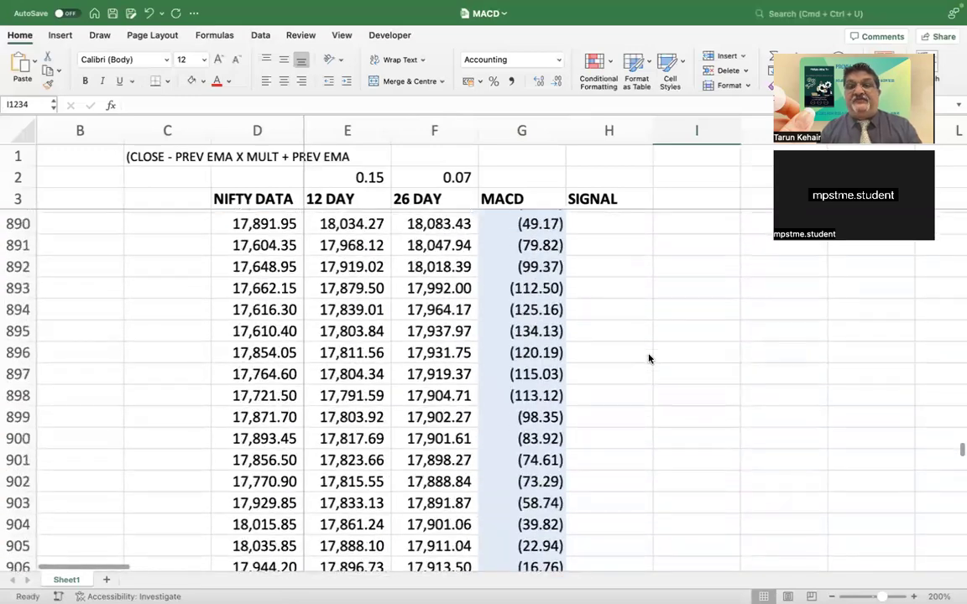
pyautogui.scroll(20, 648, 359)
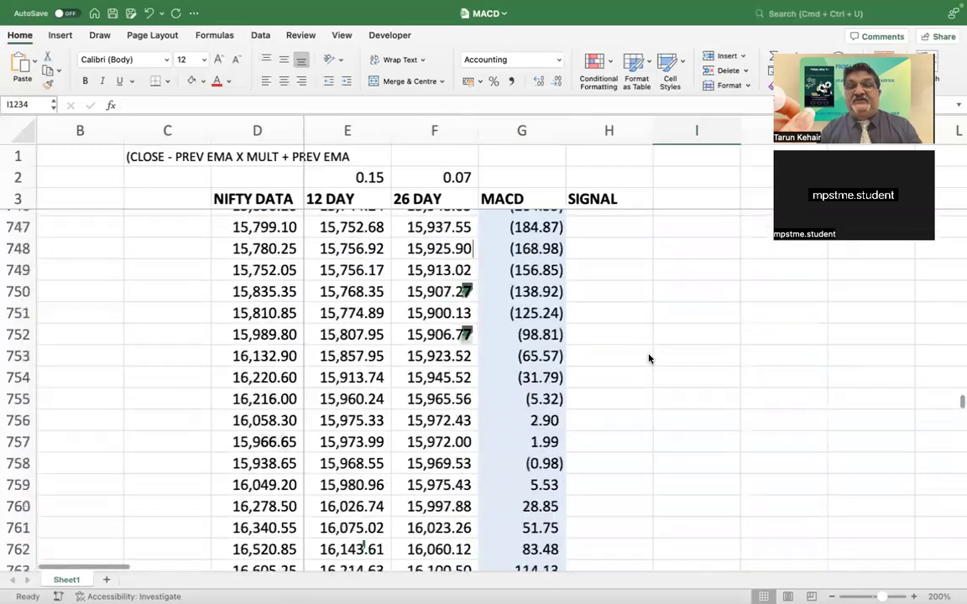
pyautogui.scroll(20, 648, 359)
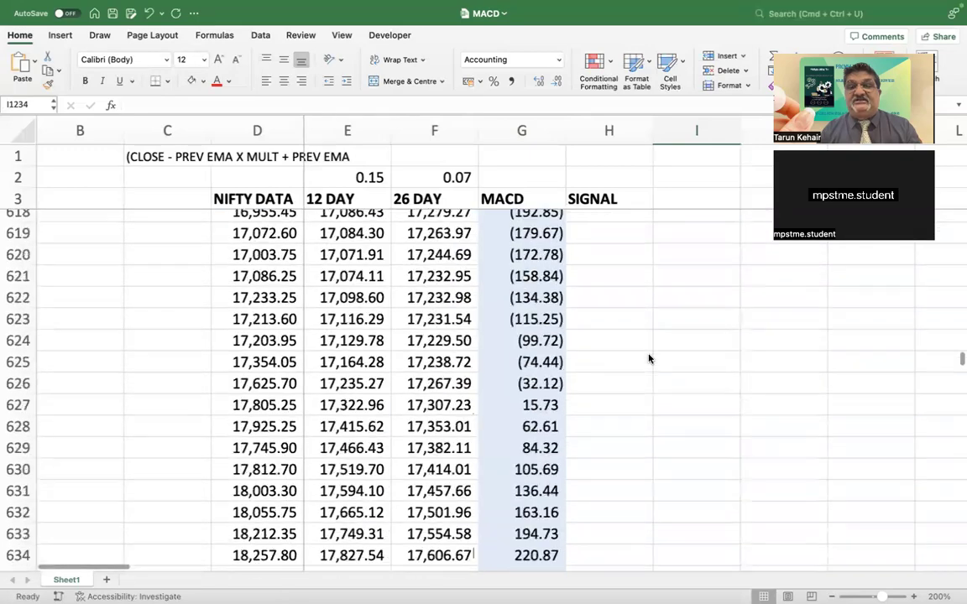
pyautogui.scroll(19, 648, 359)
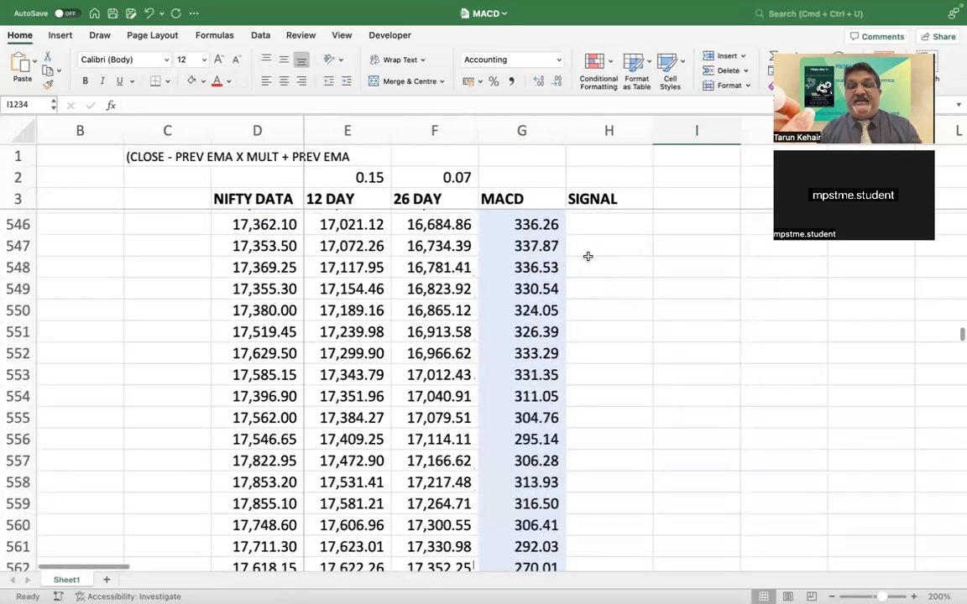
pyautogui.scroll(20, 588, 259)
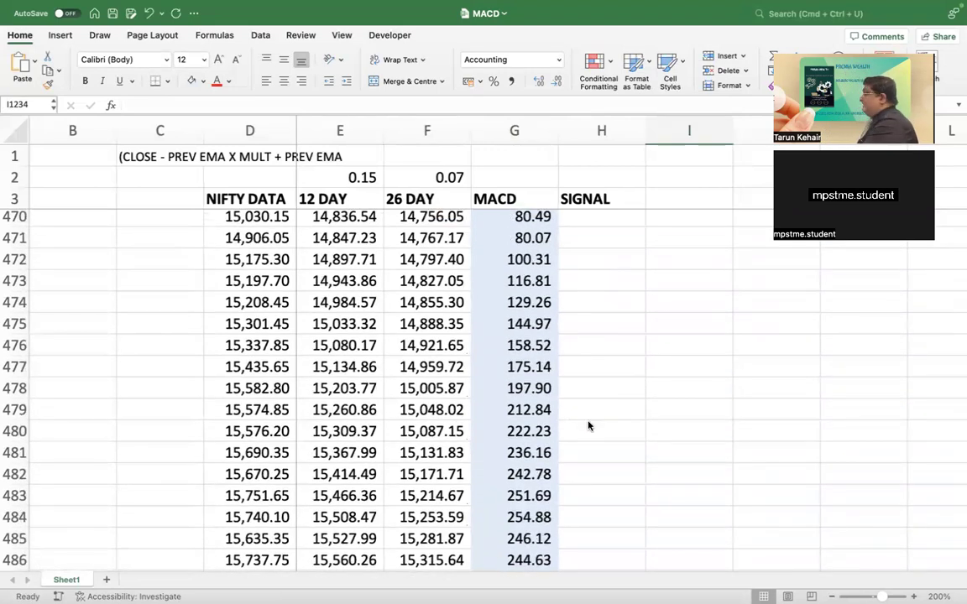
pyautogui.click(534, 410)
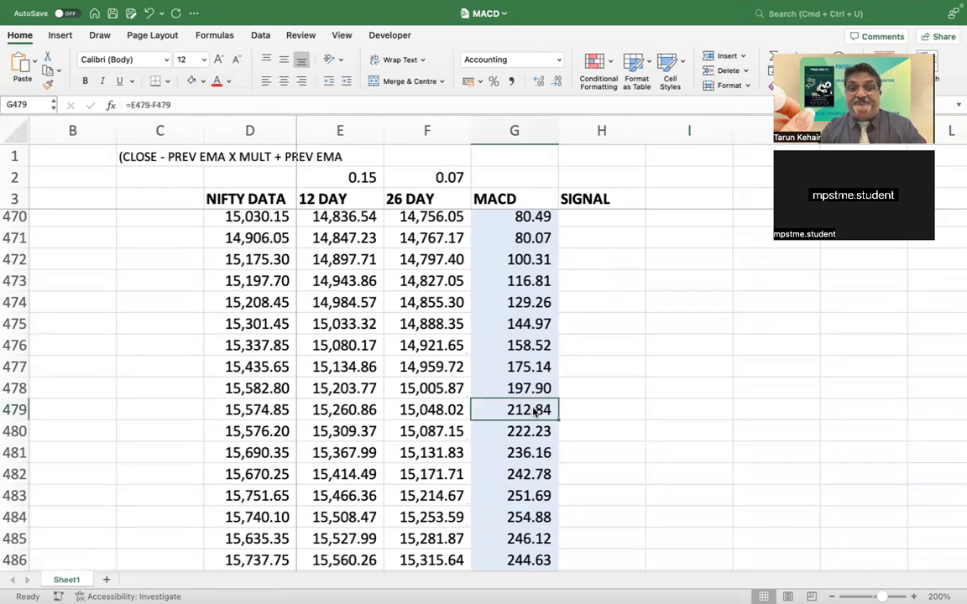
pyautogui.hotkey('ctrl', 'Up')
pyautogui.press('Up')
pyautogui.press('Down')
pyautogui.press('Down')
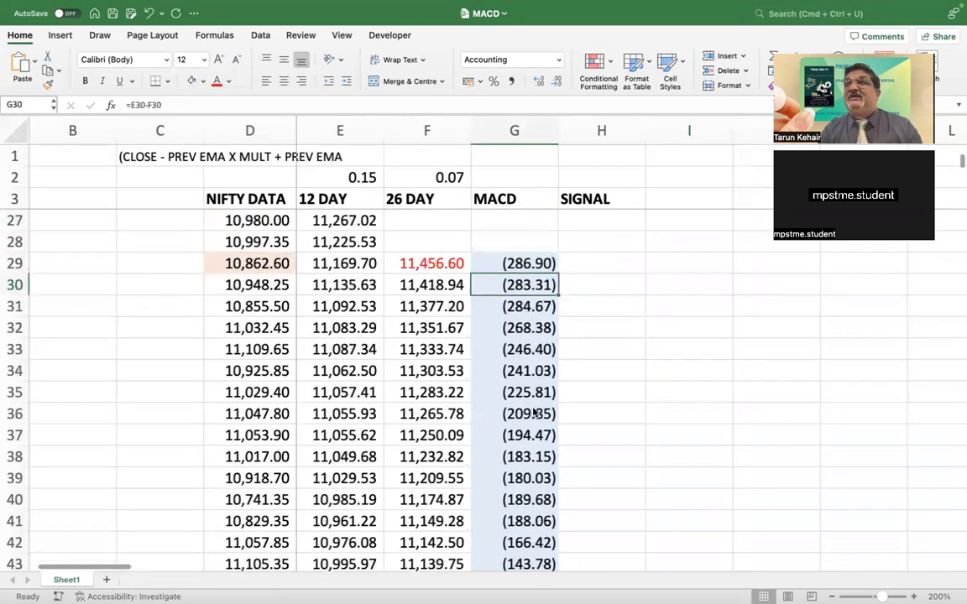
pyautogui.press('Up')
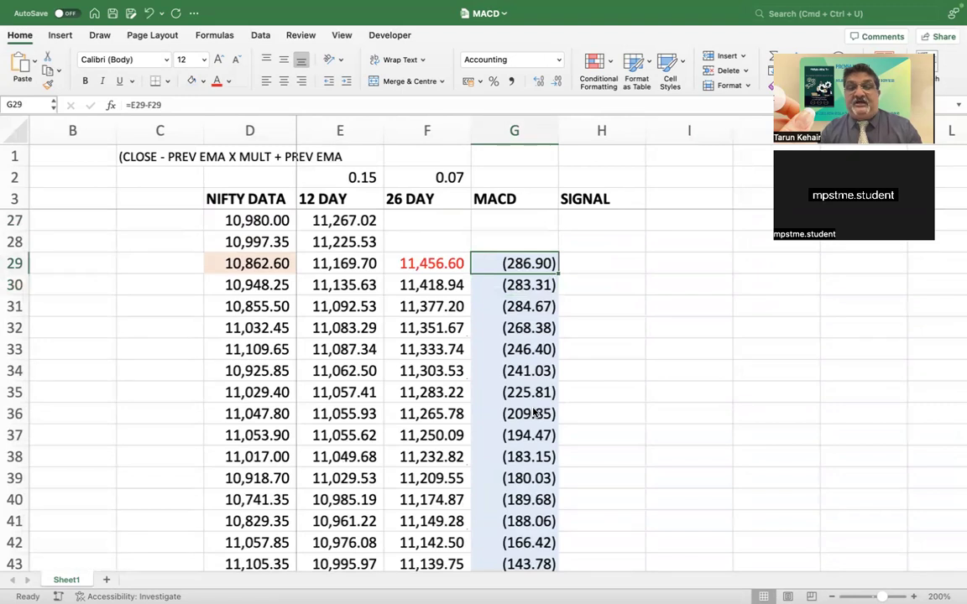
# Select the first nine MACD values, G29:G37, to mark out the 9-day signal period
pyautogui.hotkey('shift', 'Down')
pyautogui.hotkey('shift', 'Down')
pyautogui.hotkey('shift', 'Down')
pyautogui.hotkey('shift', 'Down')
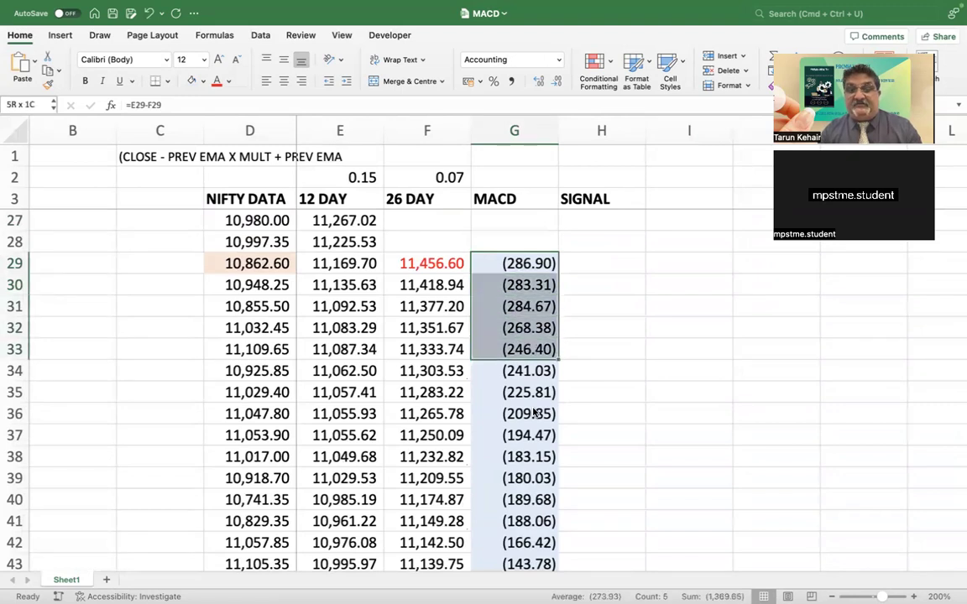
pyautogui.hotkey('shift', 'Down')
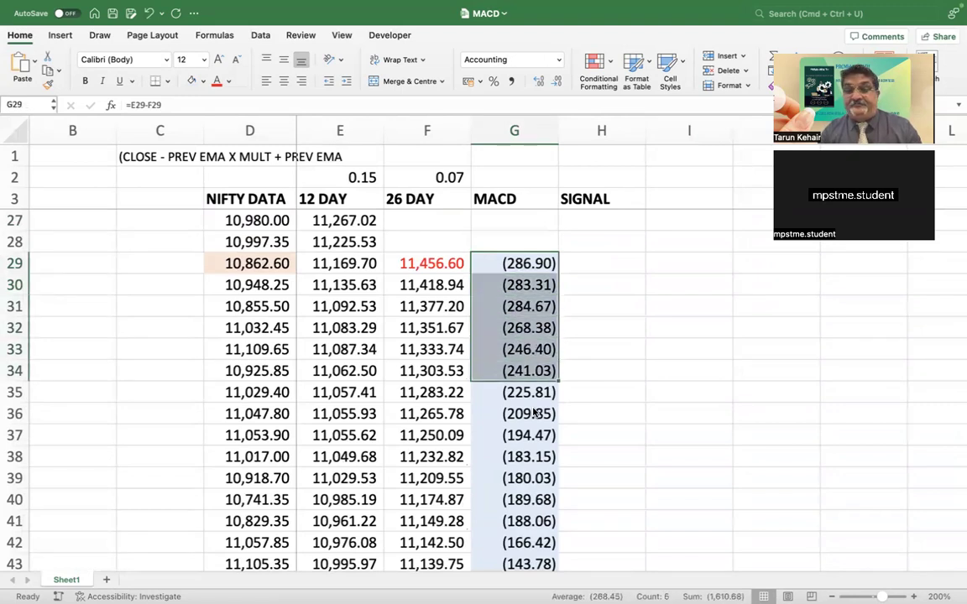
pyautogui.hotkey('shift', 'Down')
pyautogui.hotkey('shift', 'Down')
pyautogui.hotkey('shift', 'Down')
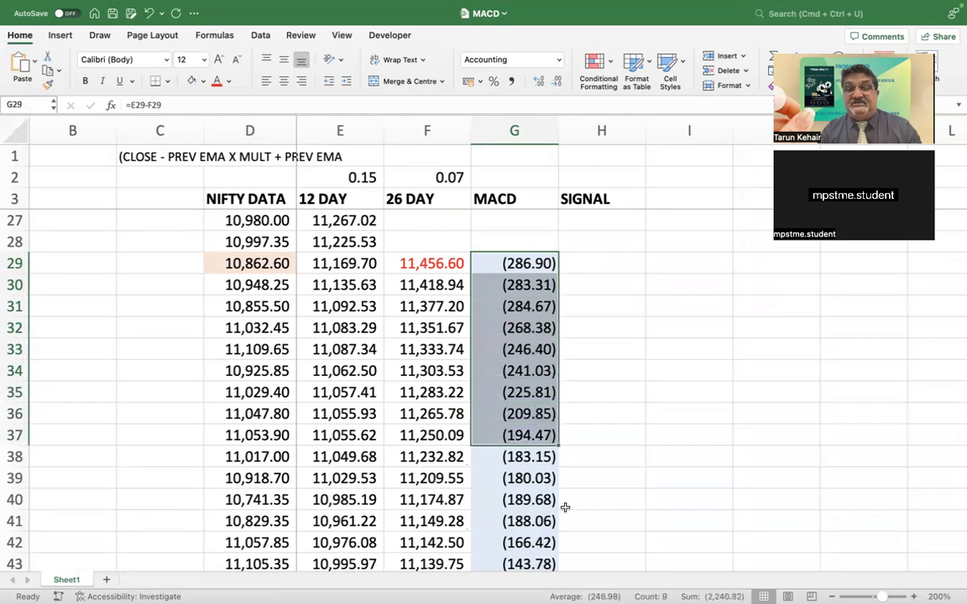
# Enter =AVERAGE(G29:G37) in H37 as the first signal value
pyautogui.click(530, 432)
pyautogui.click(596, 434)
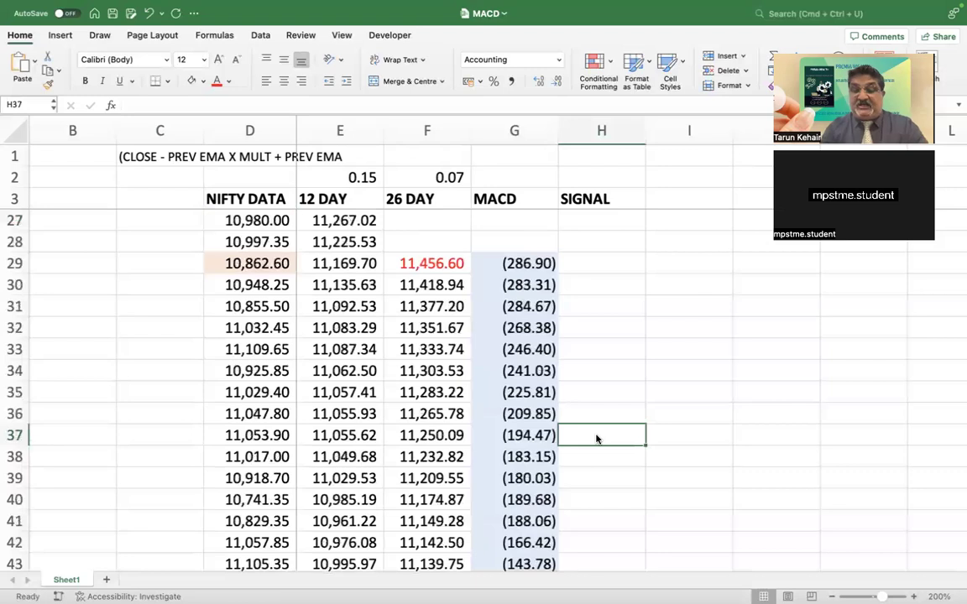
pyautogui.write('=AVERAGH')
pyautogui.press('BackSpace')
pyautogui.write('E')
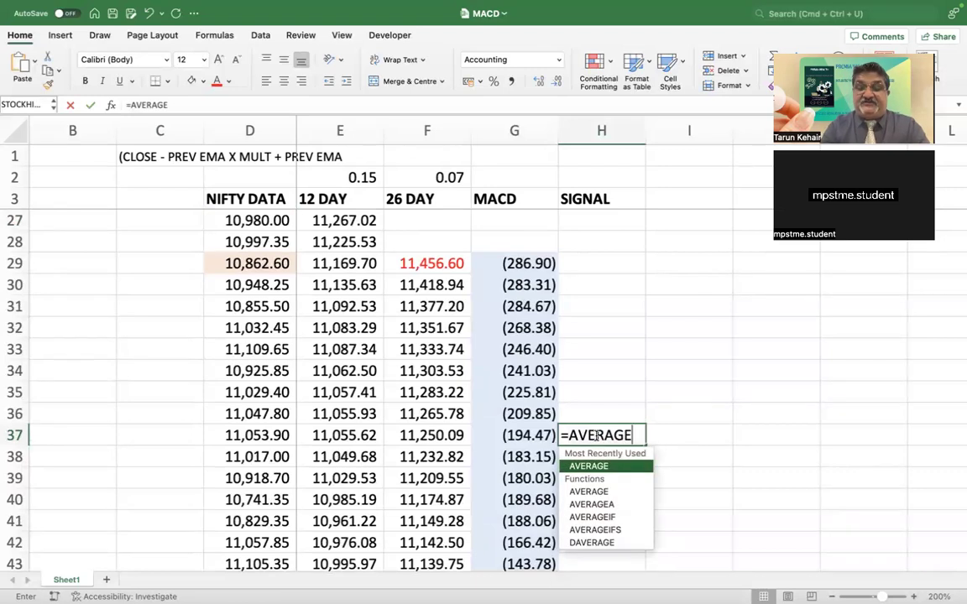
pyautogui.write('(')
pyautogui.press('Left')
pyautogui.hotkey('shift', 'Up')
pyautogui.hotkey('shift', 'Up')
pyautogui.hotkey('shift', 'Up')
pyautogui.hotkey('shift', 'Up')
pyautogui.hotkey('shift', 'Up')
pyautogui.hotkey('shift', 'Up')
pyautogui.hotkey('shift', 'Up')
pyautogui.hotkey('shift', 'Up')
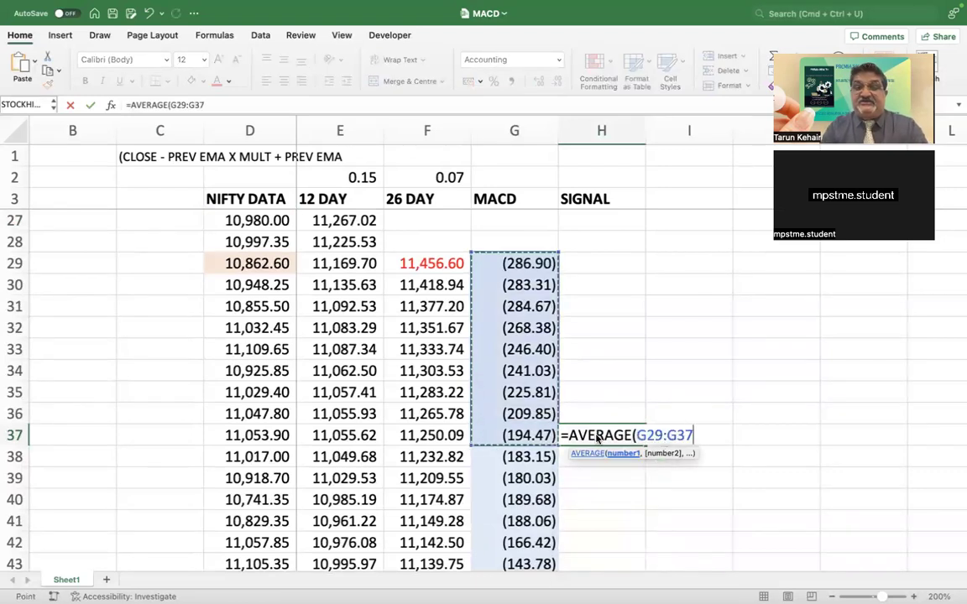
pyautogui.write(')')
pyautogui.press('Return')
pyautogui.click(598, 438)
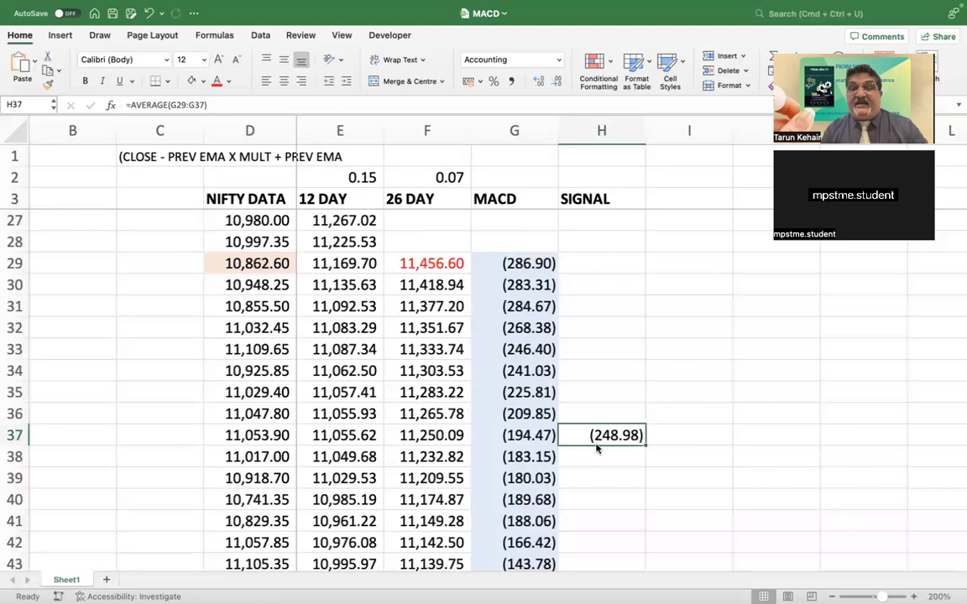
pyautogui.click(600, 470)
pyautogui.click(606, 455)
pyautogui.write('=')
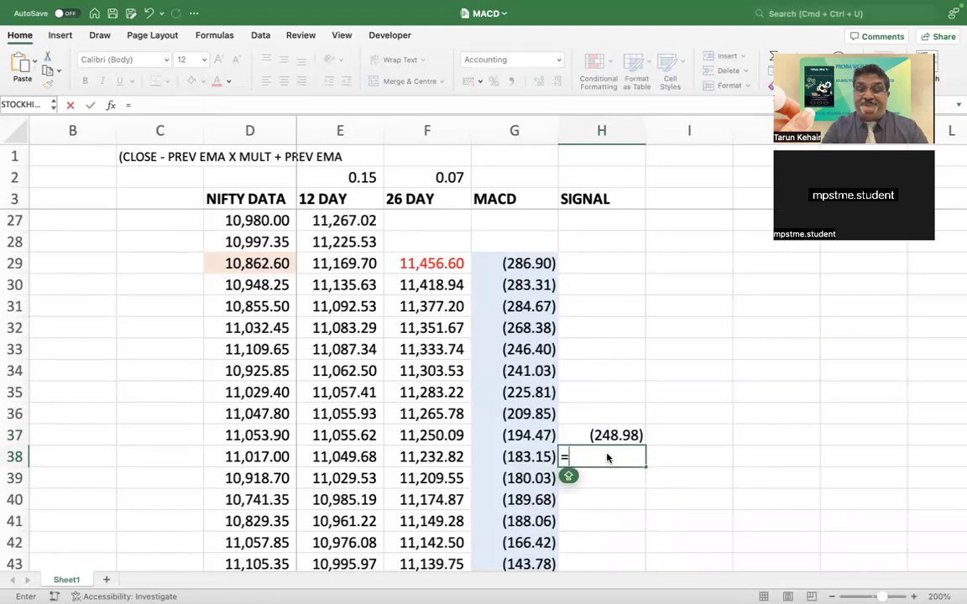
pyautogui.write('(')
pyautogui.press('Left')
pyautogui.write('-')
pyautogui.press('Up')
pyautogui.write(')*')
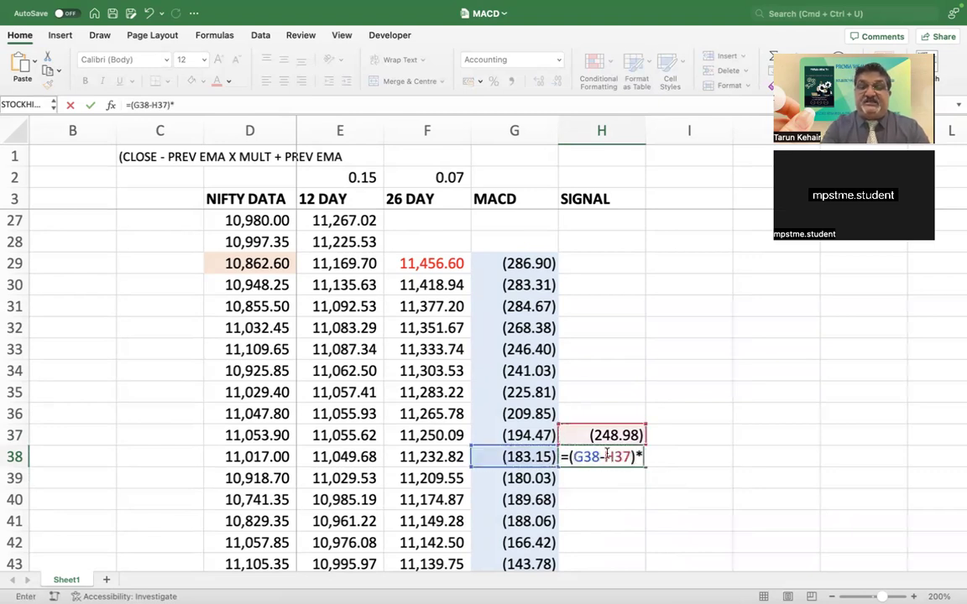
pyautogui.press('Escape')
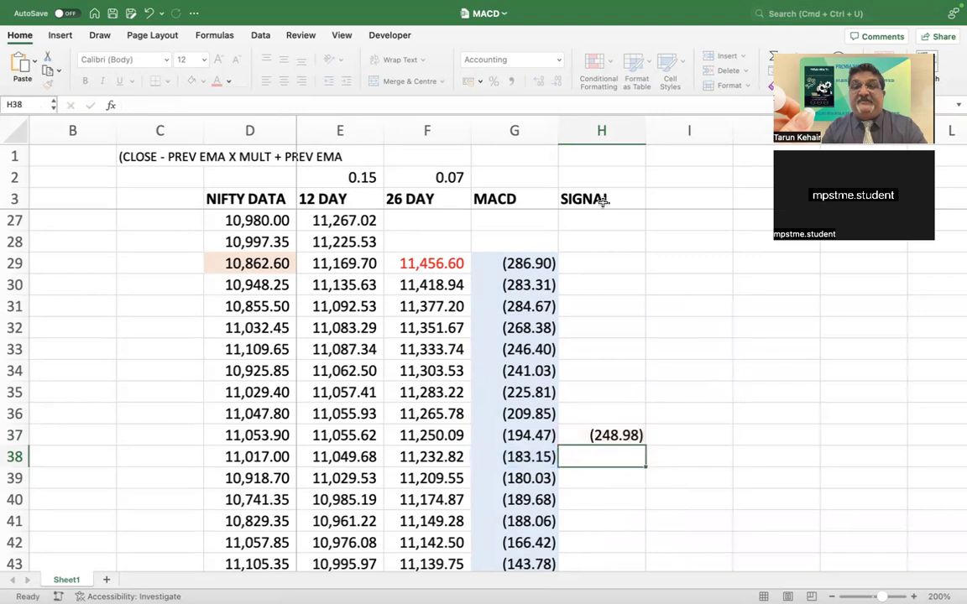
# Add the 9-day signal multiplier in H2, above the SIGNAL heading, as =2/(9+1)
pyautogui.click(574, 177)
pyautogui.write('=2/(9+')
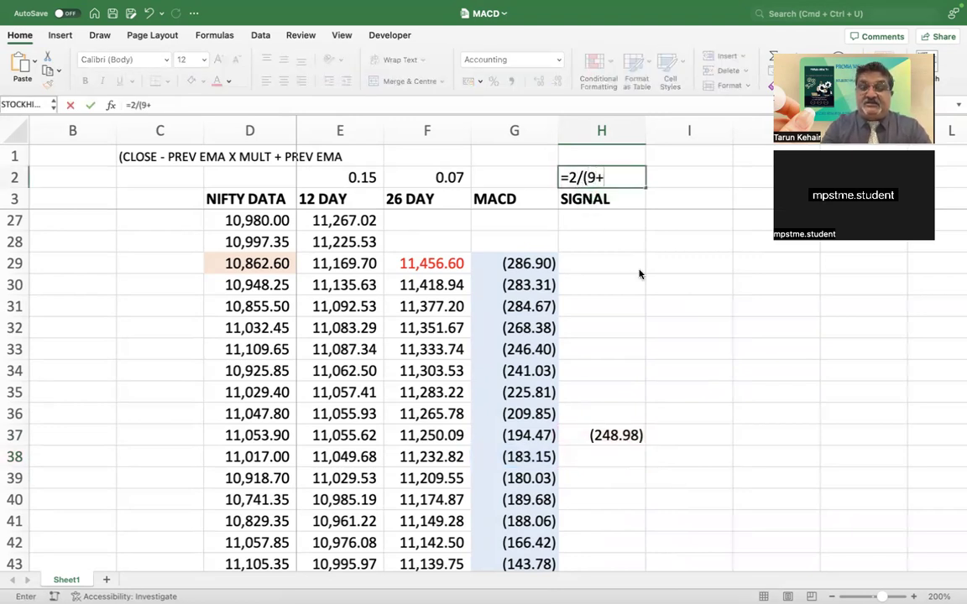
pyautogui.write('1)')
pyautogui.press('Return')
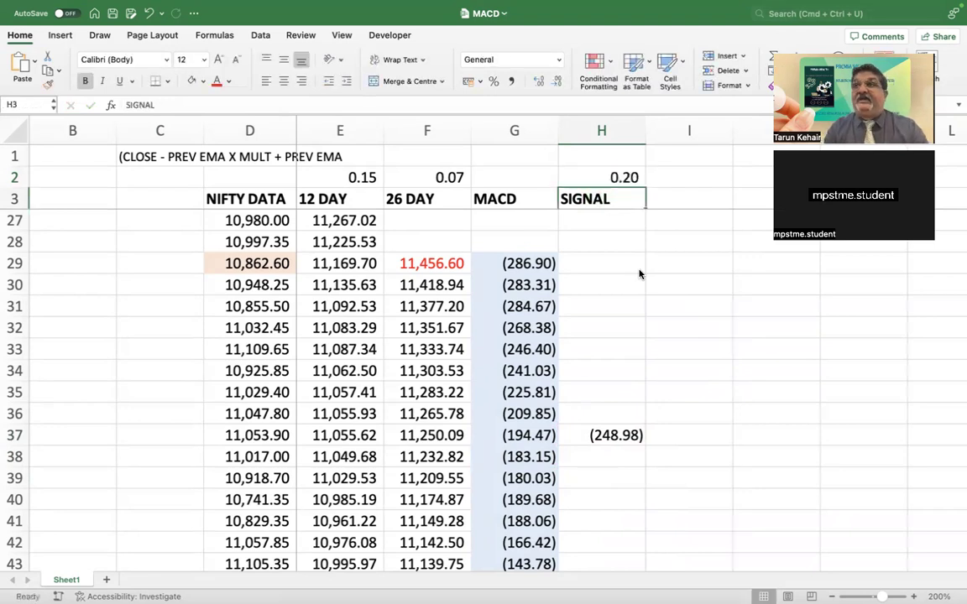
# Calculate the next signal value in H38 with the EMA formula =(G38-H37)*H2+H37
pyautogui.click(609, 463)
pyautogui.write('=(')
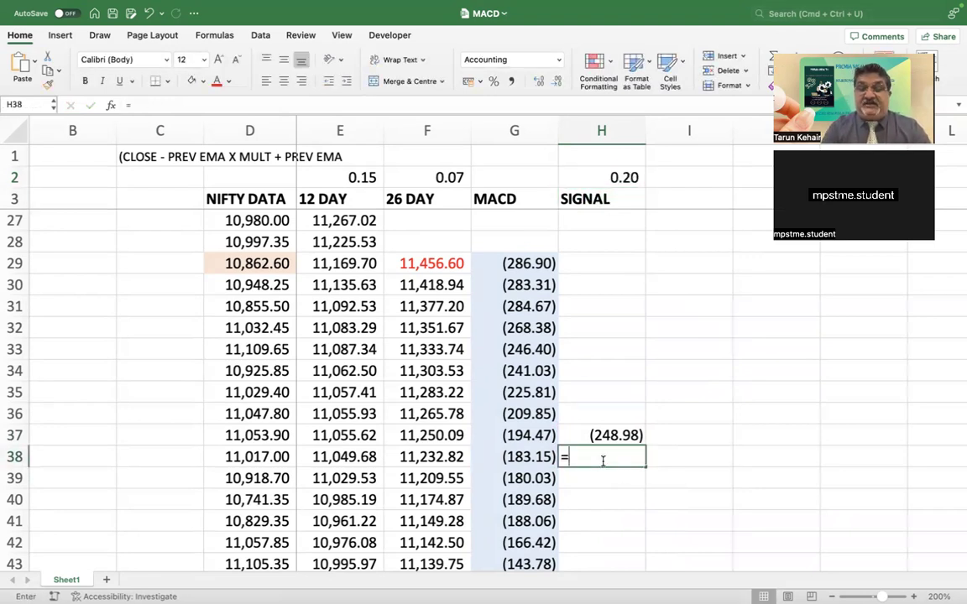
pyautogui.click(550, 456)
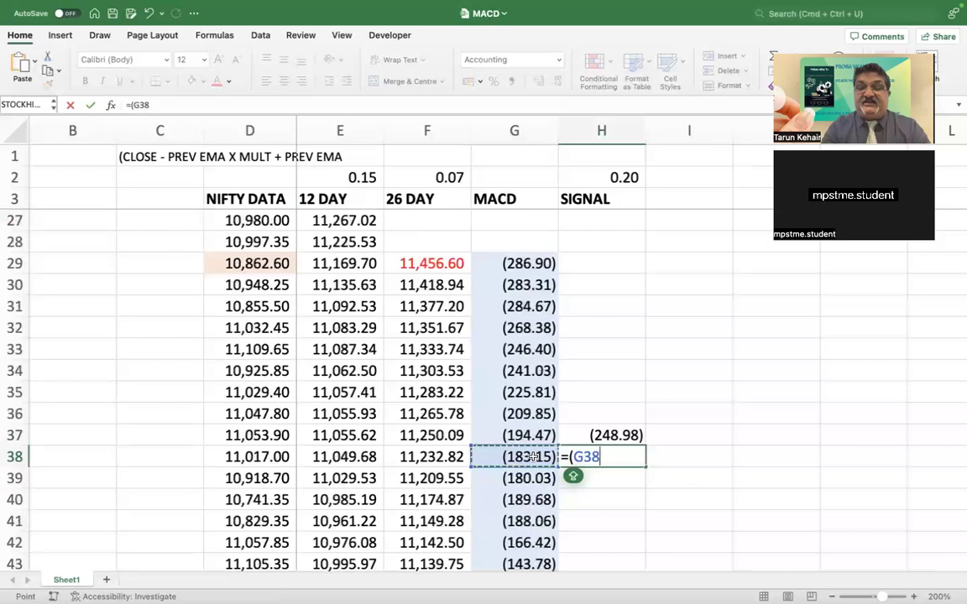
pyautogui.write('-')
pyautogui.click(628, 435)
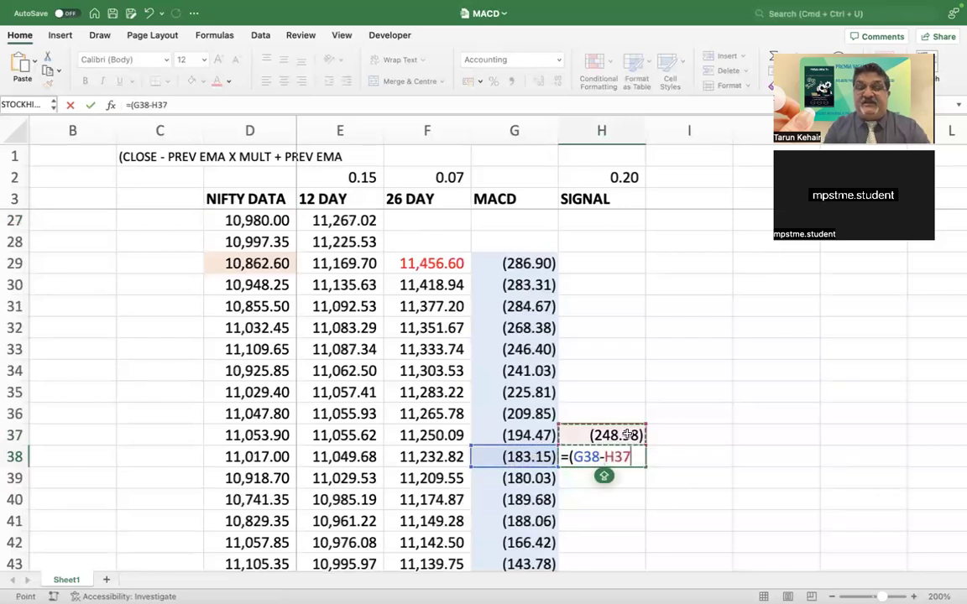
pyautogui.write(')*')
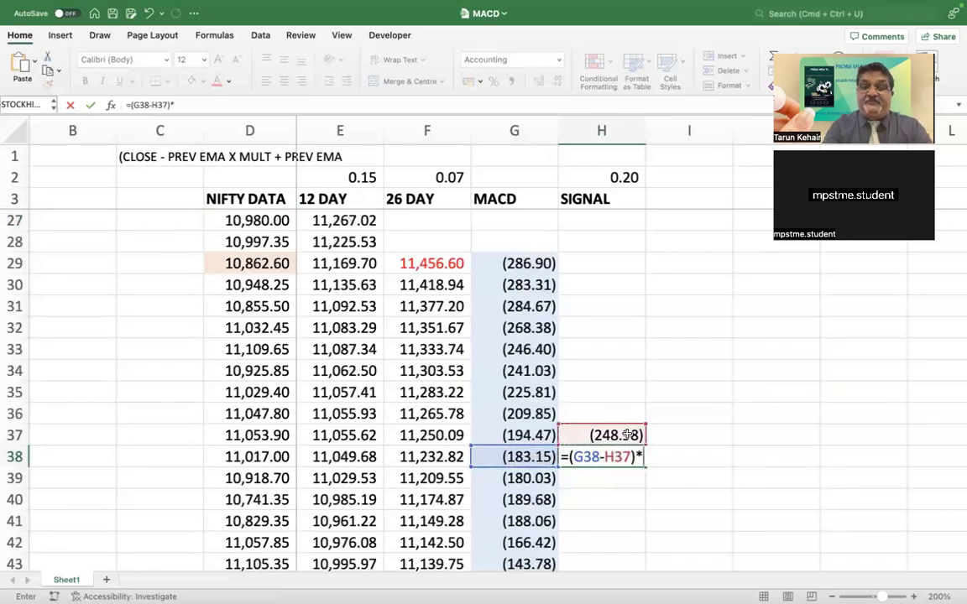
pyautogui.click(600, 183)
pyautogui.write('+')
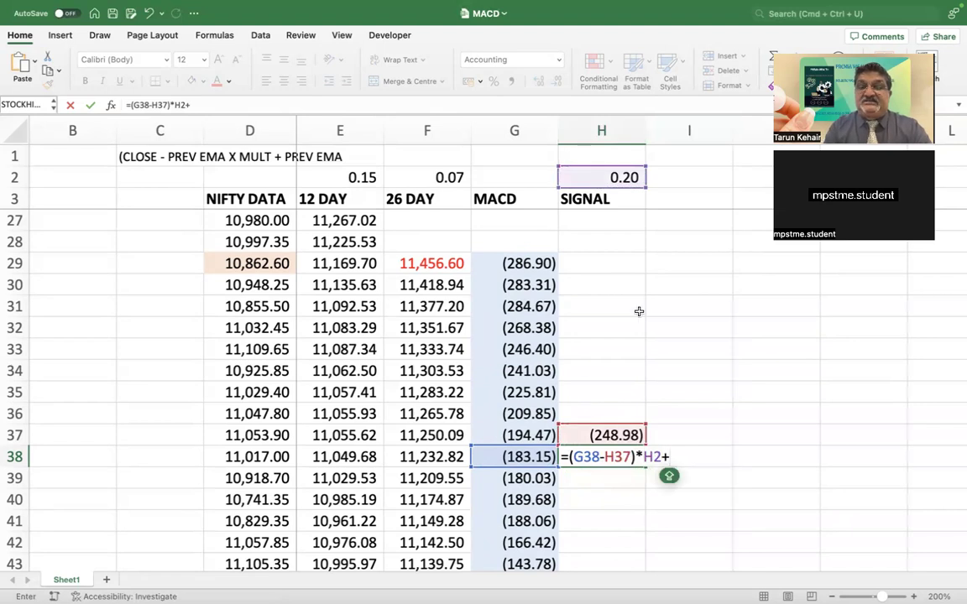
pyautogui.click(611, 434)
pyautogui.press('Return')
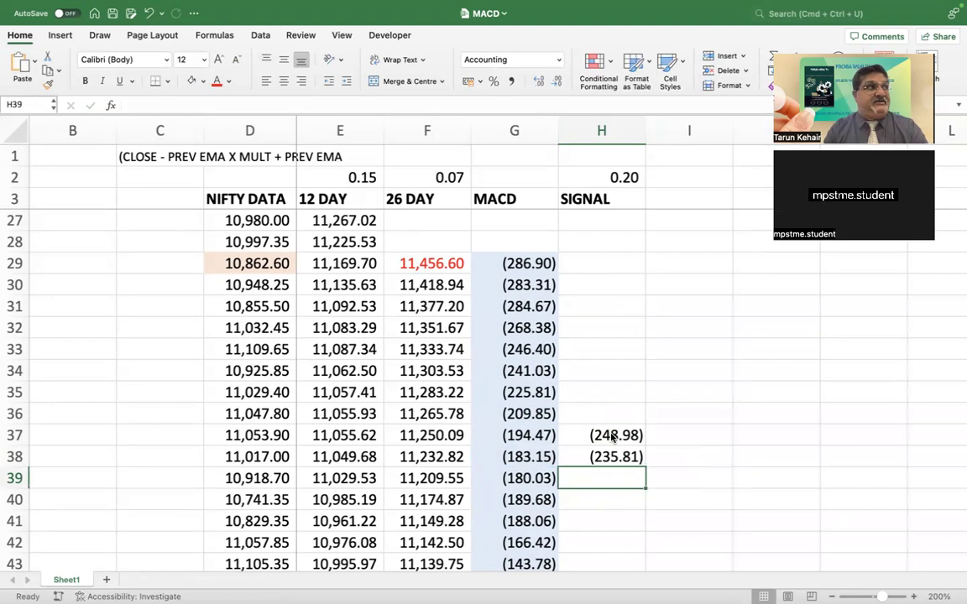
# Make the multiplier reference in the H38 signal formula absolute, so it reads =(G38-H37)*$H$2+H37
pyautogui.click(601, 441)
pyautogui.click(594, 454)
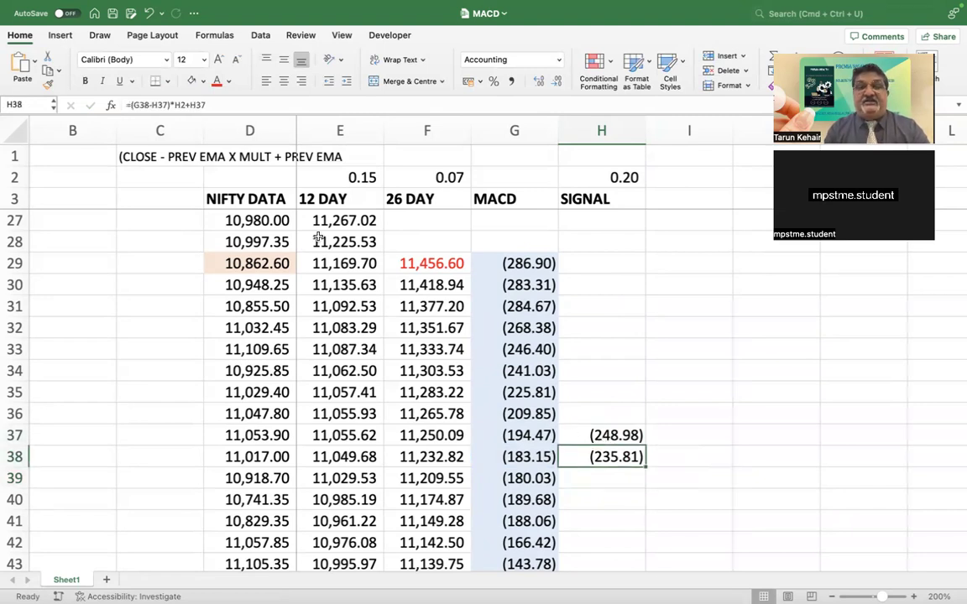
pyautogui.click(177, 105)
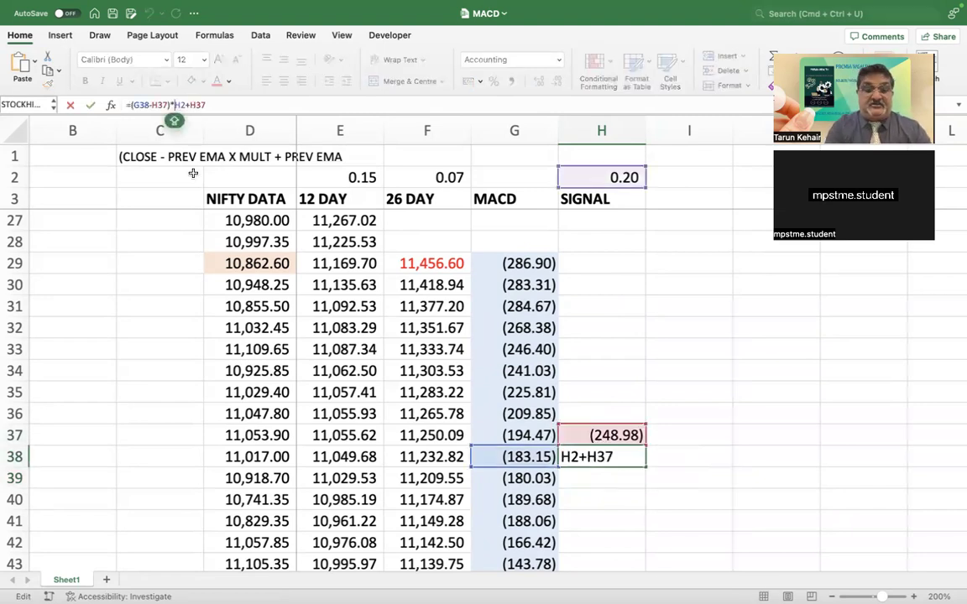
pyautogui.press('F4')
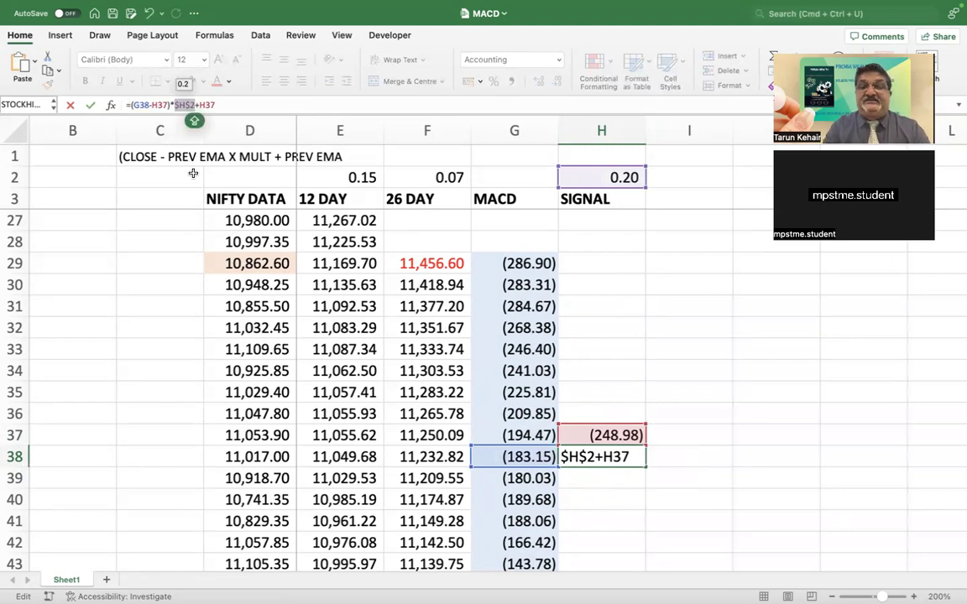
pyautogui.press('Return')
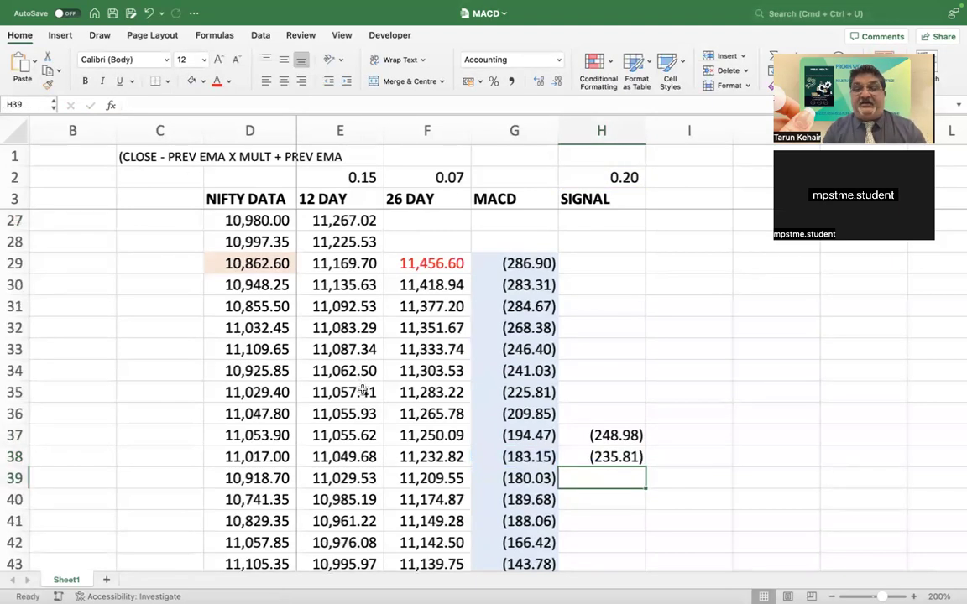
# Fill the H38 signal formula down the SIGNAL column to the last data row, 1241
pyautogui.click(606, 458)
pyautogui.doubleClick(645, 466)
pyautogui.click(637, 510)
pyautogui.hotkey('ctrl', 'Down')
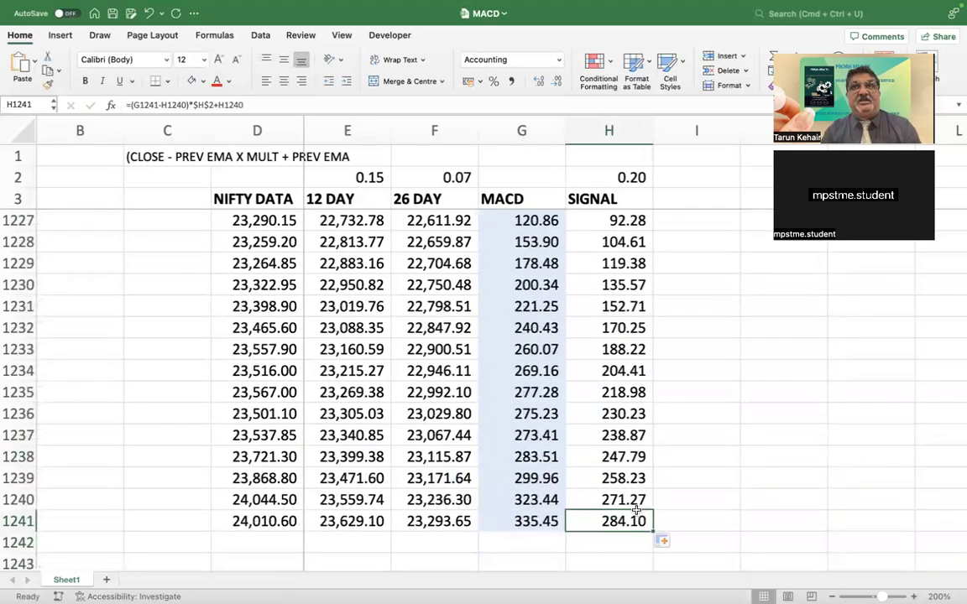
# Shade all the signal values, H37:H1241, with a light orange fill
pyautogui.hotkey('ctrl', 'Up')
pyautogui.press('Up')
pyautogui.press('Down')
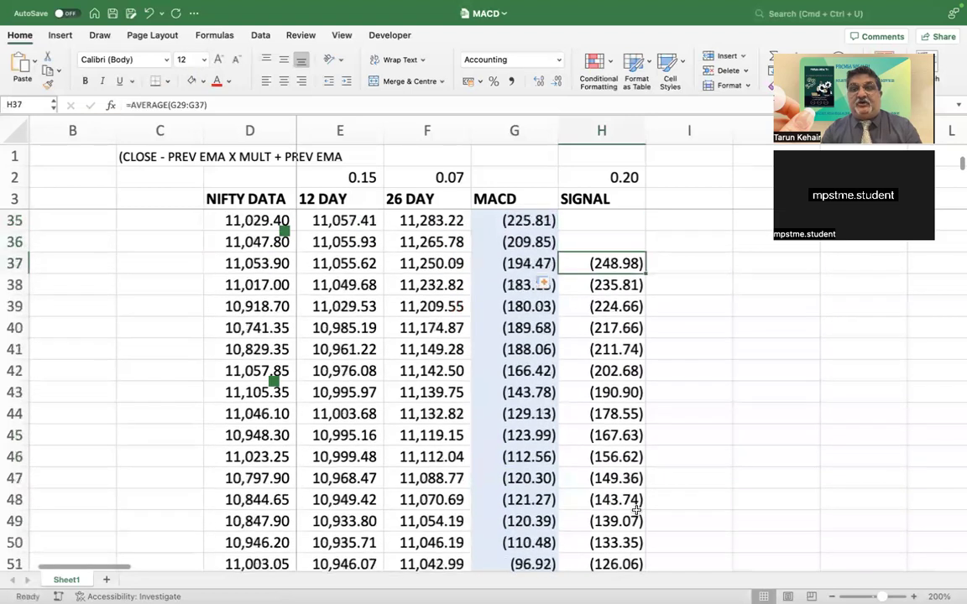
pyautogui.hotkey('ctrl', 'shift', 'Down')
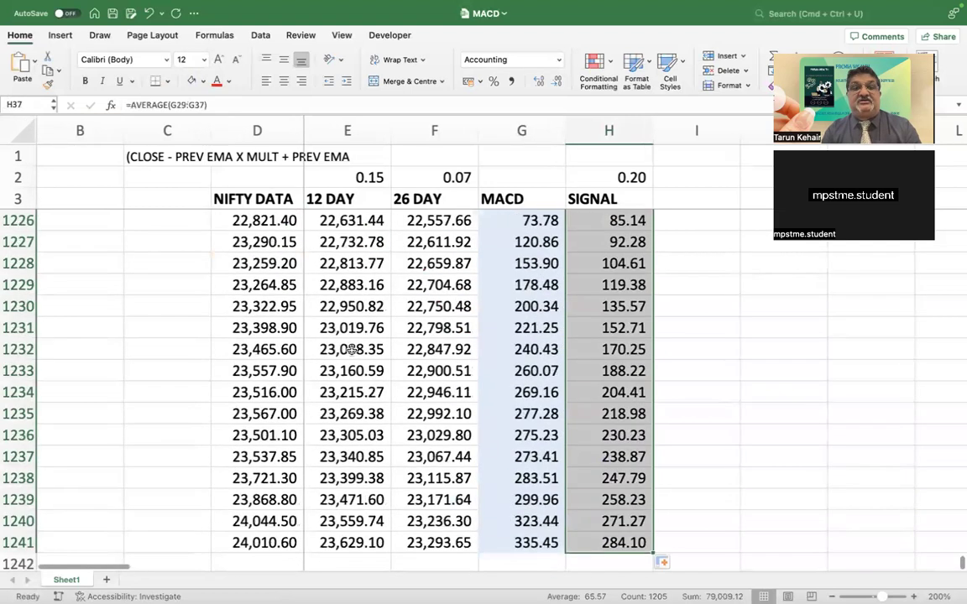
pyautogui.click(202, 81)
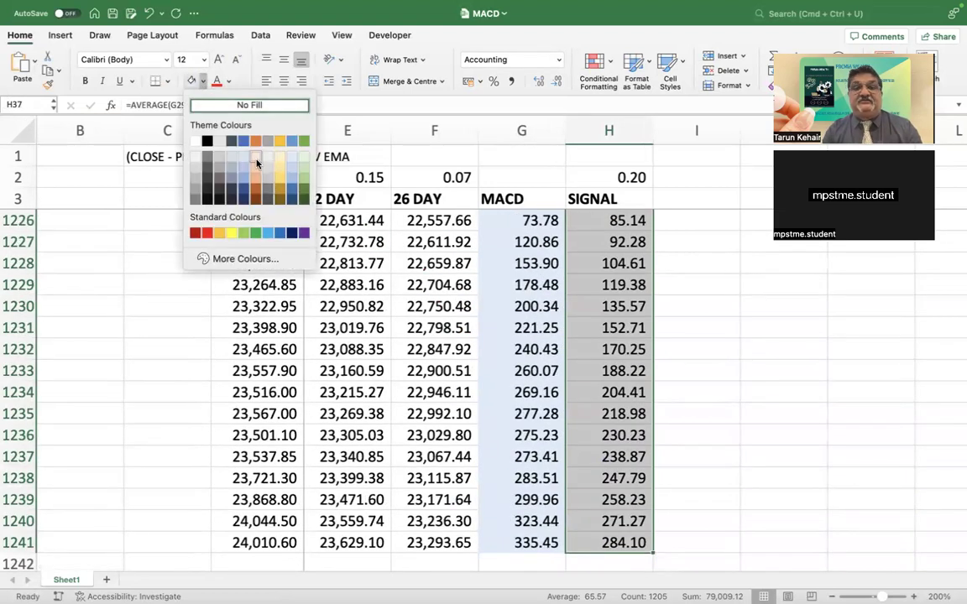
pyautogui.click(257, 164)
# Insert a line chart from all the MACD values, G29:G1241
pyautogui.hotkey('ctrl', 'Home')
pyautogui.click(511, 479)
pyautogui.scroll(-8, 510, 481)
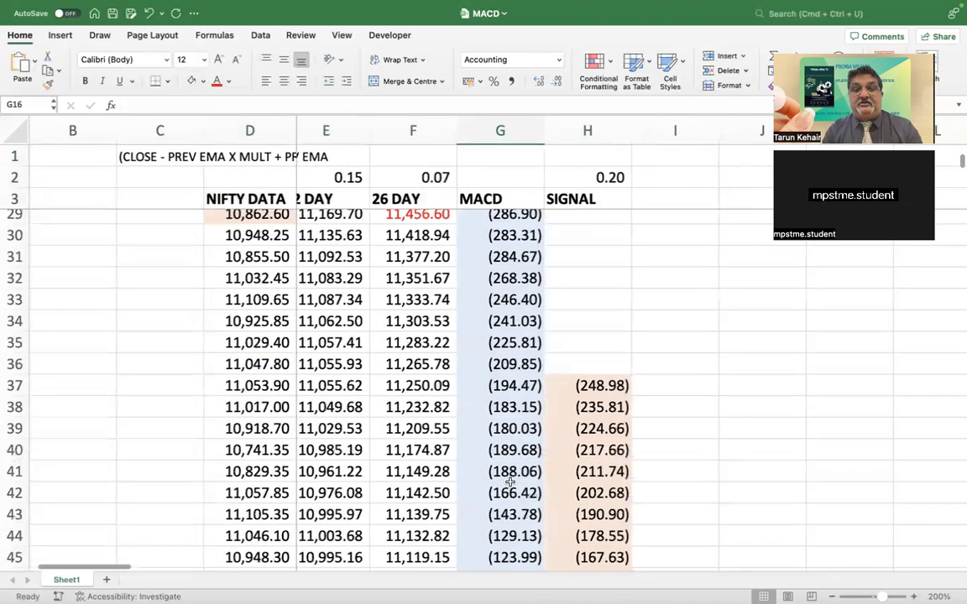
pyautogui.scroll(-2, 510, 481)
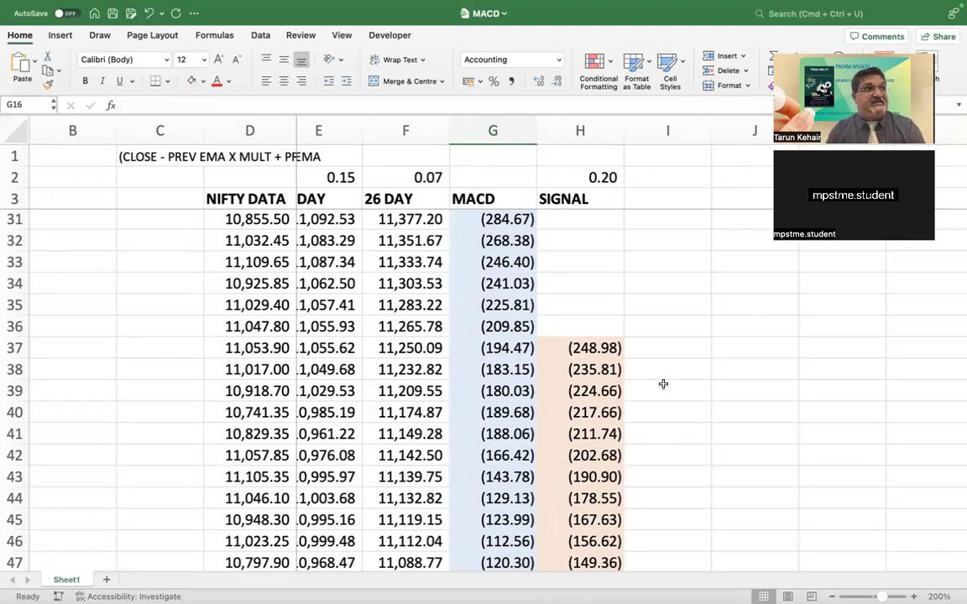
pyautogui.scroll(6, 662, 385)
pyautogui.scroll(-2, 649, 343)
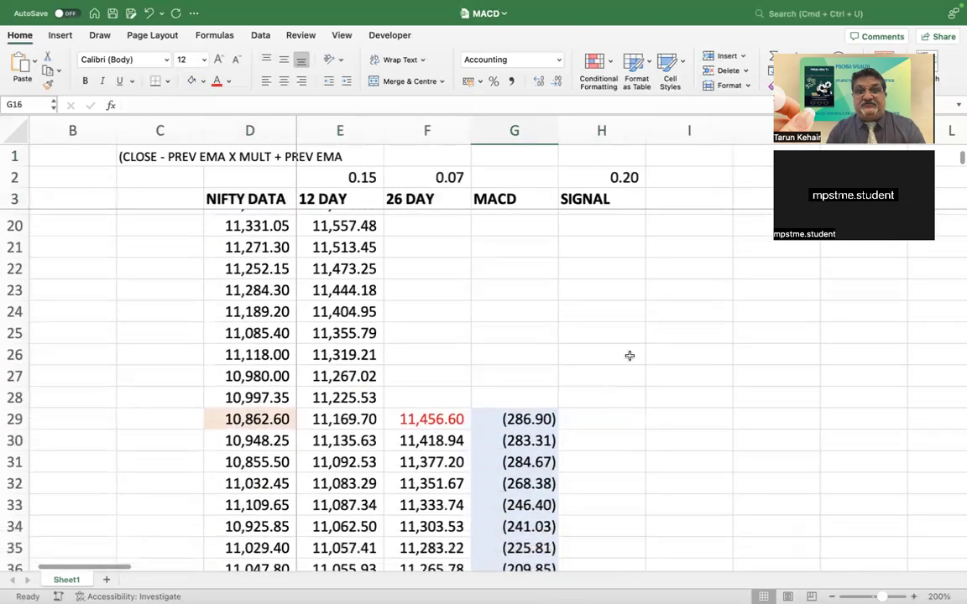
pyautogui.click(526, 419)
pyautogui.hotkey('ctrl', 'shift', 'Down')
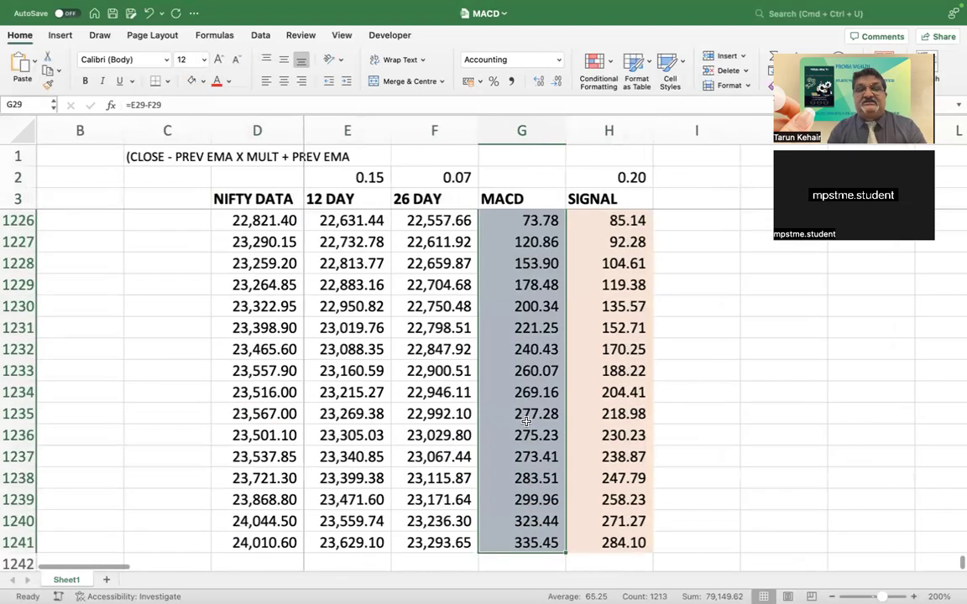
pyautogui.click(59, 36)
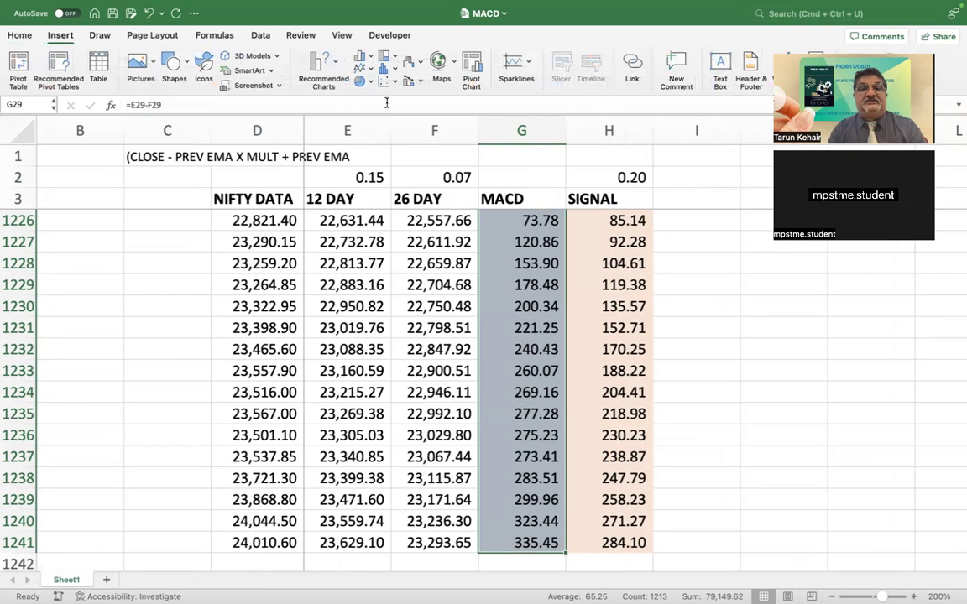
pyautogui.click(322, 82)
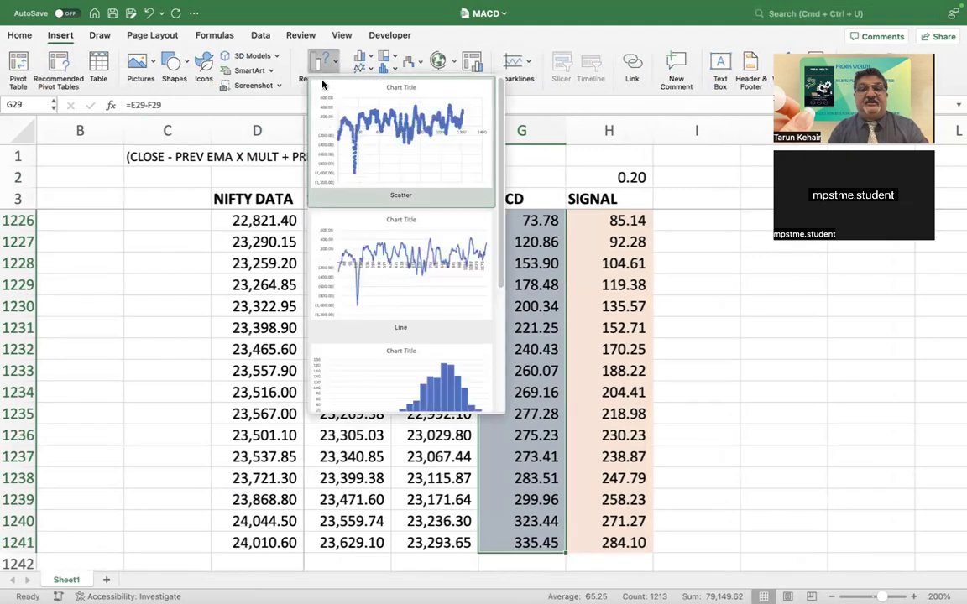
pyautogui.click(382, 274)
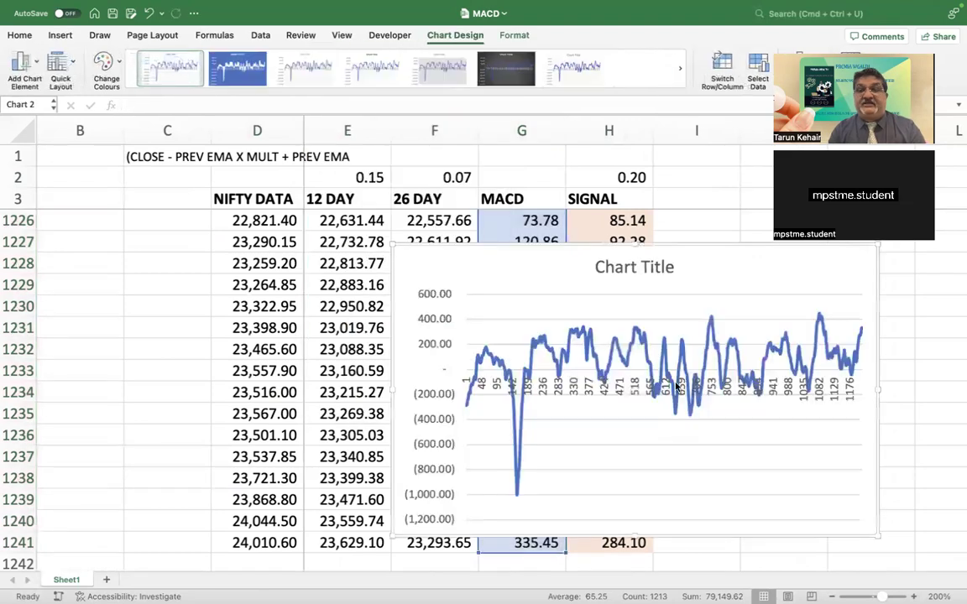
# Move the new MACD chart clear of the data columns and delete the older two-line chart farther along the sheet
pyautogui.moveTo(518, 267); pyautogui.dragTo(466, 339)
pyautogui.hscroll(-3, 698, 399)
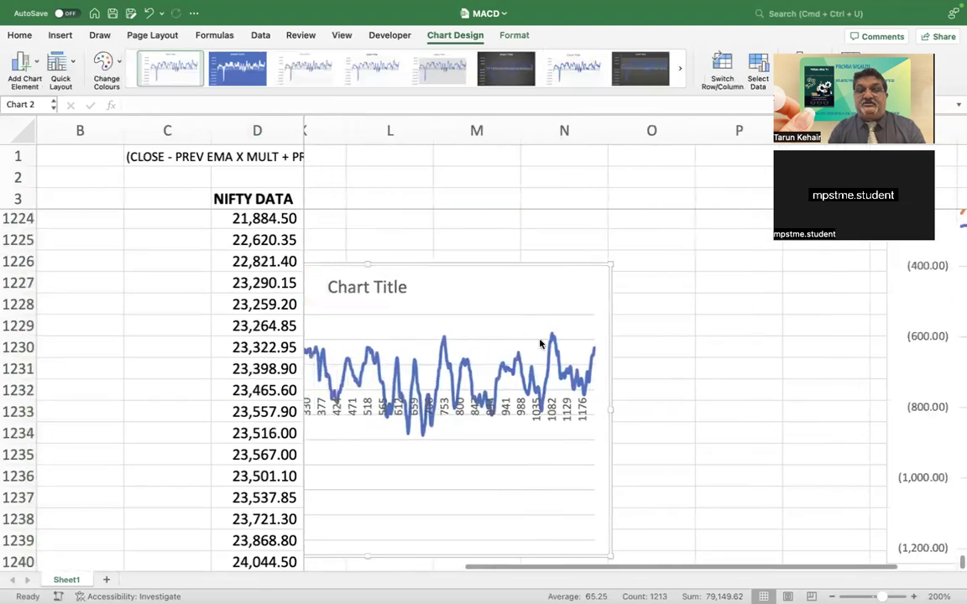
pyautogui.hscroll(-3, 541, 341)
pyautogui.hscroll(4, 869, 423)
pyautogui.scroll(8, 870, 423)
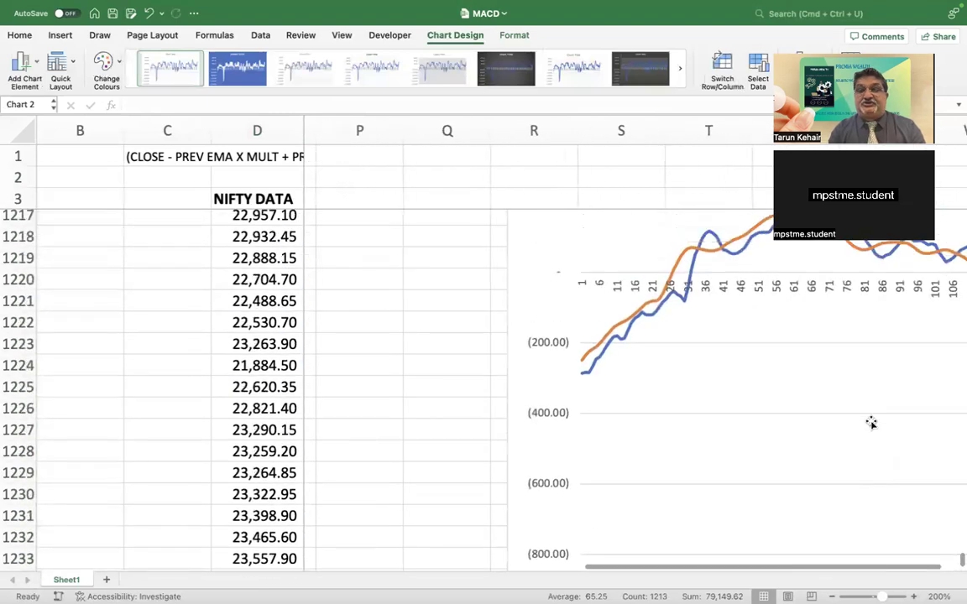
pyautogui.press('Delete')
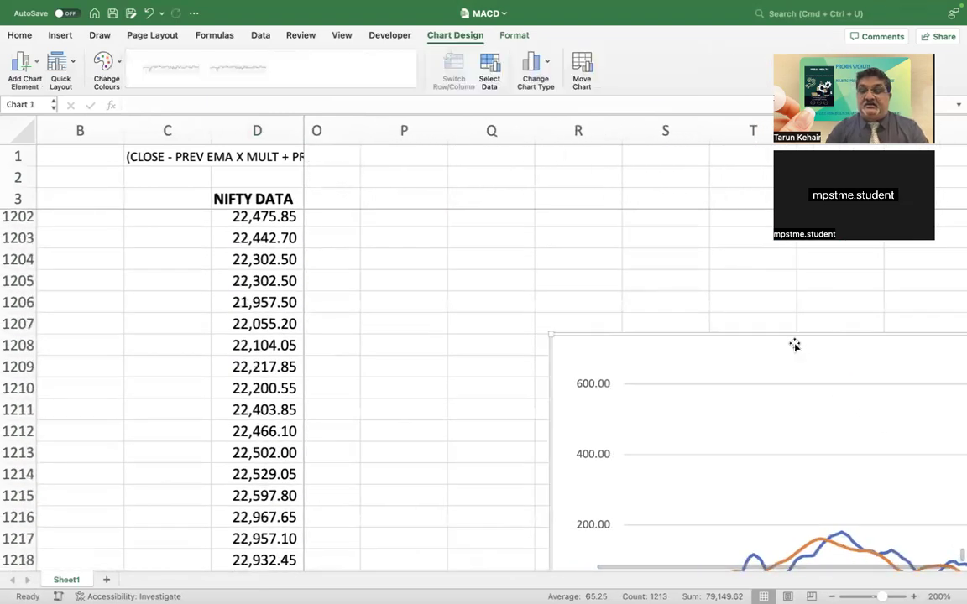
# Widen the MACD line chart so that it extends to about column AQ
pyautogui.hscroll(-6, 706, 424)
pyautogui.scroll(-5, 706, 425)
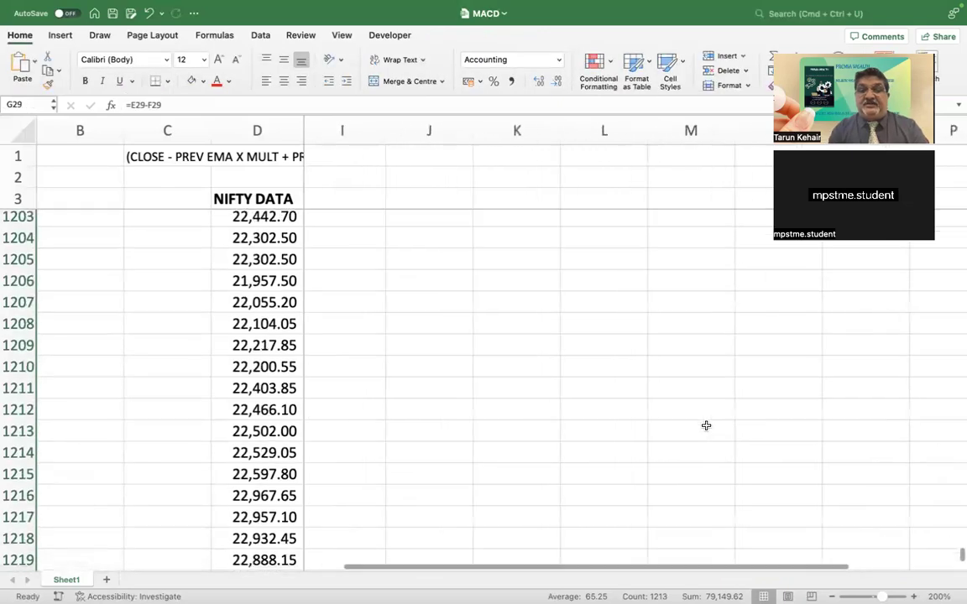
pyautogui.hscroll(1, 706, 425)
pyautogui.scroll(-6, 706, 425)
pyautogui.hscroll(-1, 710, 403)
pyautogui.scroll(2, 713, 378)
pyautogui.hscroll(2, 722, 345)
pyautogui.scroll(-1, 722, 346)
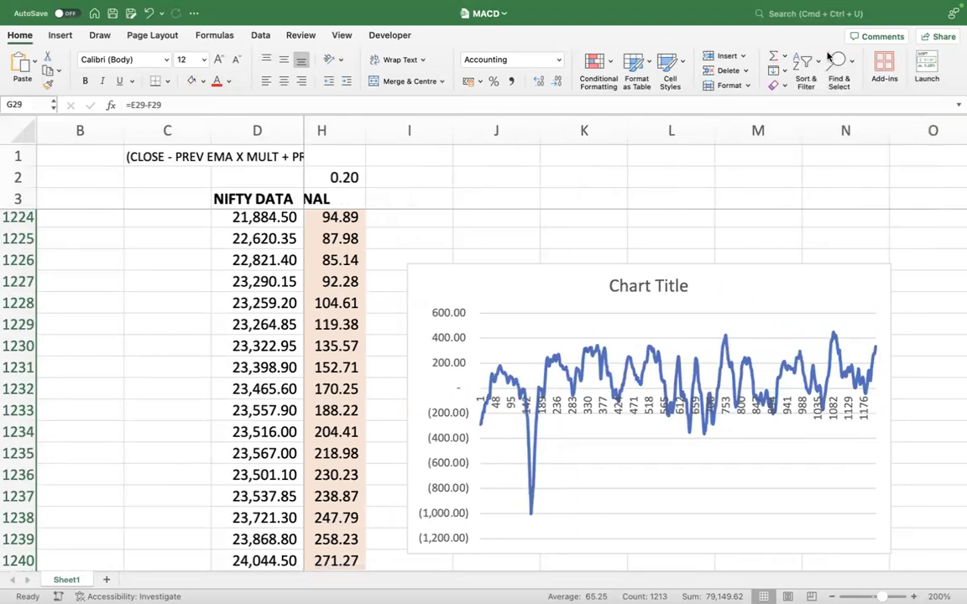
pyautogui.click(734, 288)
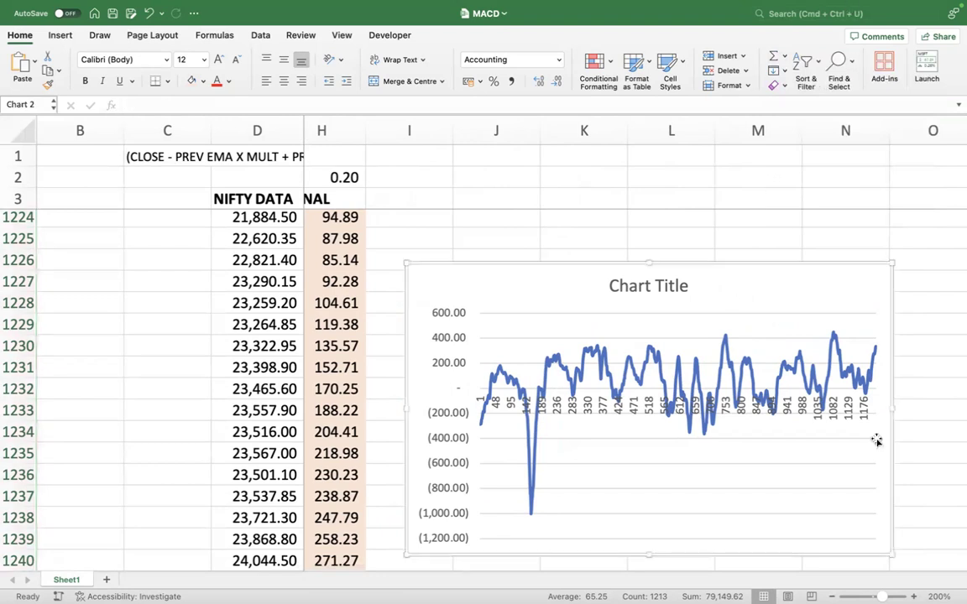
pyautogui.moveTo(896, 405); pyautogui.dragTo(953, 405)
# Try to make the MACD chart taller by stretching its upper edge into the frozen header rows, and undo the change
pyautogui.hscroll(-5, 768, 409)
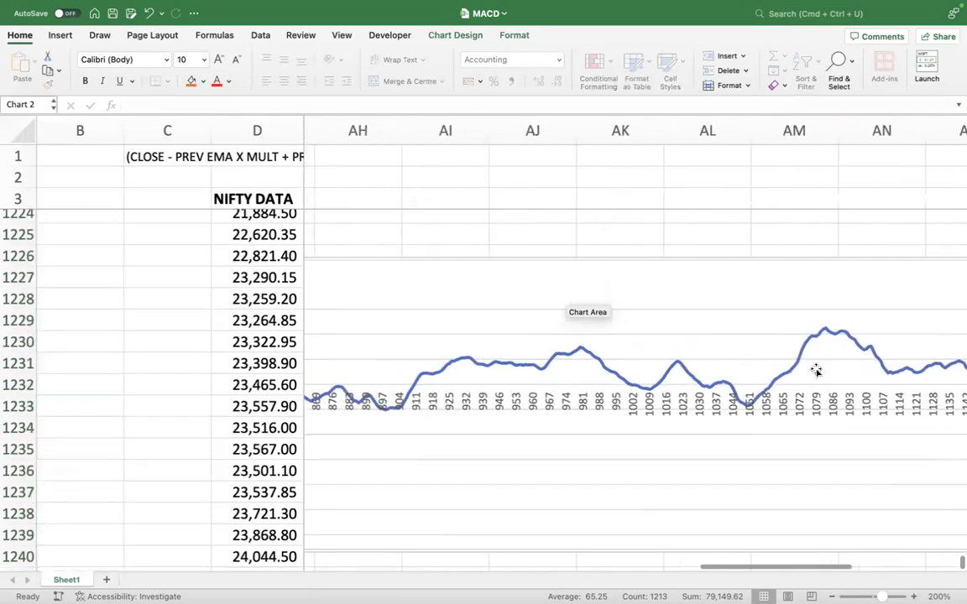
pyautogui.scroll(2, 827, 380)
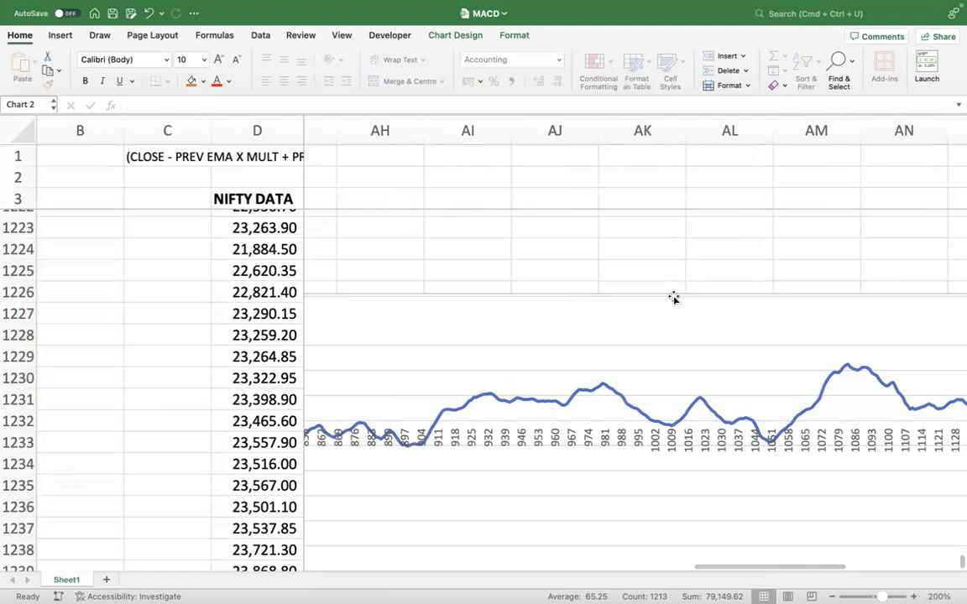
pyautogui.hscroll(-1, 849, 323)
pyautogui.hscroll(-10, 850, 322)
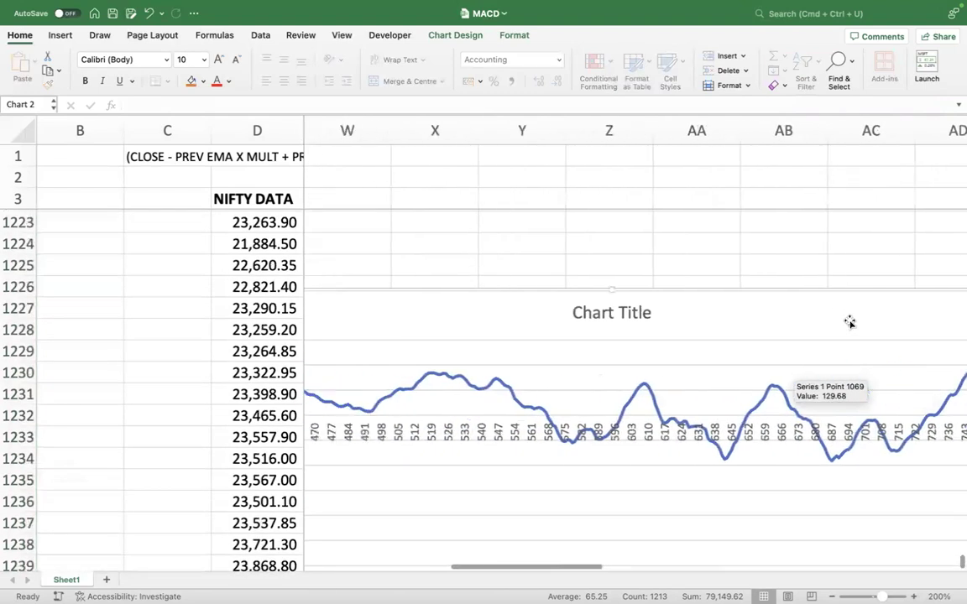
pyautogui.moveTo(812, 287); pyautogui.dragTo(797, 148)
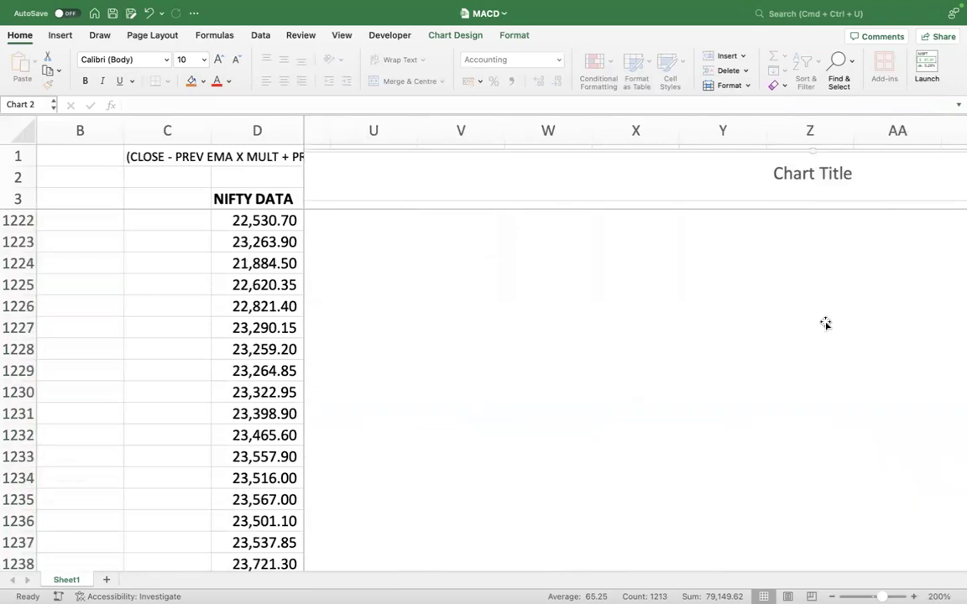
pyautogui.scroll(9, 825, 324)
pyautogui.scroll(6, 825, 324)
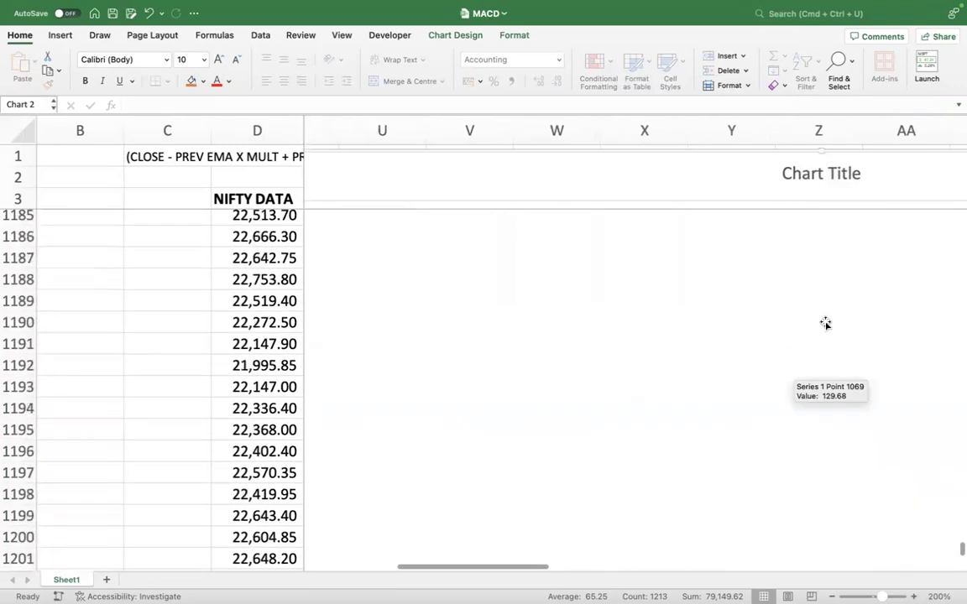
pyautogui.press('super+z')
# Make the MACD chart taller by raising its upper edge to row 1216
pyautogui.scroll(4, 785, 287)
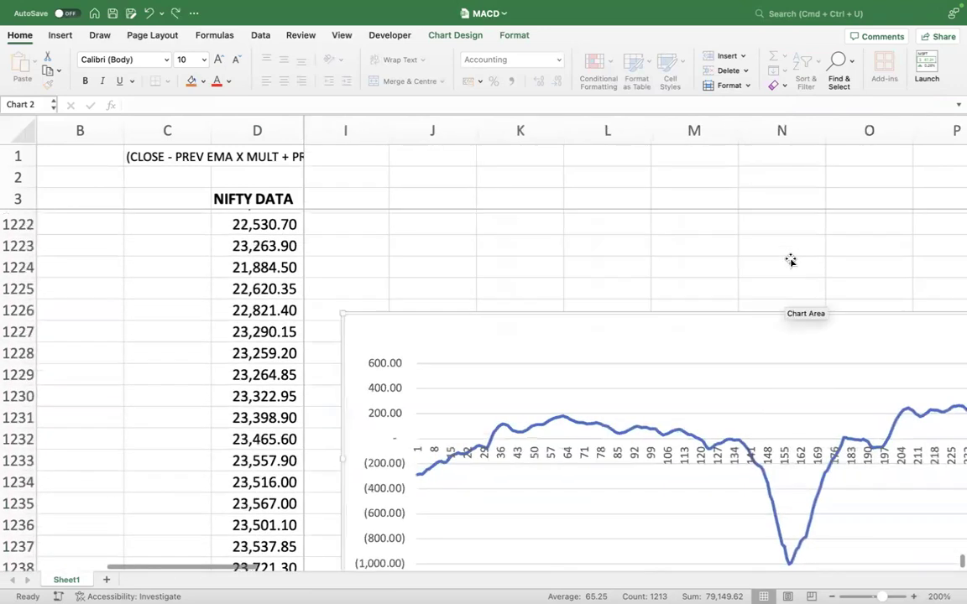
pyautogui.hscroll(4, 782, 480)
pyautogui.hscroll(-6, 782, 480)
pyautogui.hscroll(7, 782, 480)
pyautogui.hscroll(8, 782, 480)
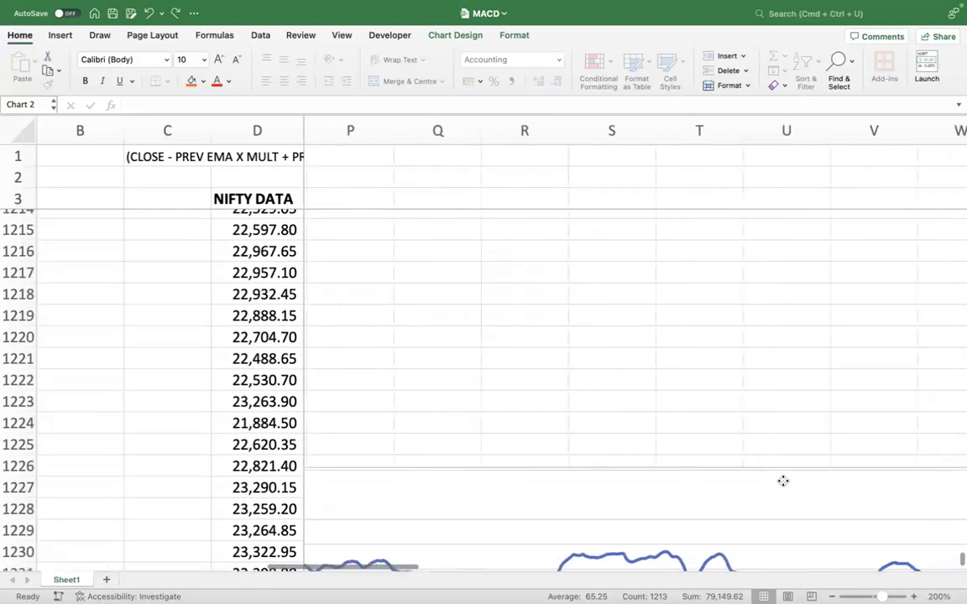
pyautogui.moveTo(702, 470); pyautogui.dragTo(691, 239)
# Examine the MACD line along the full length of the enlarged chart, especially its movement around the zero line
pyautogui.scroll(-2, 718, 359)
pyautogui.hscroll(-2, 720, 359)
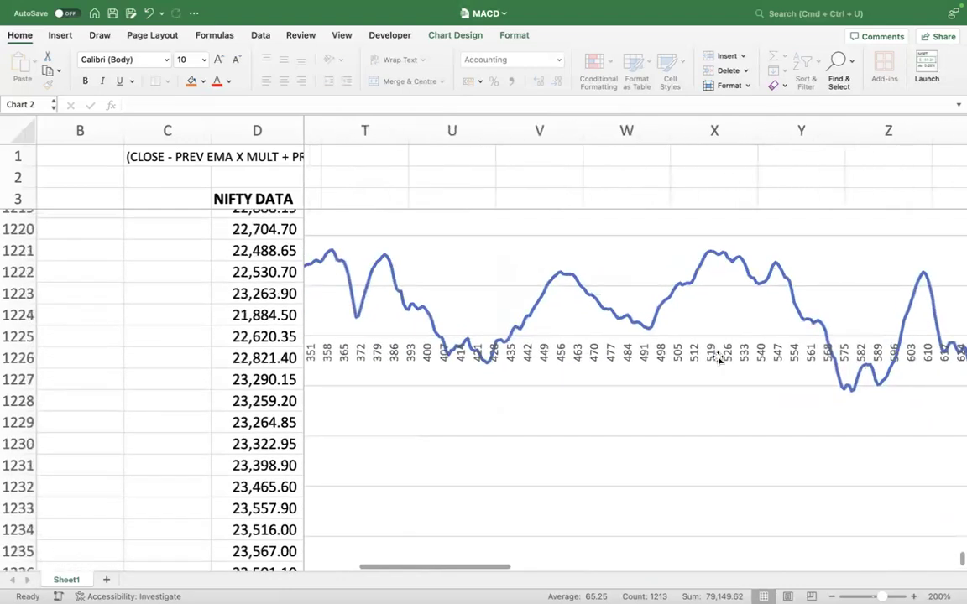
pyautogui.hscroll(-8, 718, 359)
pyautogui.scroll(2, 718, 358)
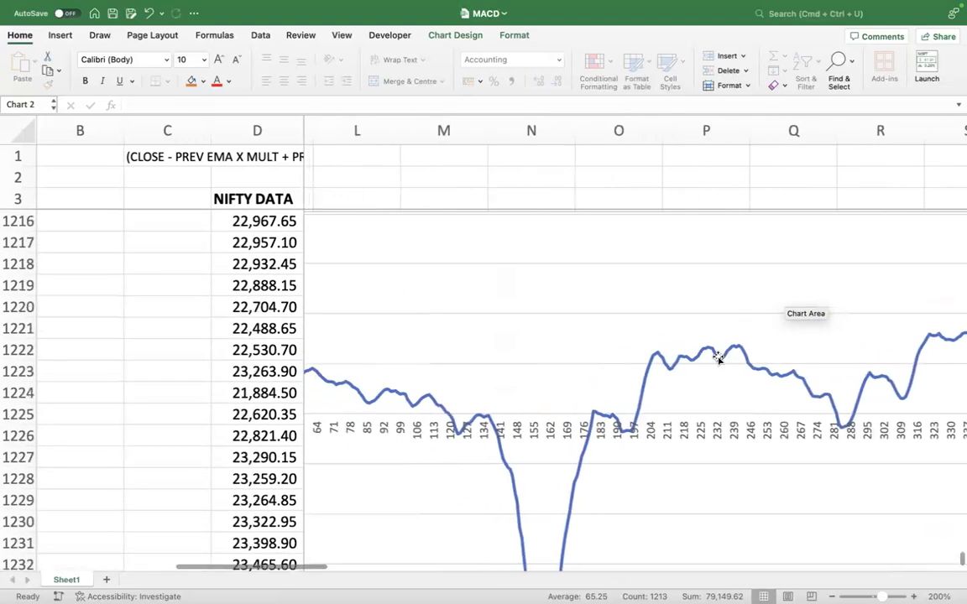
pyautogui.hscroll(-1, 718, 358)
pyautogui.hscroll(-3, 717, 359)
pyautogui.hscroll(2, 718, 359)
pyautogui.hscroll(-2, 718, 359)
pyautogui.scroll(-1, 717, 359)
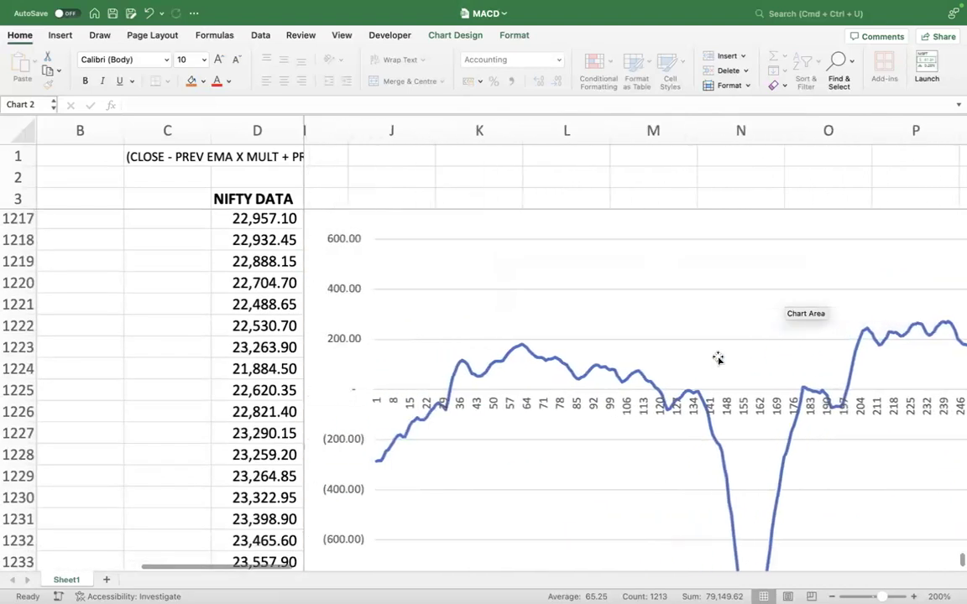
pyautogui.hscroll(4, 718, 358)
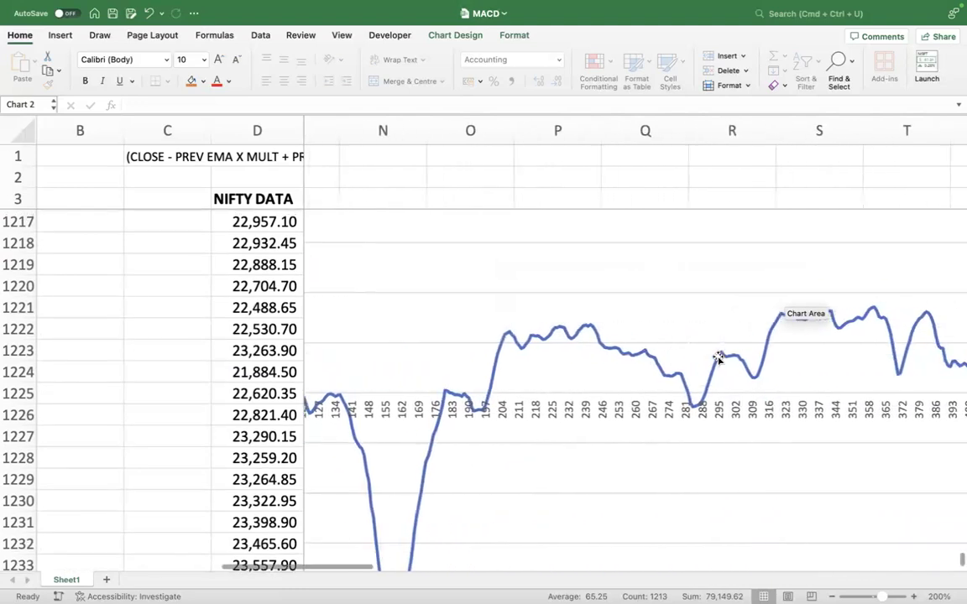
pyautogui.hscroll(5, 717, 358)
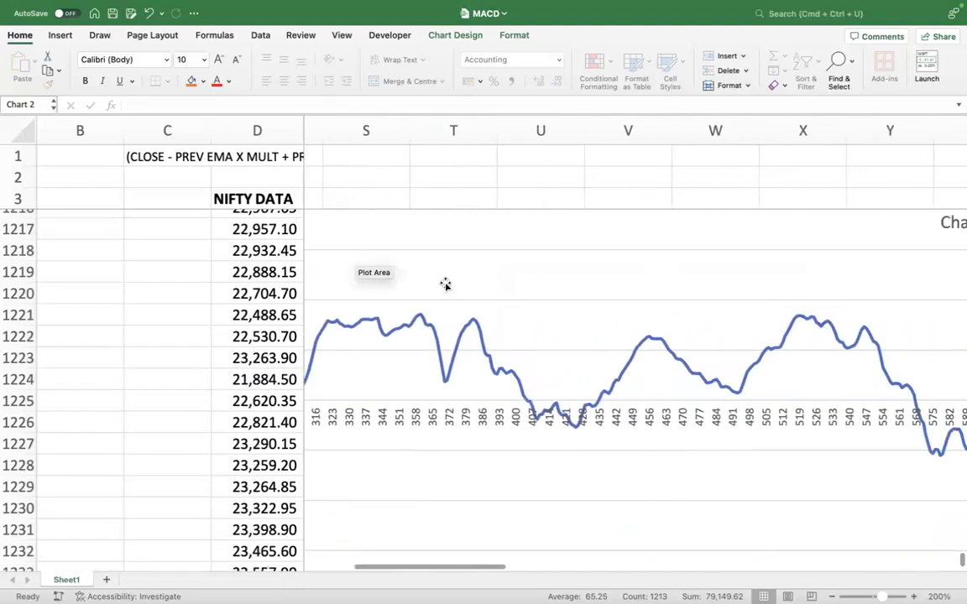
pyautogui.hscroll(5, 581, 314)
pyautogui.hscroll(12, 647, 392)
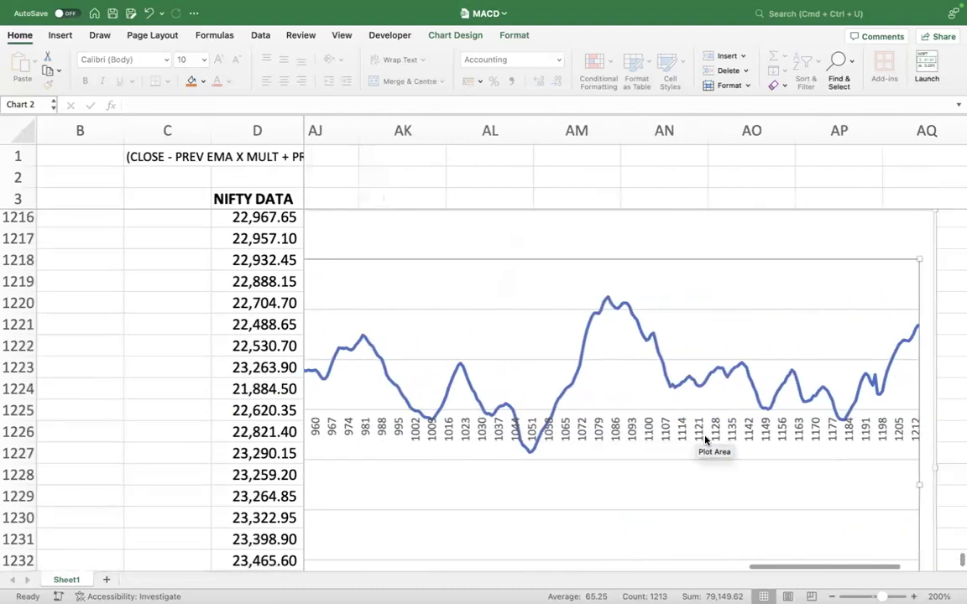
pyautogui.hscroll(5, 705, 438)
pyautogui.hscroll(3, 705, 438)
pyautogui.hscroll(-8, 705, 442)
pyautogui.scroll(2, 706, 443)
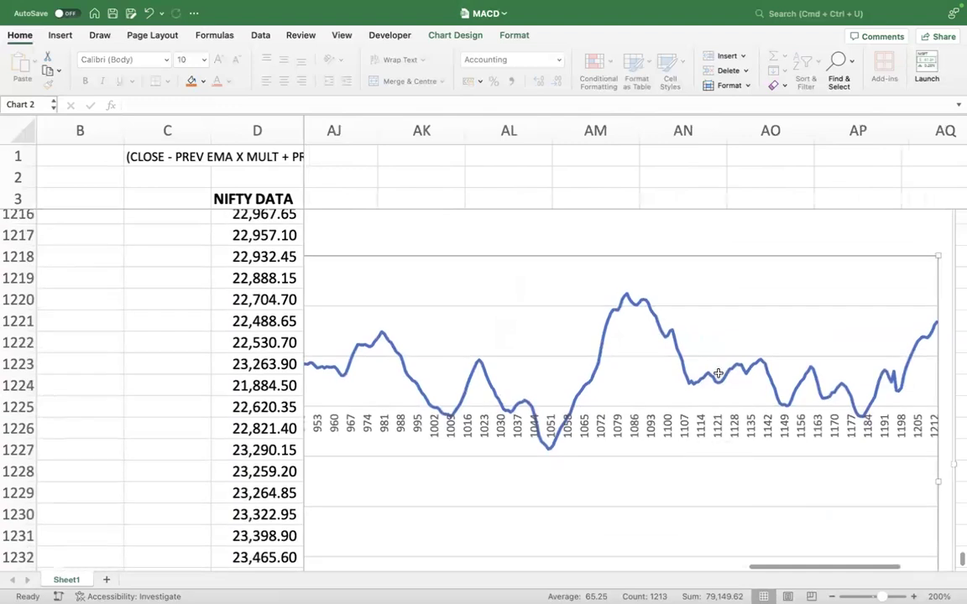
# Open the line chart's data source settings and name its existing series MACD
pyautogui.rightClick(744, 308)
pyautogui.click(765, 367)
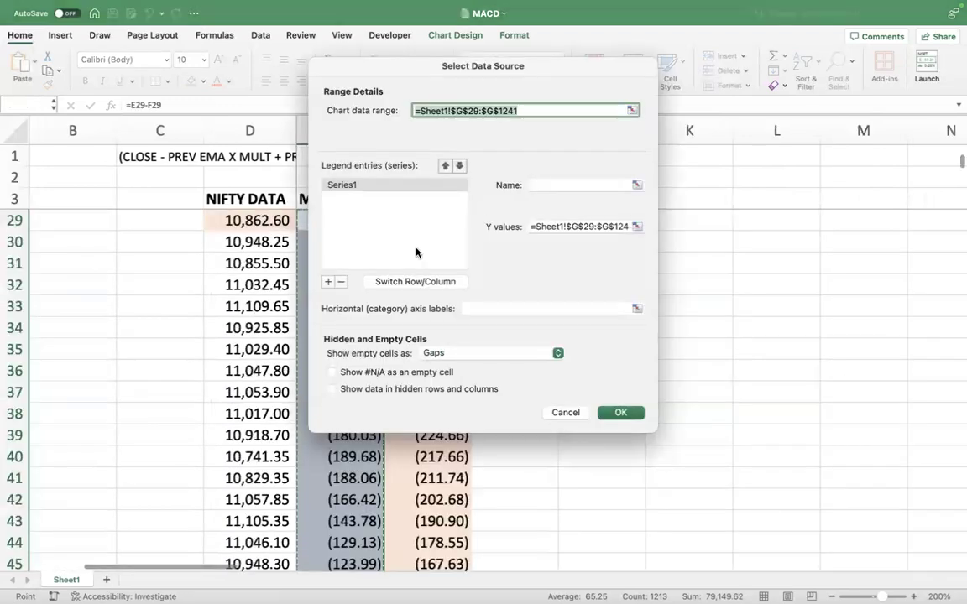
pyautogui.click(412, 187)
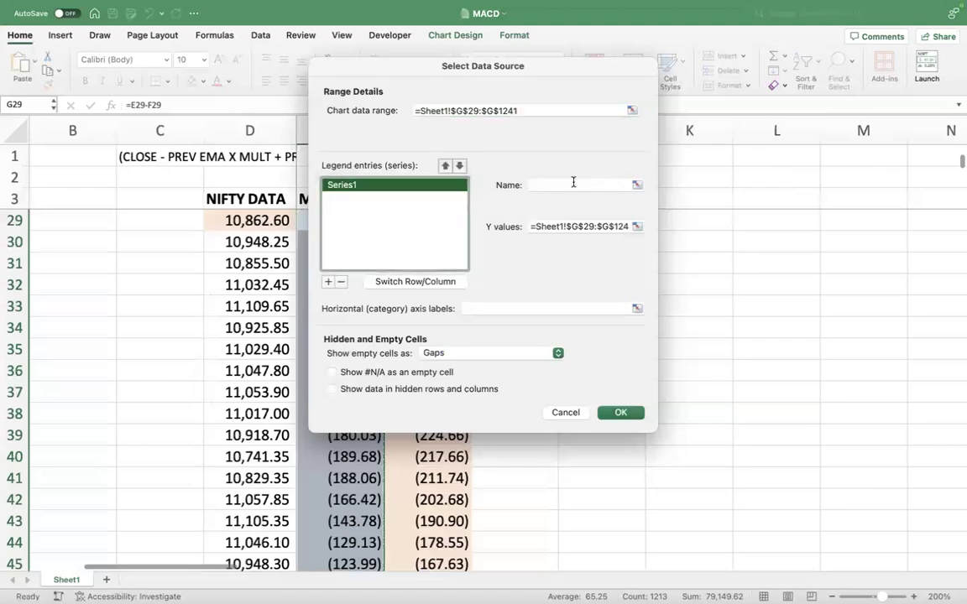
pyautogui.click(573, 184)
pyautogui.write('MACD')
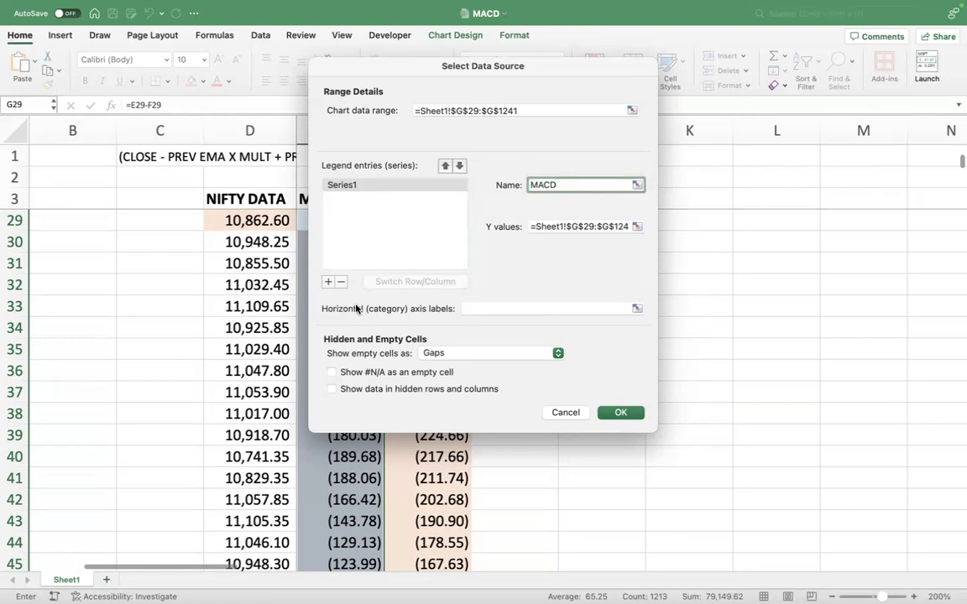
# Add a second series named SIGNAL to the chart, using H37:H1241 as its Y values, and apply the changes
pyautogui.click(326, 283)
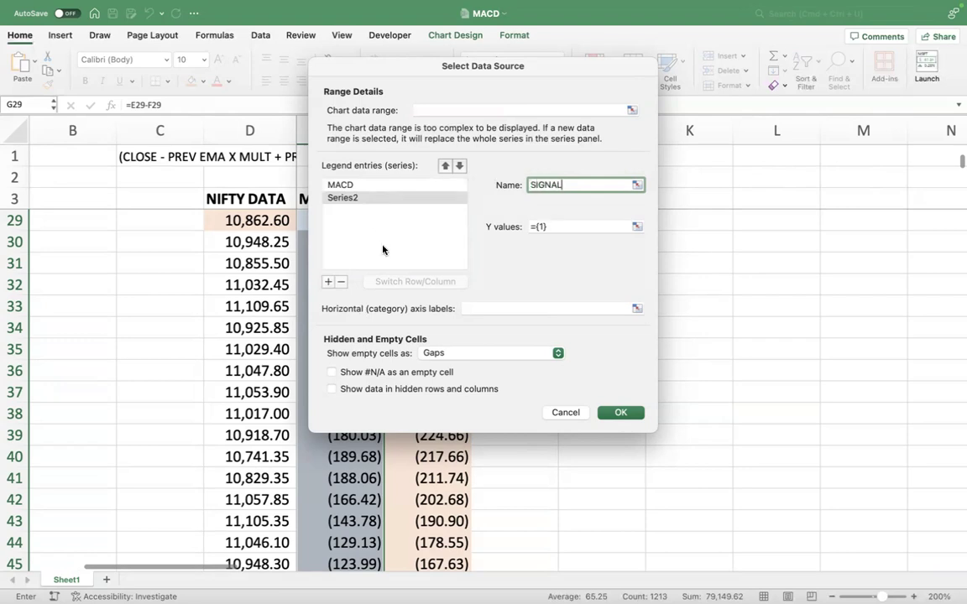
pyautogui.click(552, 229)
pyautogui.press('BackSpace')
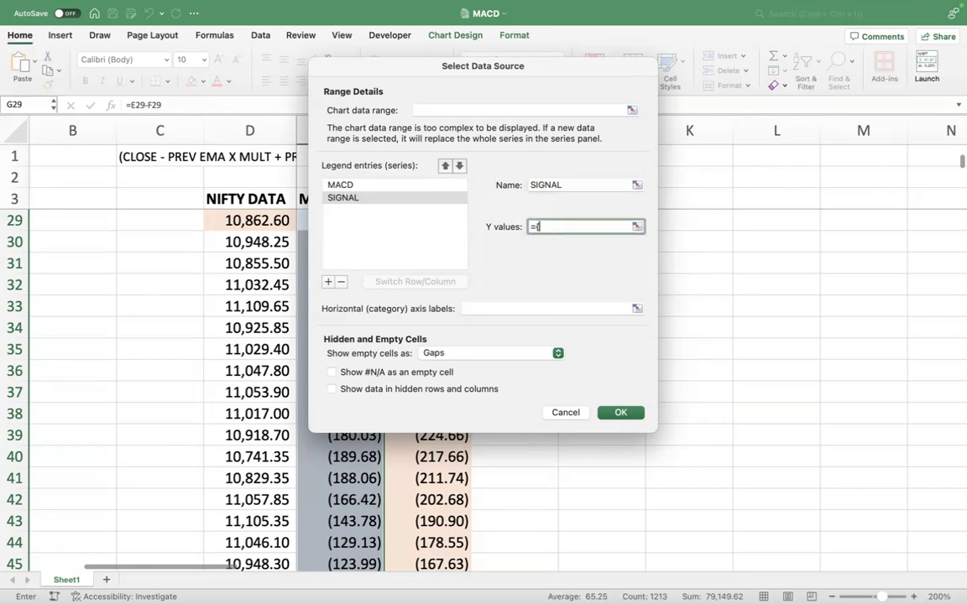
pyautogui.moveTo(571, 70); pyautogui.dragTo(797, 71)
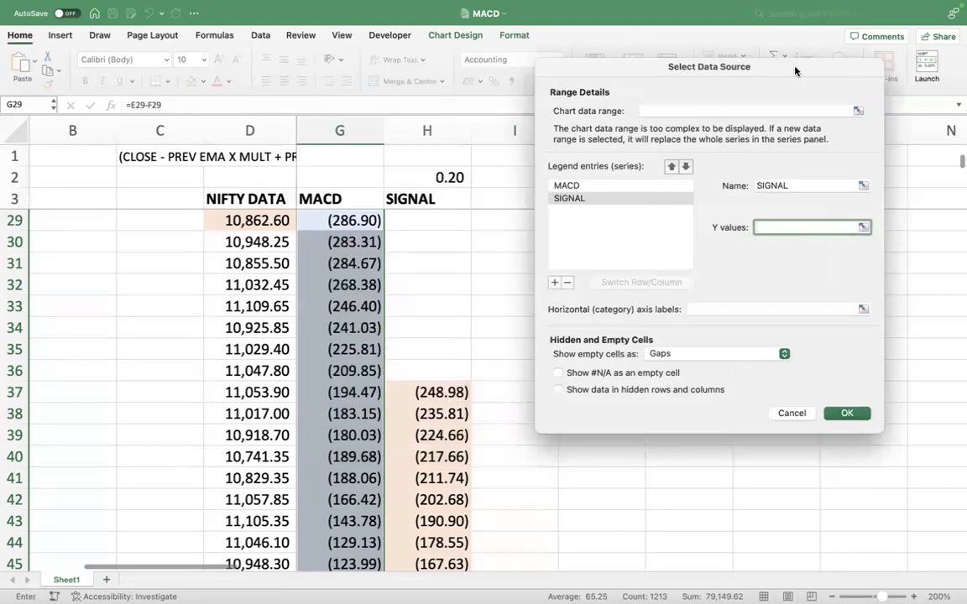
pyautogui.click(450, 391)
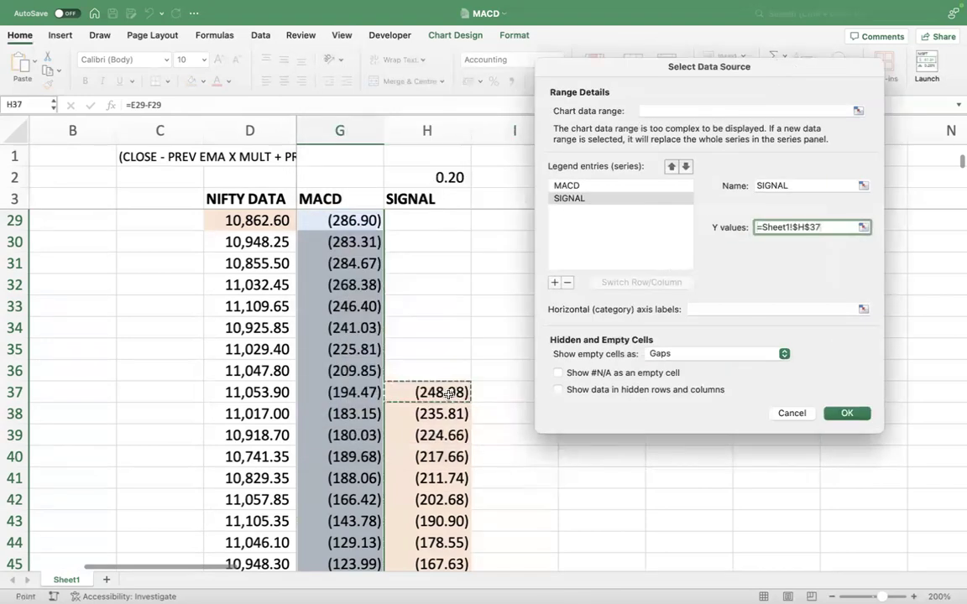
pyautogui.press('super+shift+Down')
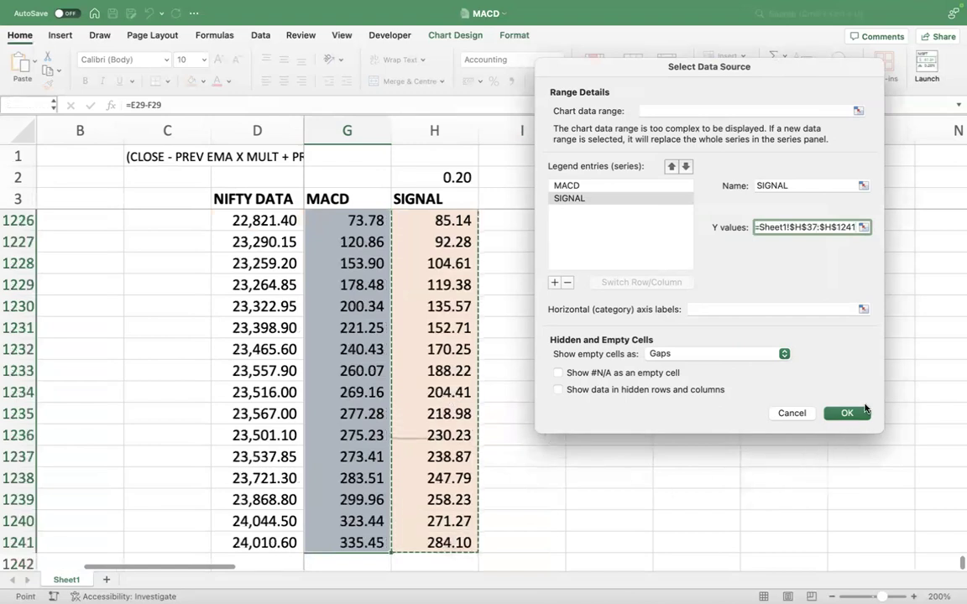
pyautogui.press('Return')
# Examine how the MACD and signal lines cross each other along the full length of the chart
pyautogui.scroll(5, 745, 374)
pyautogui.hscroll(2, 745, 374)
pyautogui.scroll(-5, 703, 394)
pyautogui.hscroll(2, 704, 394)
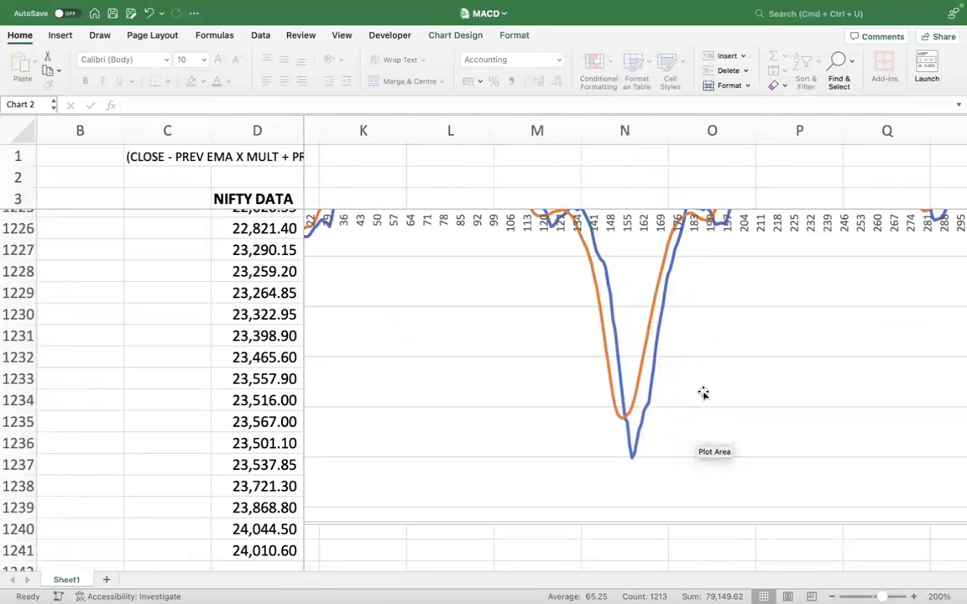
pyautogui.scroll(3, 703, 393)
pyautogui.hscroll(-1, 704, 394)
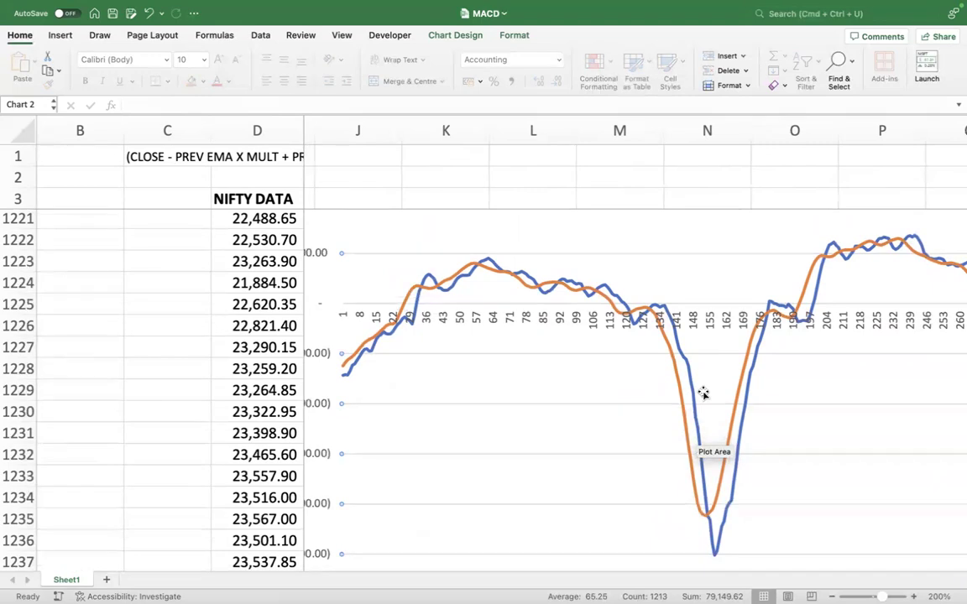
pyautogui.scroll(-1, 743, 475)
pyautogui.hscroll(4, 743, 475)
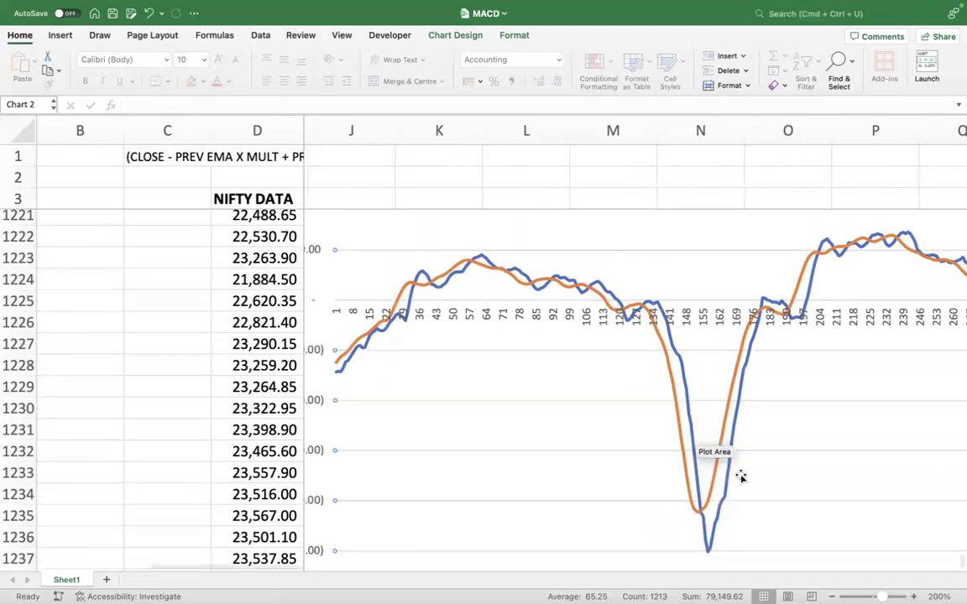
pyautogui.scroll(4, 741, 475)
pyautogui.scroll(-4, 742, 479)
pyautogui.hscroll(1, 741, 478)
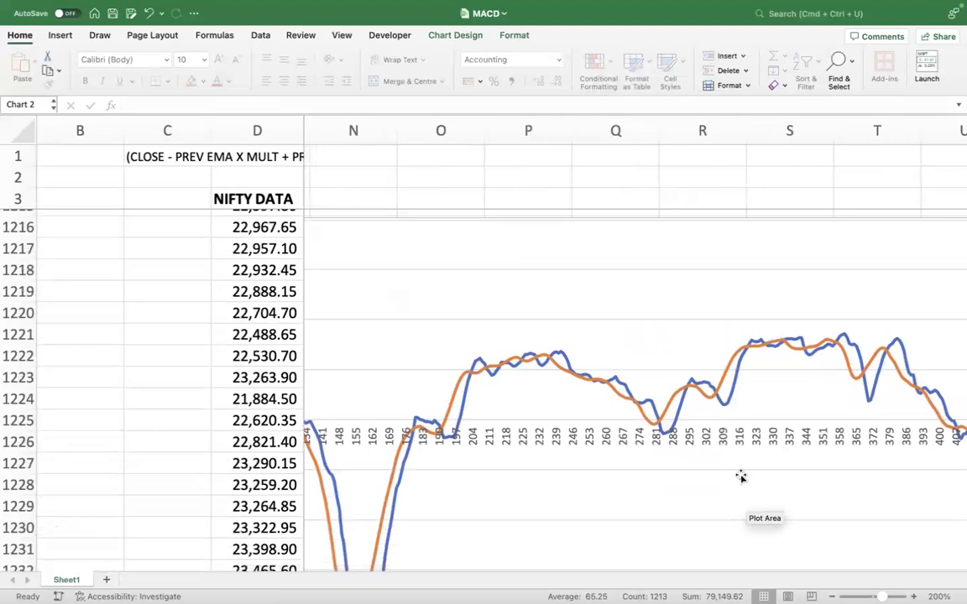
pyautogui.hscroll(9, 741, 475)
pyautogui.scroll(-1, 742, 476)
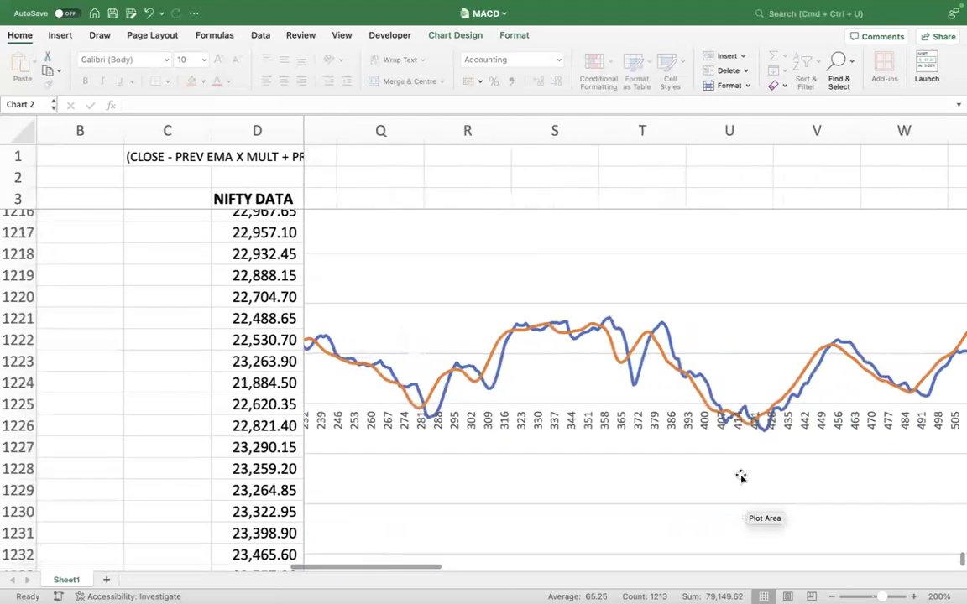
pyautogui.hscroll(14, 741, 476)
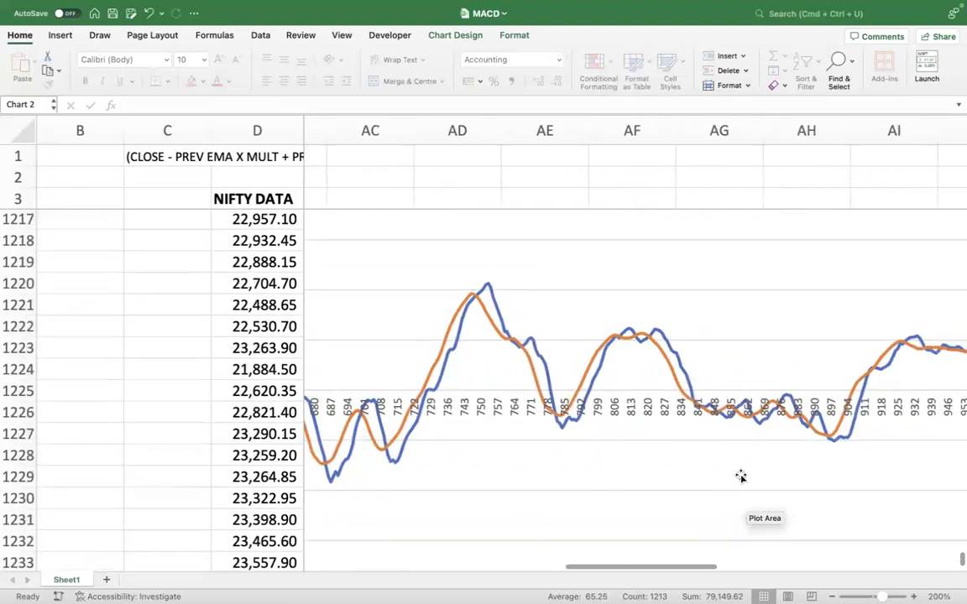
pyautogui.scroll(1, 741, 476)
pyautogui.hscroll(2, 741, 476)
pyautogui.scroll(-1, 741, 476)
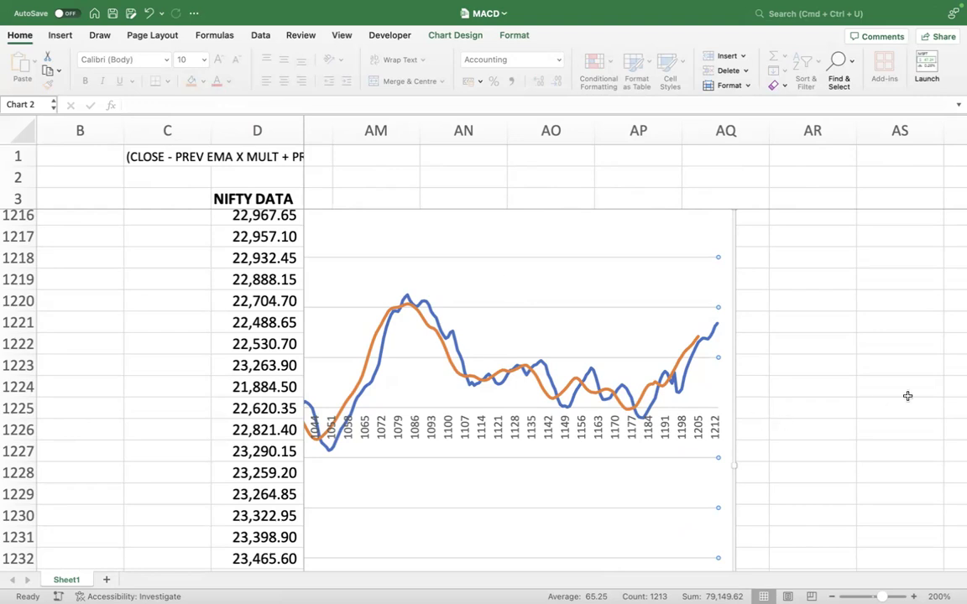
# Shift the chart's starting edge from column I into column J so that column I is free
pyautogui.hscroll(-10, 907, 396)
pyautogui.hscroll(-15, 804, 430)
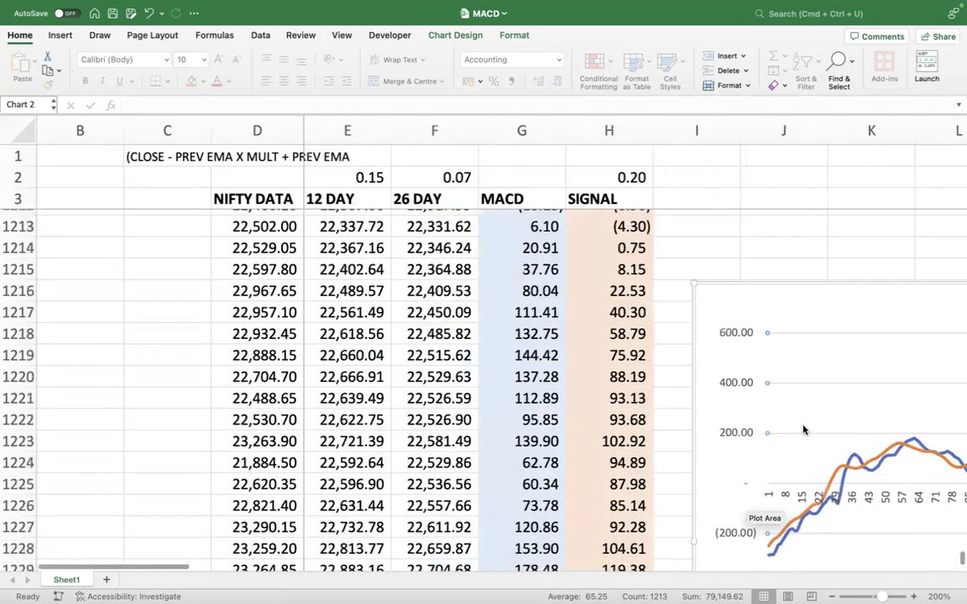
pyautogui.hscroll(1, 803, 430)
pyautogui.moveTo(689, 289); pyautogui.dragTo(791, 268)
# Enter the heading HISTOGRAM in cell I3, beside the SIGNAL heading
pyautogui.scroll(5, 695, 262)
pyautogui.scroll(20, 686, 312)
pyautogui.hscroll(-1, 687, 312)
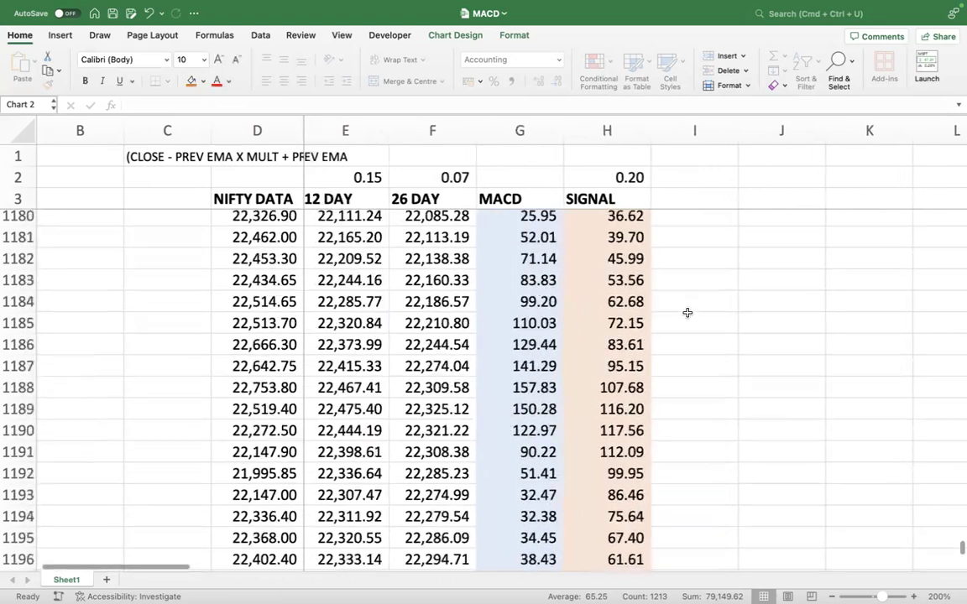
pyautogui.scroll(9, 687, 312)
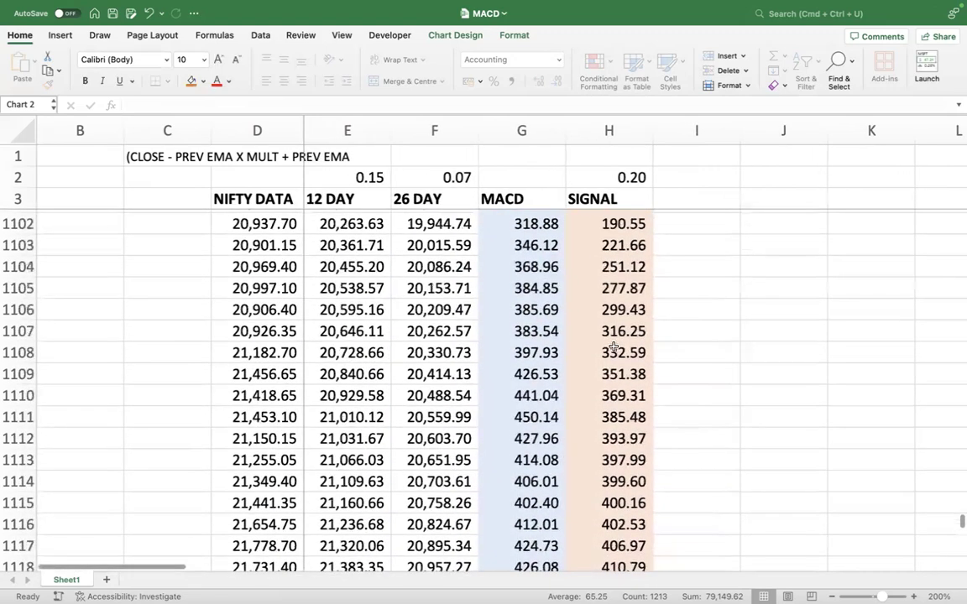
pyautogui.click(624, 335)
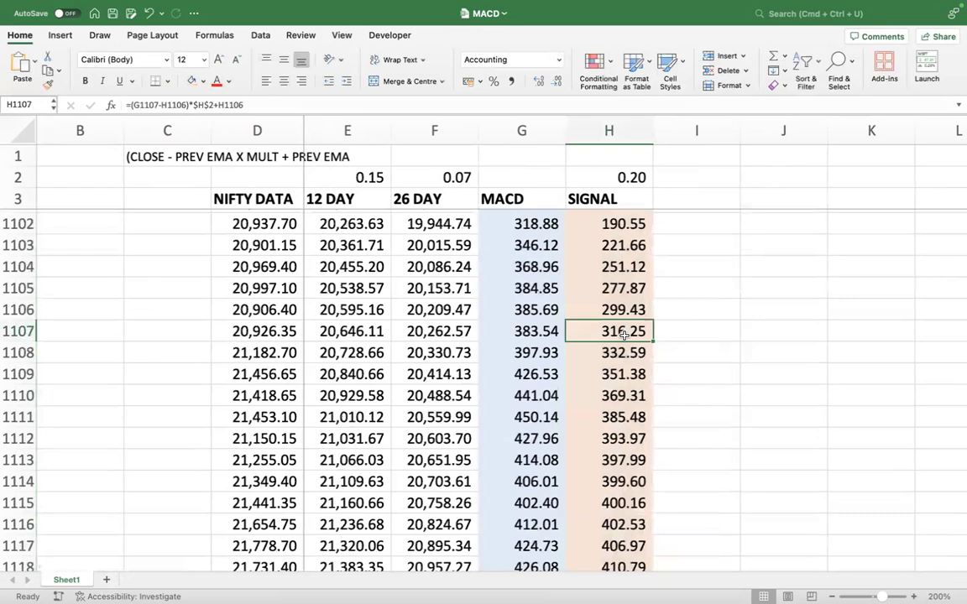
pyautogui.press('super+Up')
pyautogui.press('Up')
pyautogui.press('Up')
pyautogui.press('Down')
pyautogui.press('Down')
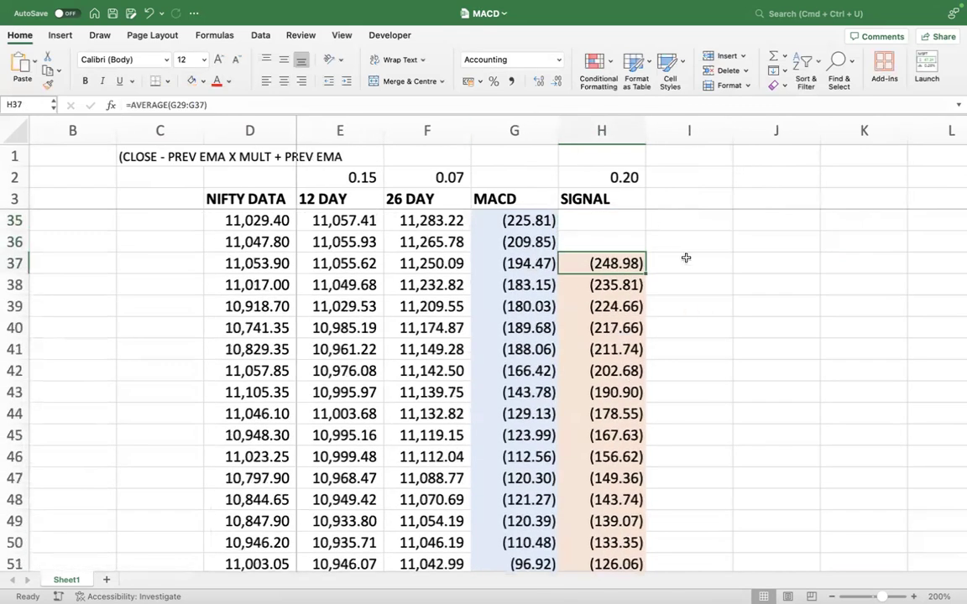
pyautogui.click(683, 201)
pyautogui.write('HISTOGRAM')
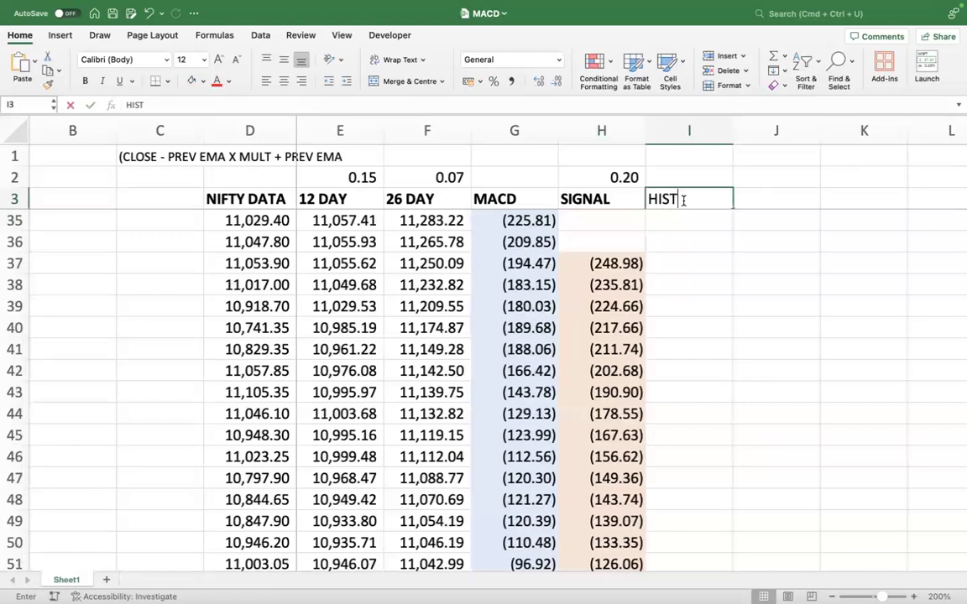
pyautogui.press('Return')
# Calculate the histogram in I37 as MACD minus signal with =G37-H37, and fill the formula down the rest of the data rows
pyautogui.press('Down')
pyautogui.press('Down')
pyautogui.press('Left')
pyautogui.press('Left')
pyautogui.press('Left')
pyautogui.press('Left')
pyautogui.hotkey('ctrl', 'Down')
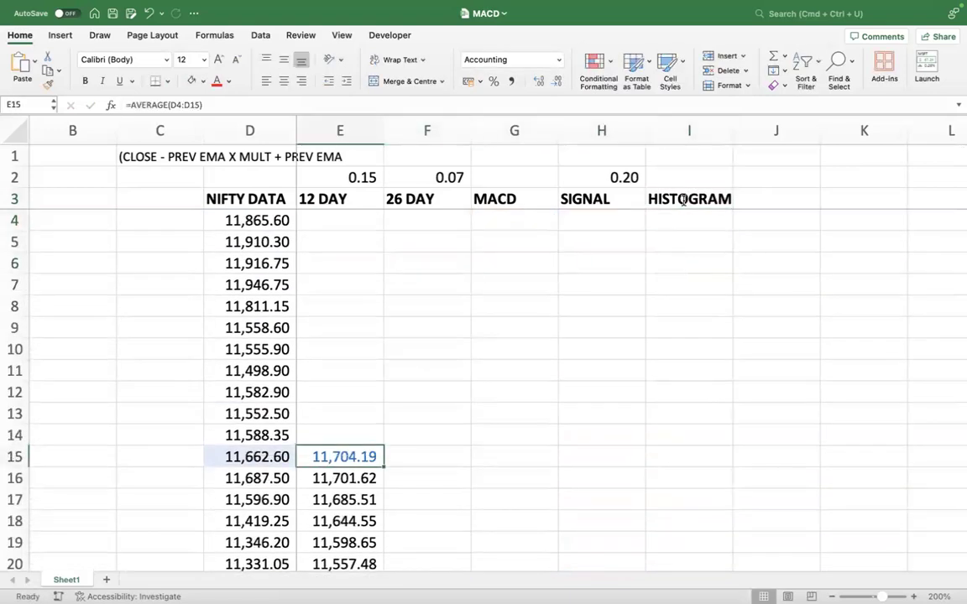
pyautogui.hotkey('ctrl', 'Down')
pyautogui.hotkey('ctrl', 'Down')
pyautogui.hotkey('ctrl', 'Up')
pyautogui.press('Up')
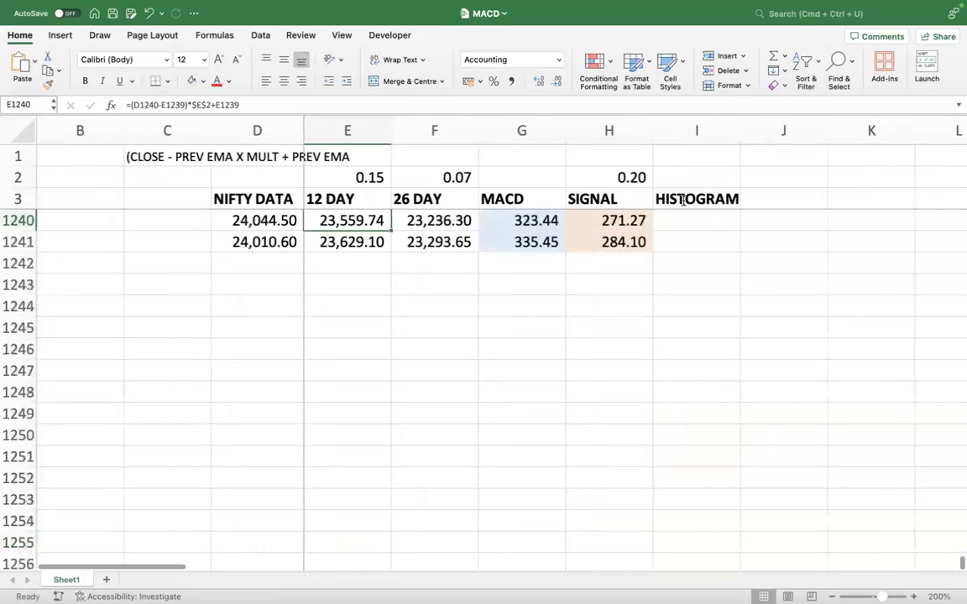
pyautogui.hotkey('ctrl', 'Up')
pyautogui.press('Down')
pyautogui.press('Down')
pyautogui.press('Down')
pyautogui.press('Down')
pyautogui.press('Down')
pyautogui.press('Down')
pyautogui.press('Down')
pyautogui.press('Down')
pyautogui.press('Down')
pyautogui.press('Down')
pyautogui.press('Down')
pyautogui.press('Down')
pyautogui.press('Down')
pyautogui.press('Down')
pyautogui.press('Down')
pyautogui.press('Down')
pyautogui.press('Down')
pyautogui.press('Down')
pyautogui.press('Down')
pyautogui.press('Down')
pyautogui.press('Down')
pyautogui.press('Down')
pyautogui.press('Down')
pyautogui.press('Down')
pyautogui.press('Down')
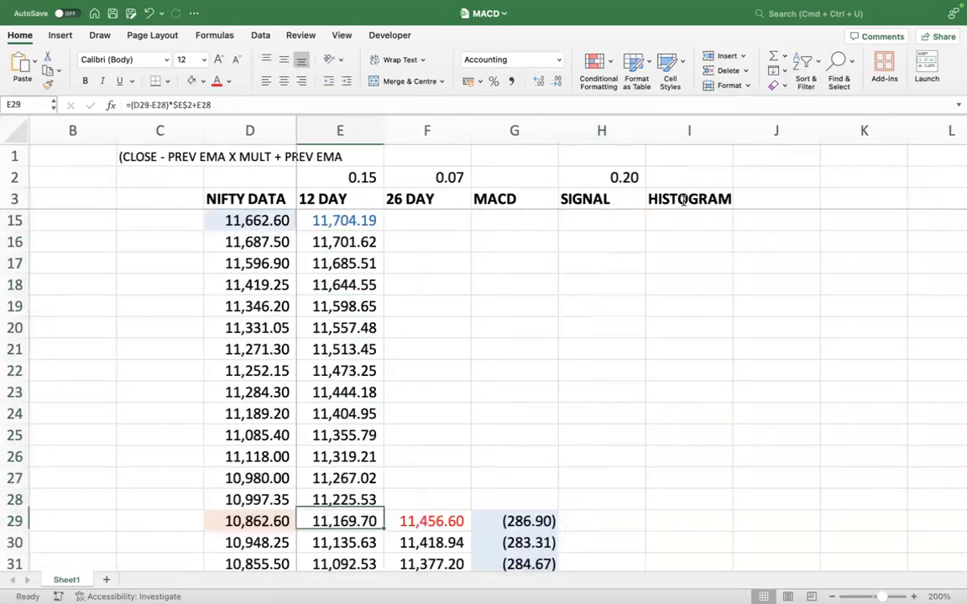
pyautogui.press('Right')
pyautogui.press('Right')
pyautogui.press('Right')
pyautogui.press('Right')
pyautogui.press('Right')
pyautogui.press('Up')
pyautogui.press('Left')
pyautogui.press('Up')
pyautogui.press('Up')
pyautogui.write('=')
pyautogui.press('Left')
pyautogui.press('Left')
pyautogui.write('-')
pyautogui.press('Left')
pyautogui.press('Return')
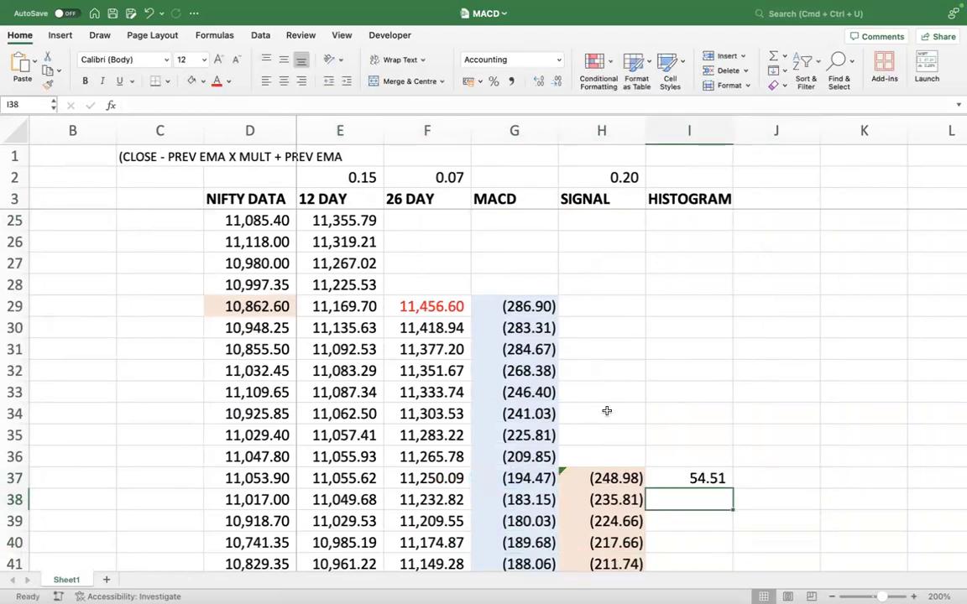
pyautogui.click(693, 479)
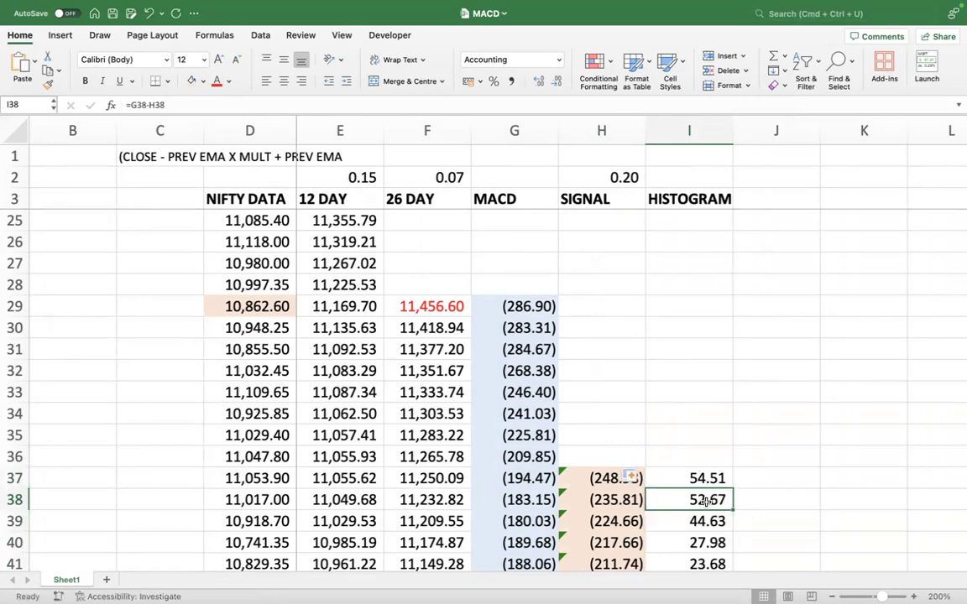
# Ignore the inconsistent formula error for the SIGNAL values from H37 down to the last data row
pyautogui.scroll(-4, 777, 480)
pyautogui.click(579, 298)
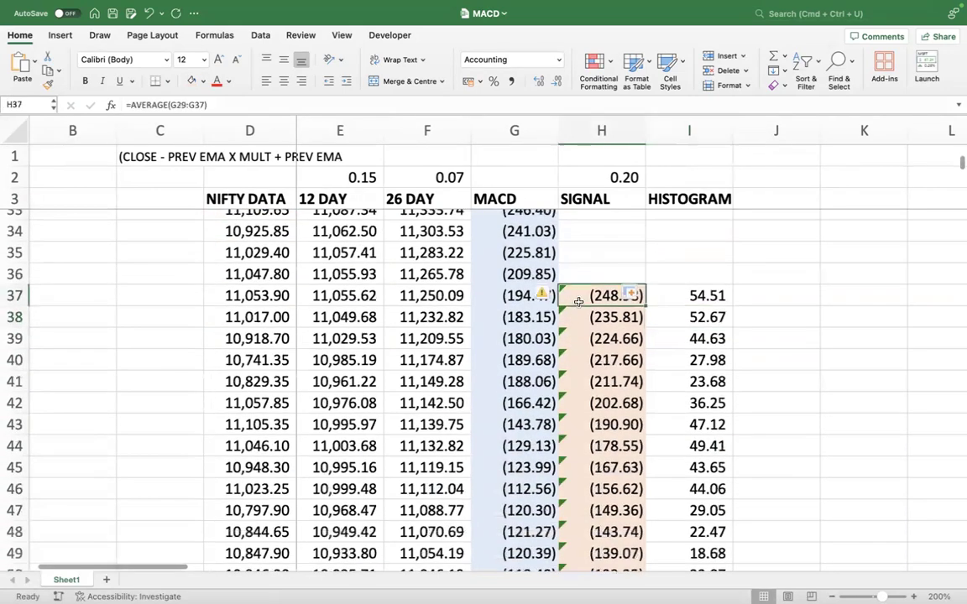
pyautogui.press('super+shift+Down')
pyautogui.scroll(15, 617, 356)
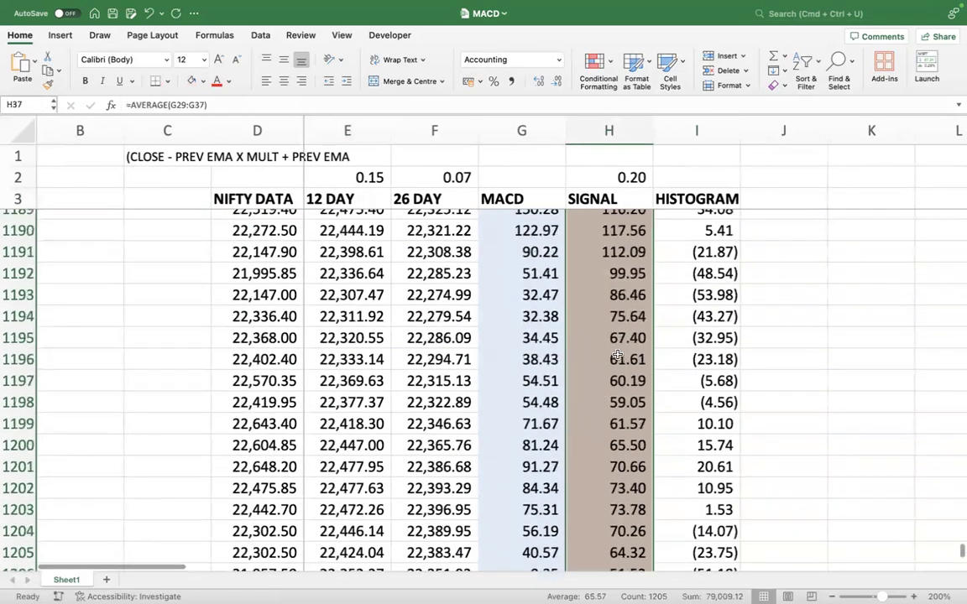
pyautogui.scroll(20, 617, 356)
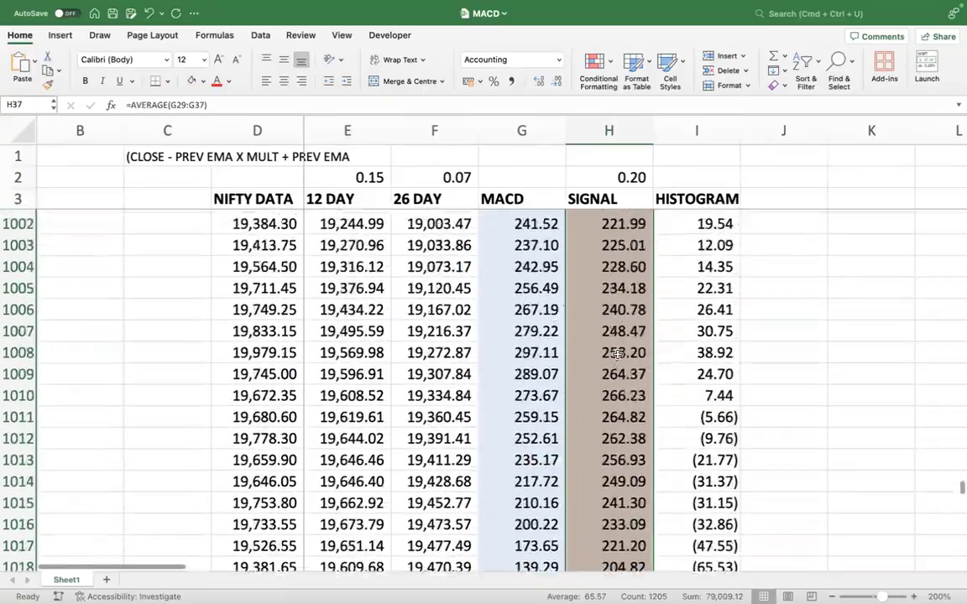
pyautogui.scroll(20, 617, 356)
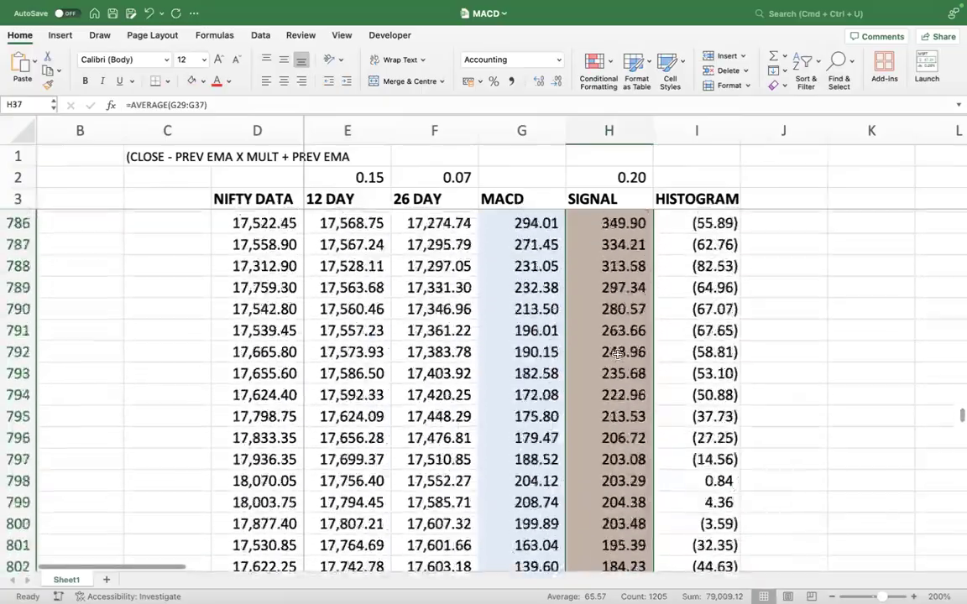
pyautogui.scroll(20, 617, 356)
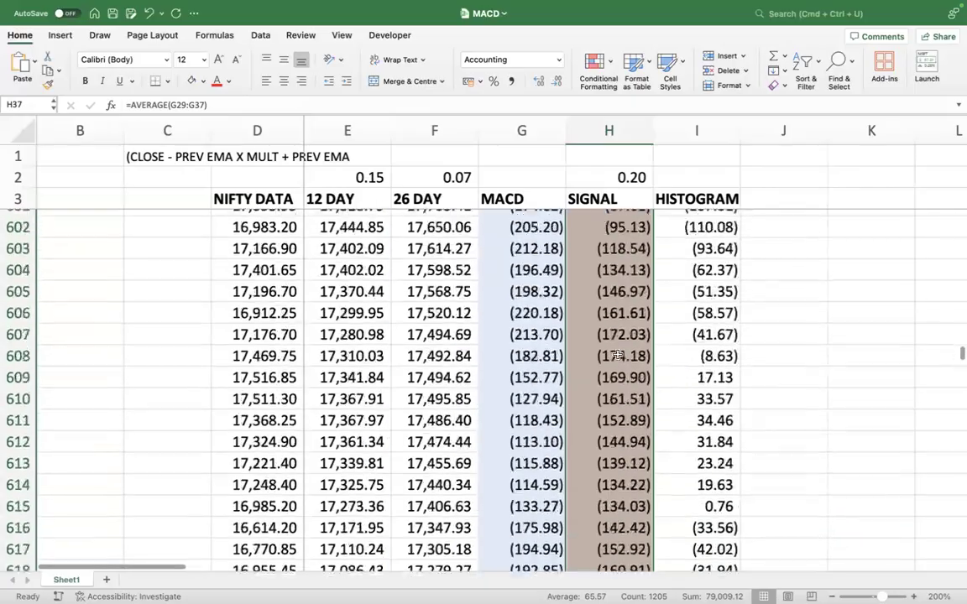
pyautogui.scroll(20, 617, 354)
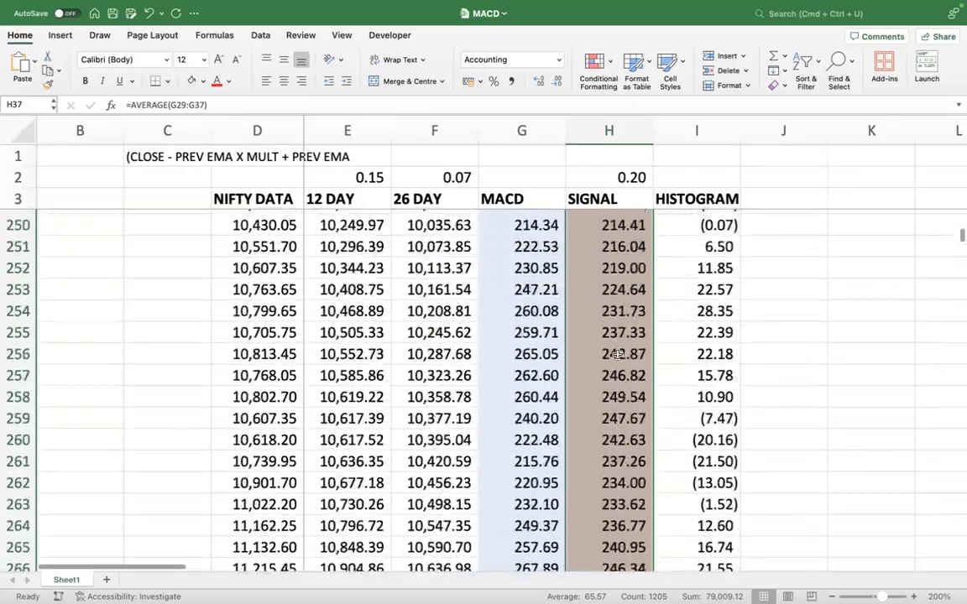
pyautogui.scroll(20, 617, 359)
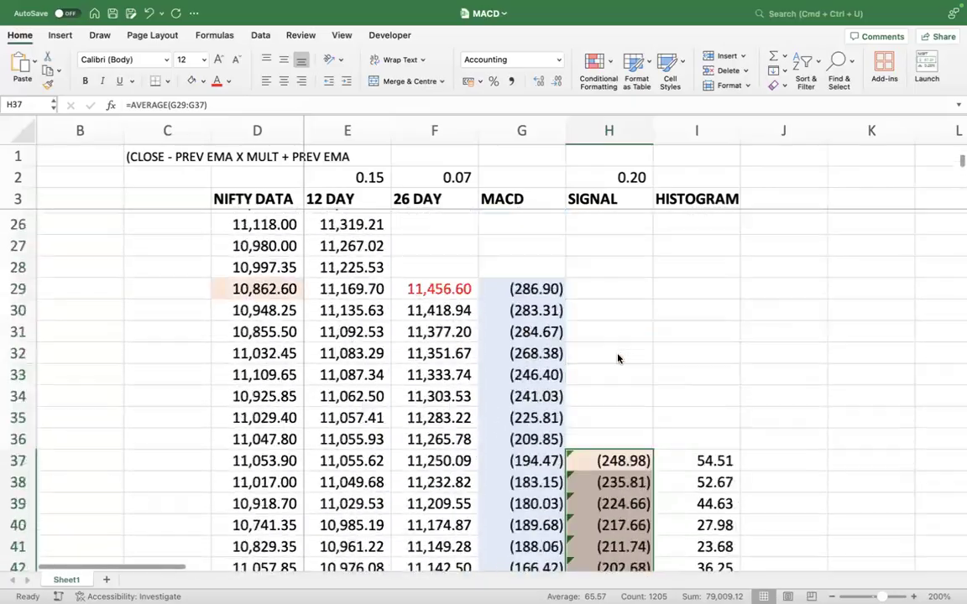
pyautogui.hscroll(-1, 621, 358)
pyautogui.scroll(-7, 621, 357)
pyautogui.scroll(4, 586, 459)
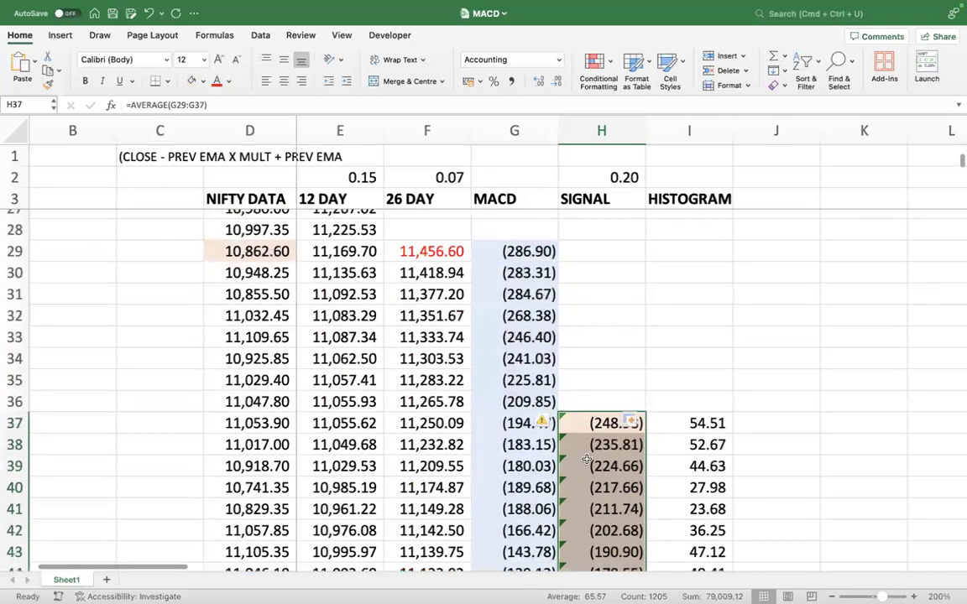
pyautogui.click(542, 423)
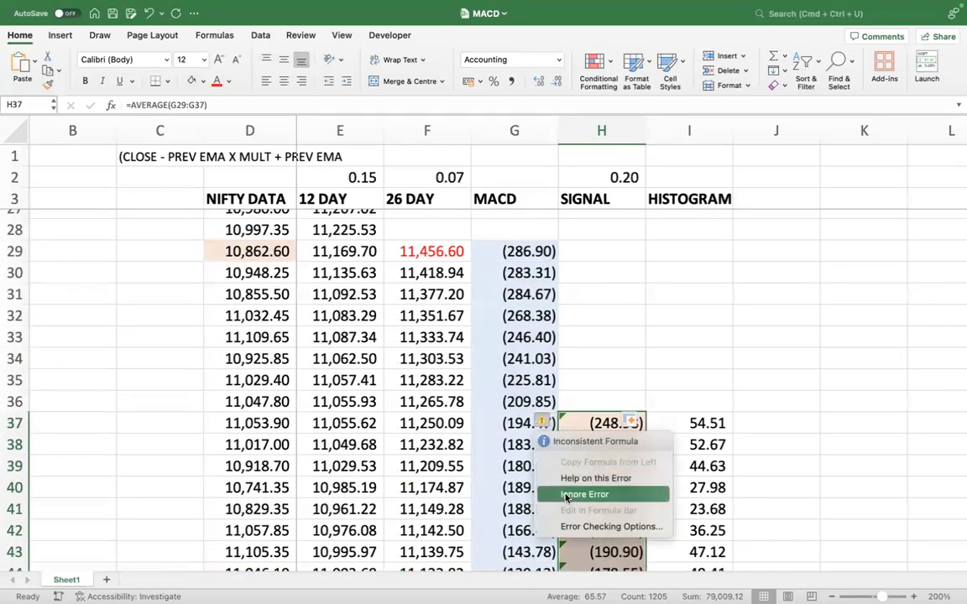
pyautogui.click(580, 493)
pyautogui.click(715, 469)
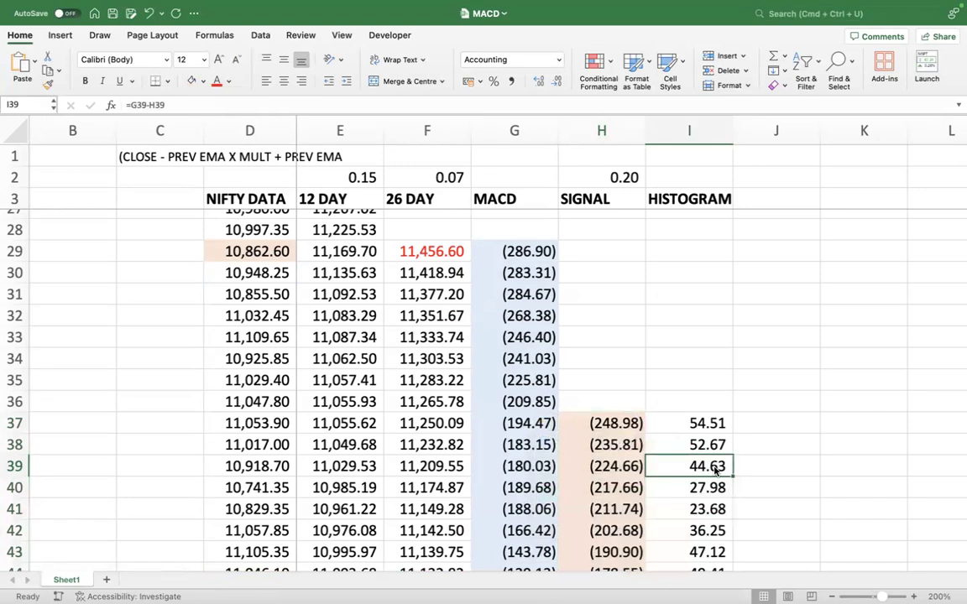
# Add a new data series named HISTOGRAM to the MACD and signal line chart beside the last data rows
pyautogui.press('Right')
pyautogui.press('Right')
pyautogui.press('Right')
pyautogui.press('Right')
pyautogui.press('Right')
pyautogui.press('Right')
pyautogui.press('Right')
pyautogui.press('Right')
pyautogui.press('Right')
pyautogui.press('Right')
pyautogui.press('Right')
pyautogui.press('Right')
pyautogui.press('Right')
pyautogui.press('Right')
pyautogui.press('Right')
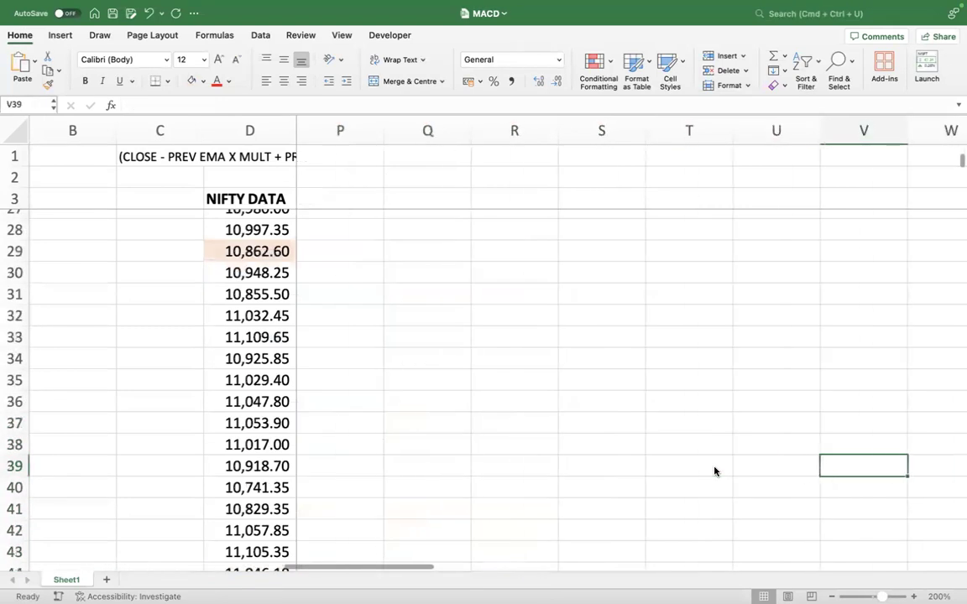
pyautogui.scroll(-8, 676, 520)
pyautogui.scroll(15, 675, 520)
pyautogui.hscroll(-7, 676, 520)
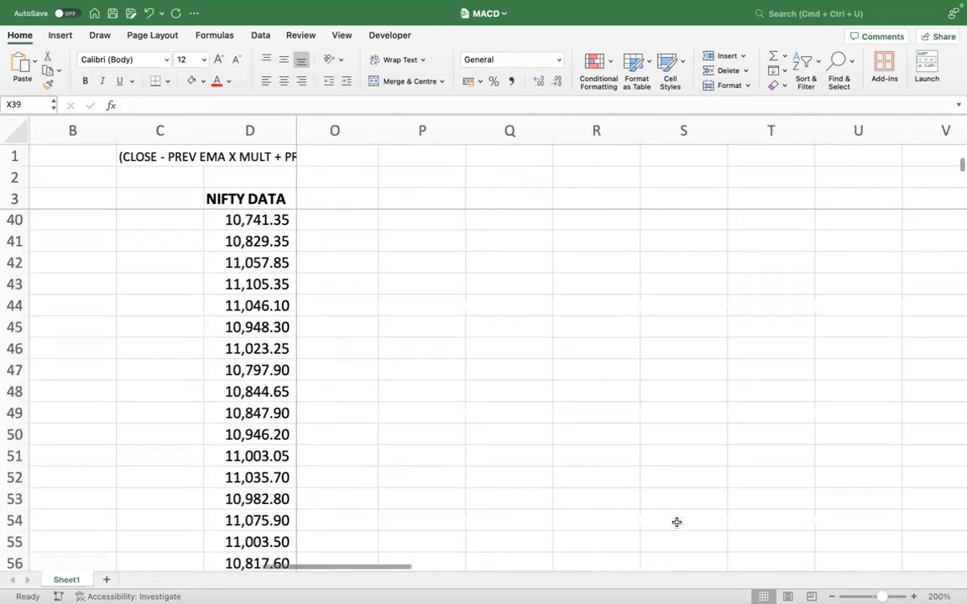
pyautogui.scroll(-20, 677, 522)
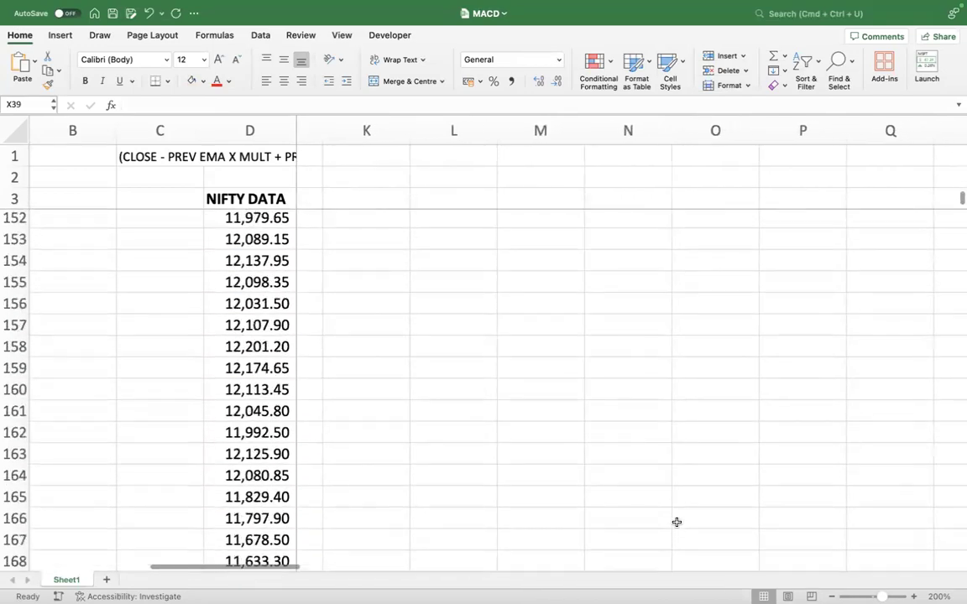
pyautogui.hscroll(-6, 677, 522)
pyautogui.scroll(-16, 676, 522)
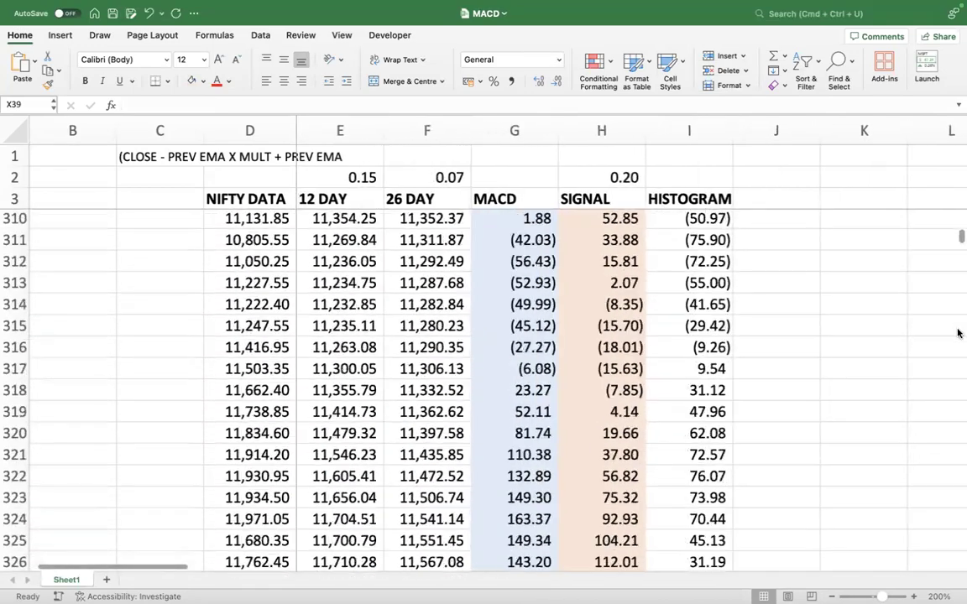
pyautogui.moveTo(959, 261); pyautogui.dragTo(959, 568)
pyautogui.scroll(-15, 934, 507)
pyautogui.hscroll(6, 924, 495)
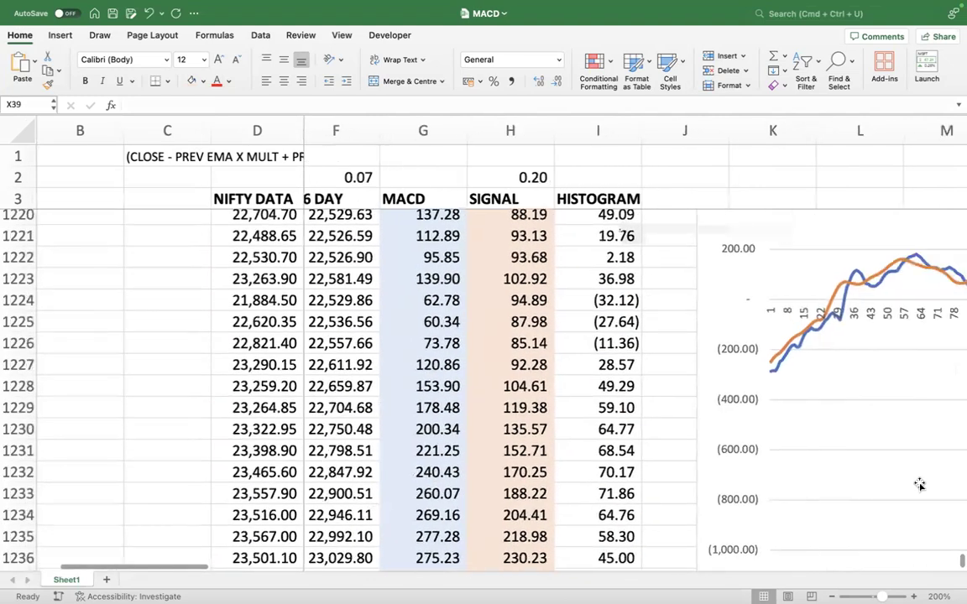
pyautogui.hscroll(8, 917, 486)
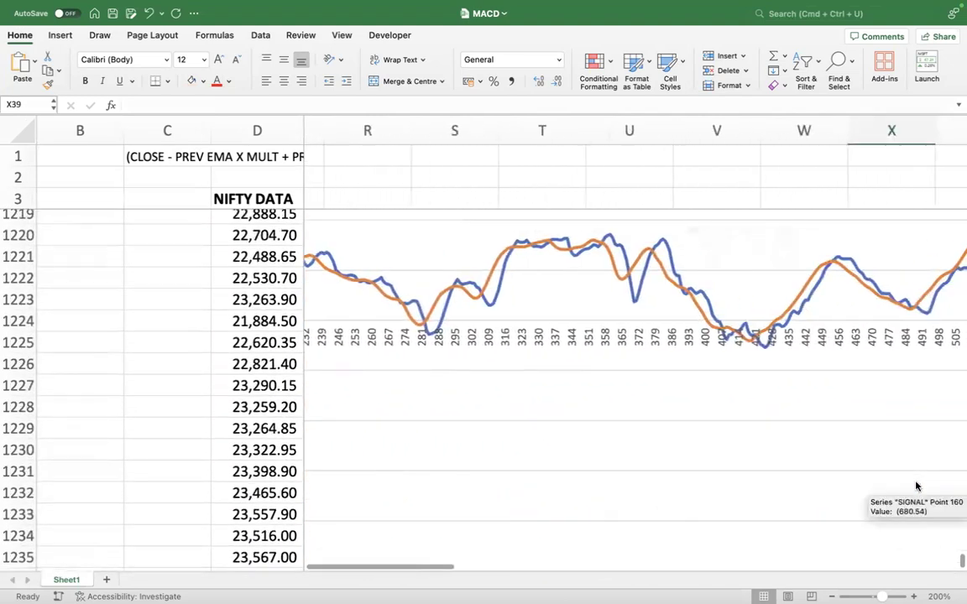
pyautogui.rightClick(759, 428)
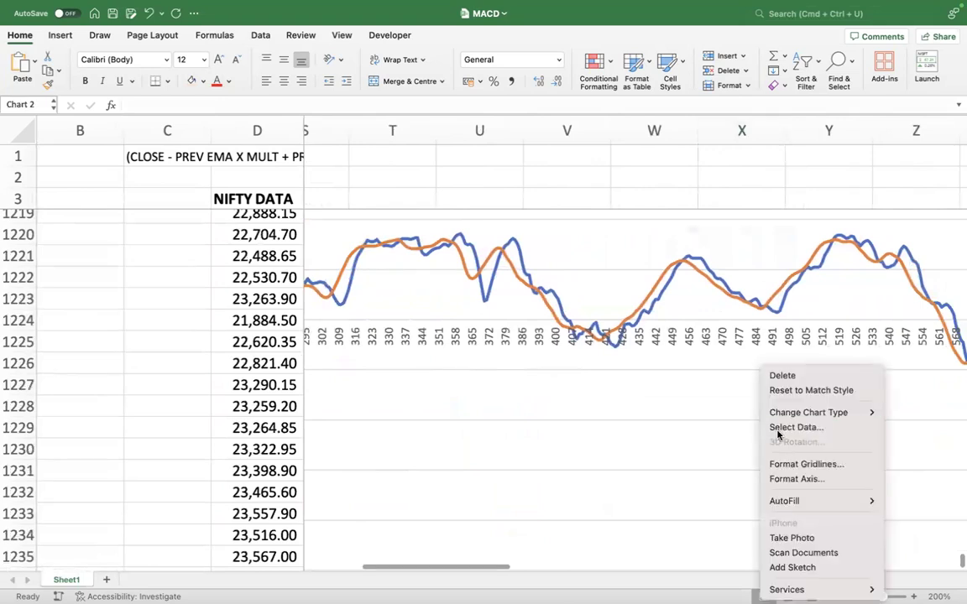
pyautogui.click(774, 427)
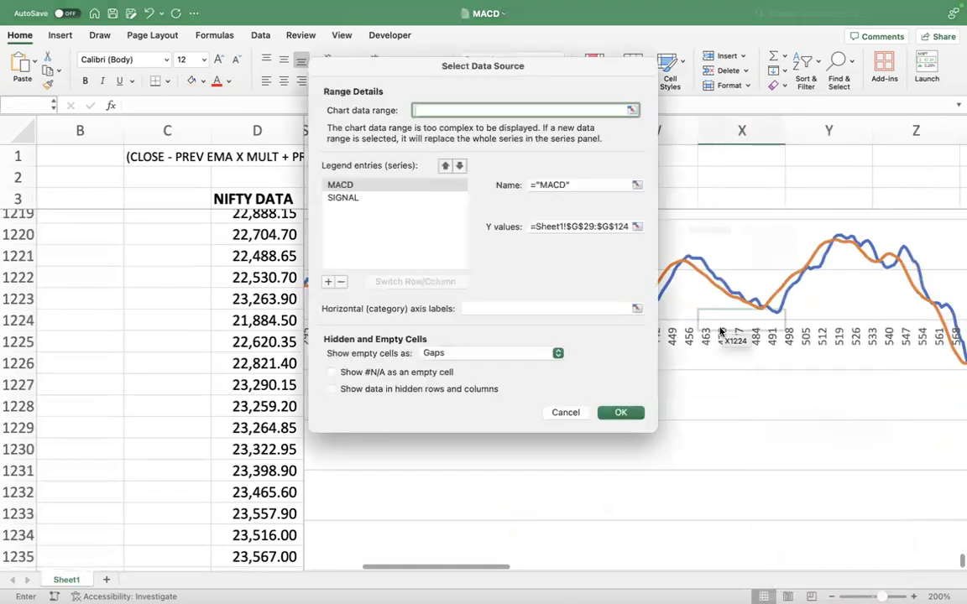
pyautogui.click(327, 283)
pyautogui.click(547, 185)
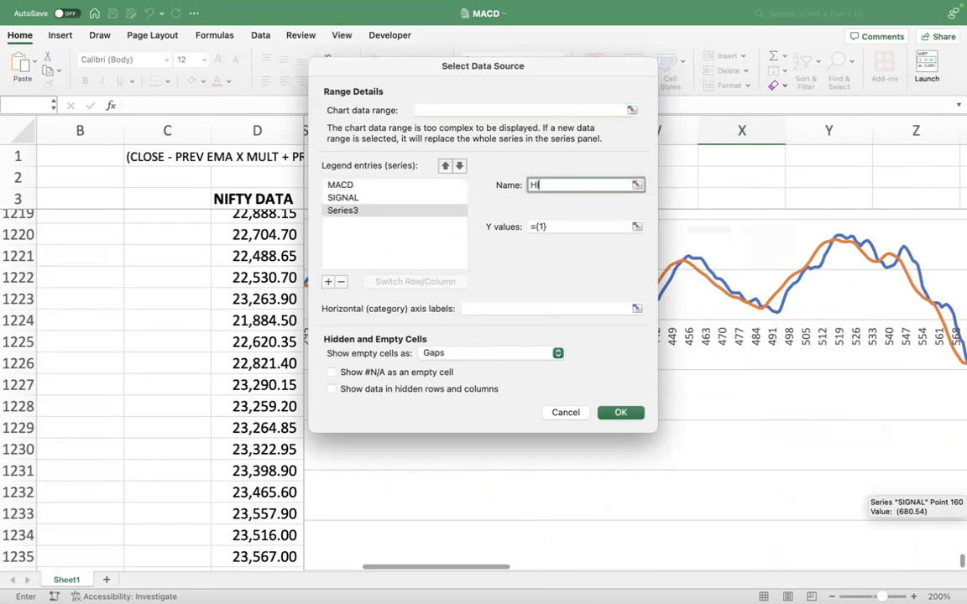
pyautogui.write('HISTOGRA')
# Set the HISTOGRAM series' Y values to I37:I1241 on Sheet1 and apply the chart's new data source
pyautogui.click(552, 228)
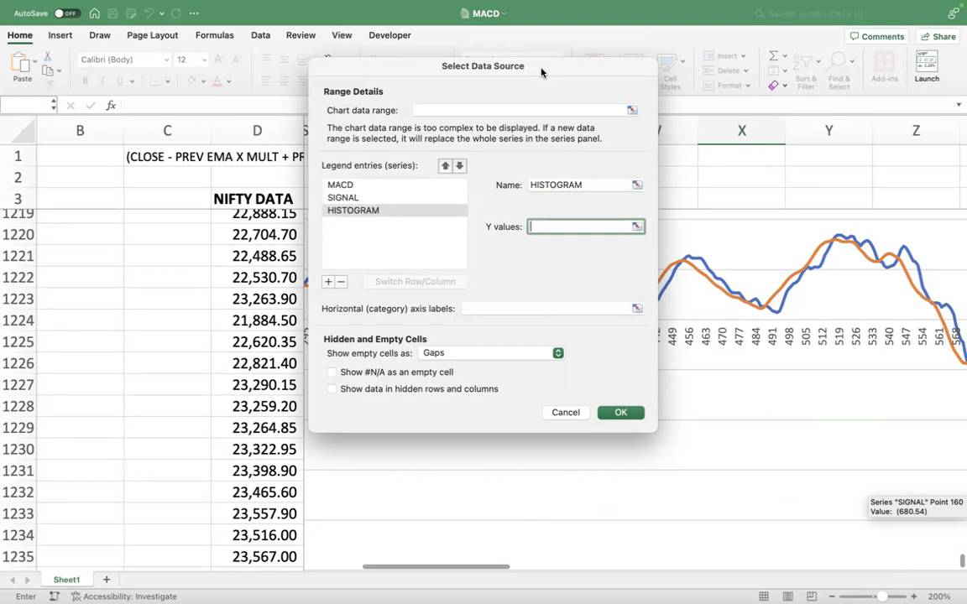
pyautogui.moveTo(489, 66); pyautogui.dragTo(803, 52)
pyautogui.hscroll(-10, 386, 340)
pyautogui.scroll(4, 386, 340)
pyautogui.scroll(15, 385, 341)
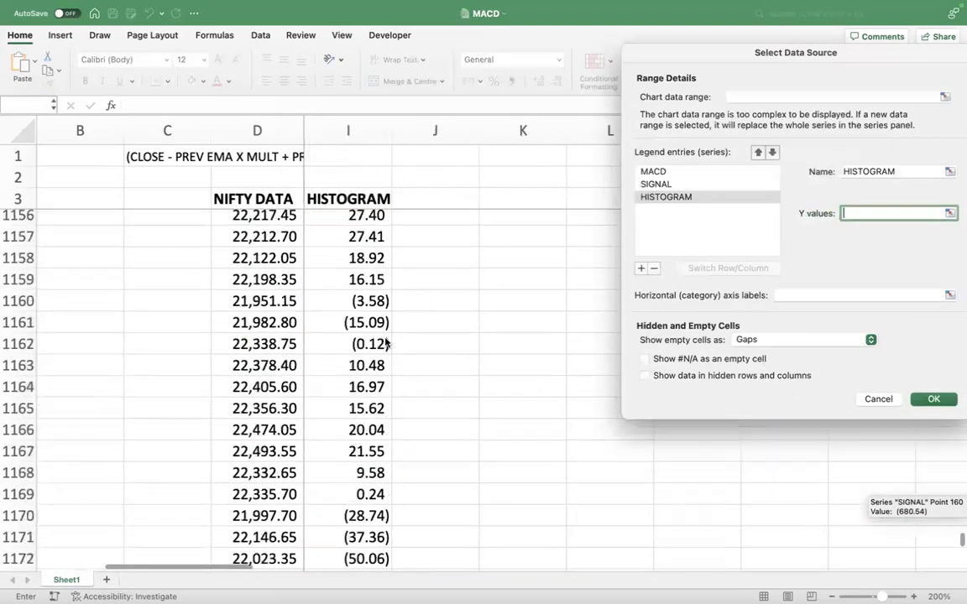
pyautogui.click(349, 330)
pyautogui.press('super+Up')
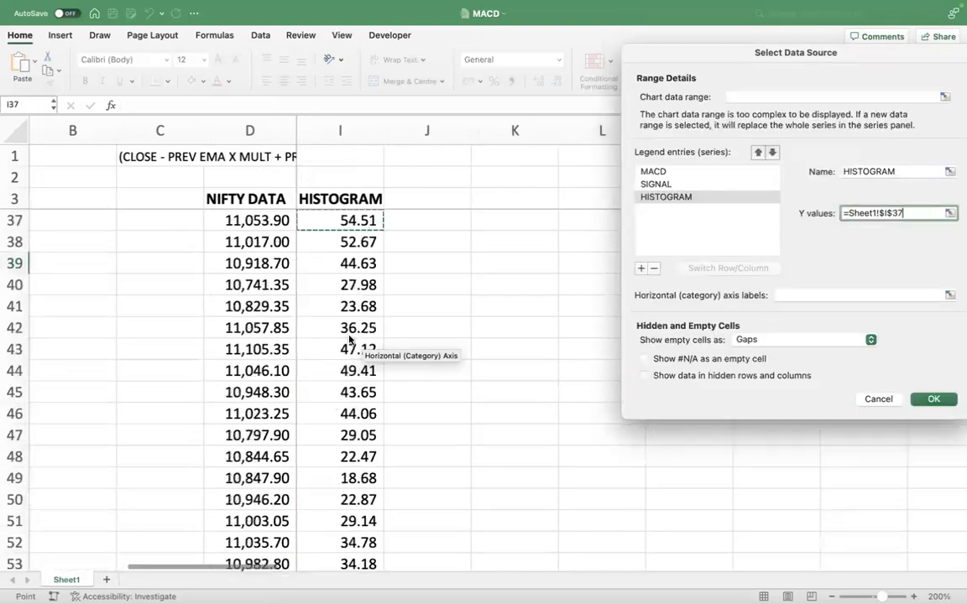
pyautogui.press('super+shift+Down')
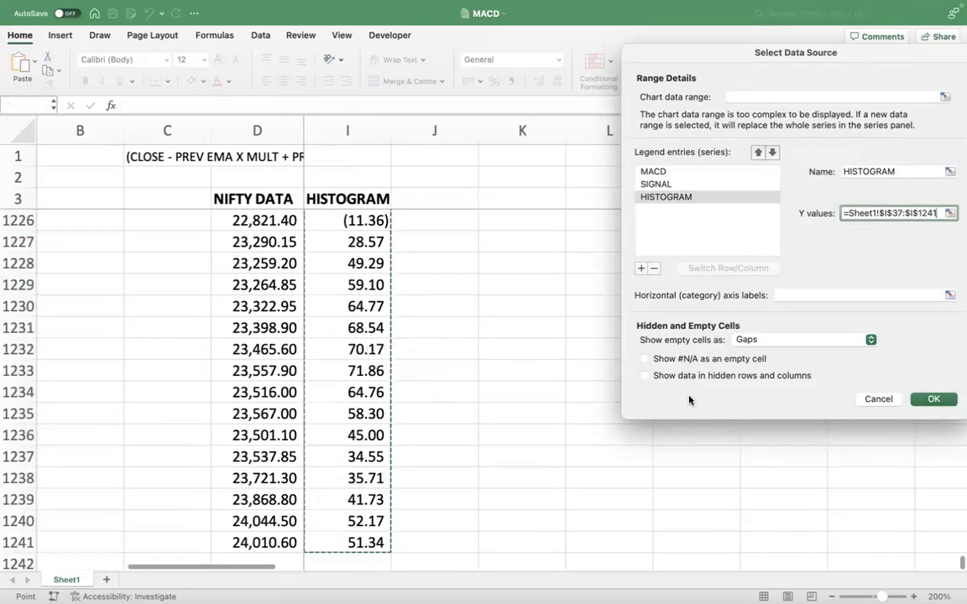
pyautogui.click(955, 403)
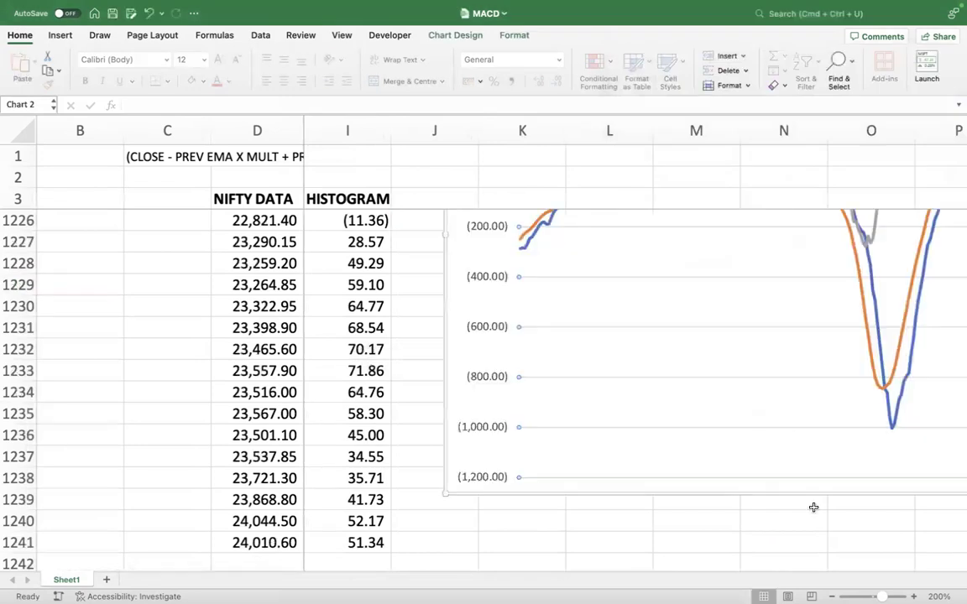
# Change the chart type of only the HISTOGRAM series to 2D clustered column, keeping MACD and signal as lines
pyautogui.hscroll(5, 813, 507)
pyautogui.scroll(5, 814, 508)
pyautogui.hscroll(-1, 813, 508)
pyautogui.scroll(1, 813, 508)
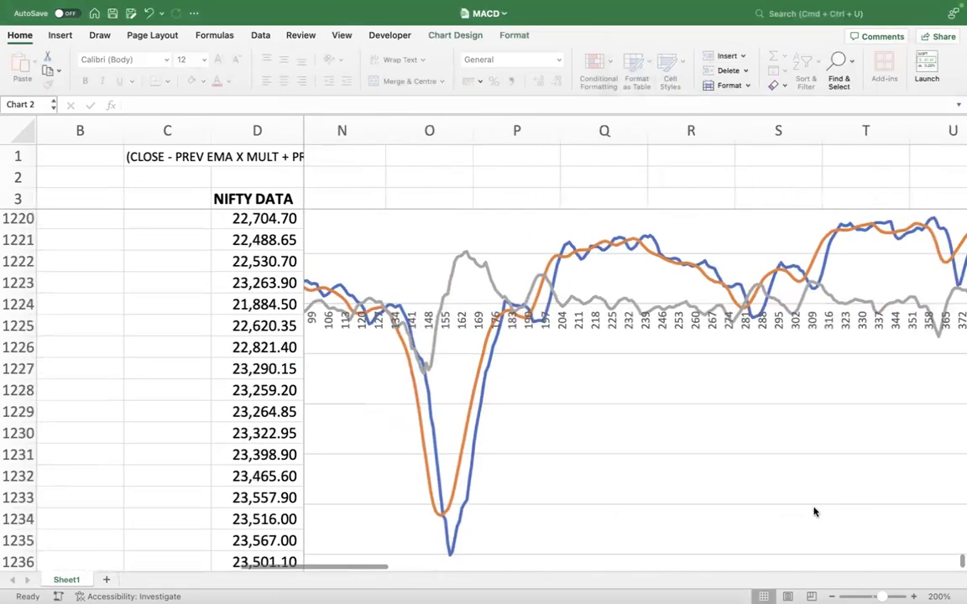
pyautogui.scroll(2, 814, 511)
pyautogui.hscroll(2, 814, 509)
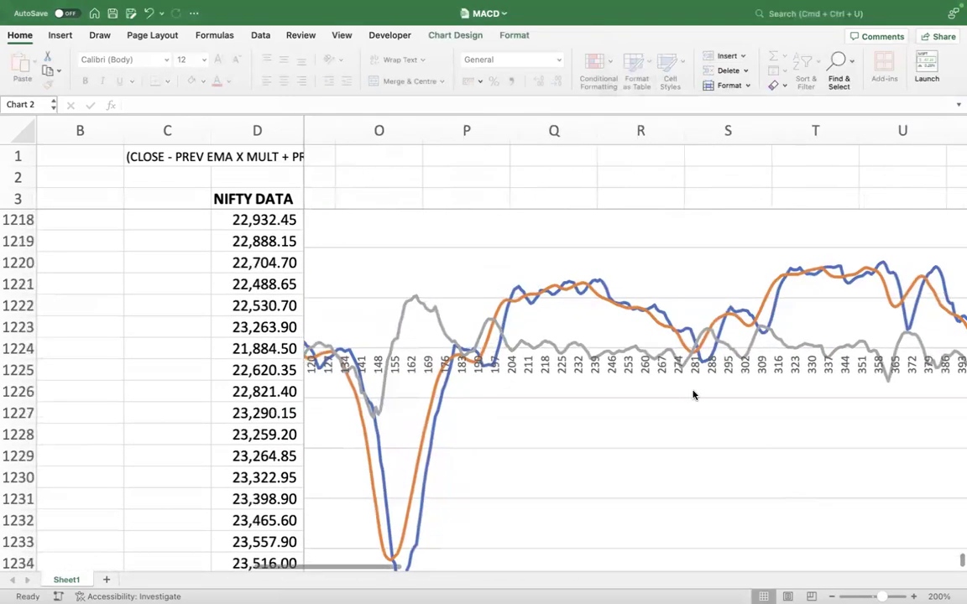
pyautogui.click(617, 356)
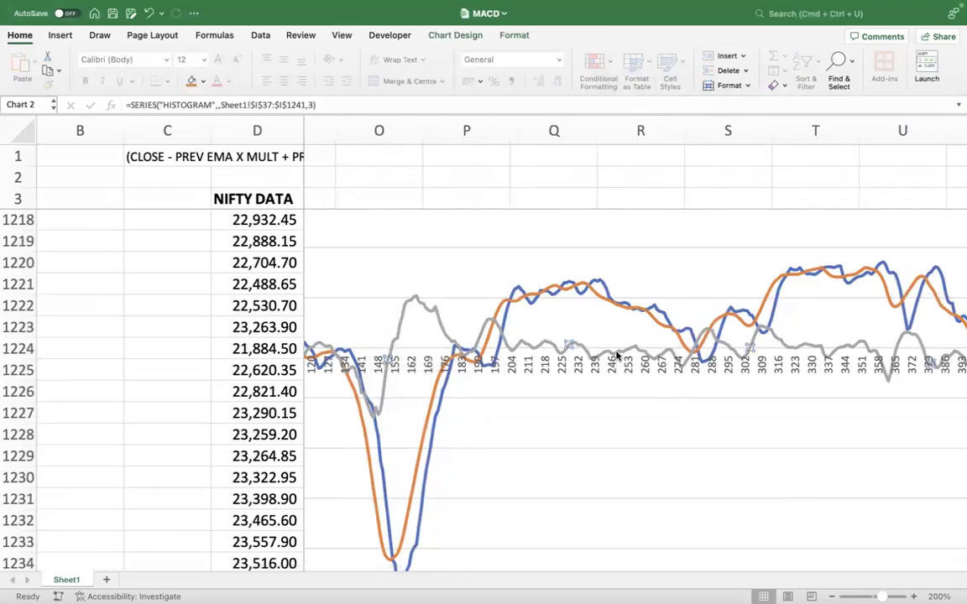
pyautogui.rightClick(616, 356)
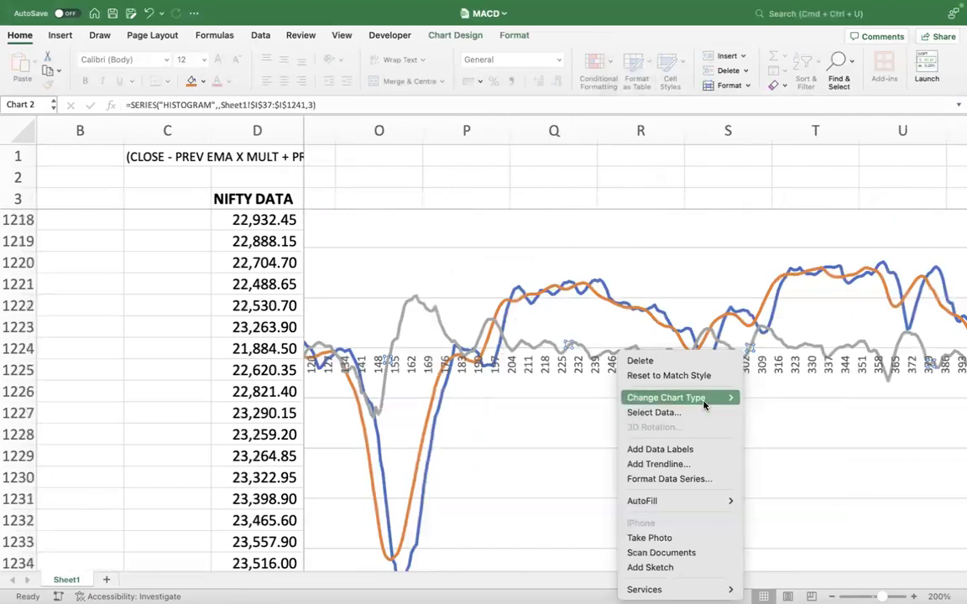
pyautogui.moveTo(704, 399)
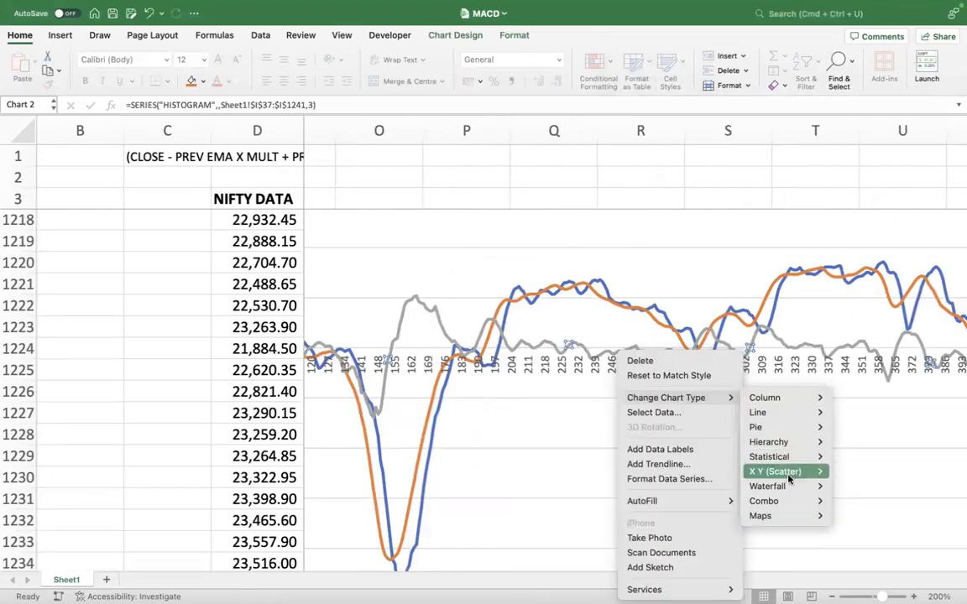
pyautogui.moveTo(781, 401)
pyautogui.moveTo(782, 476)
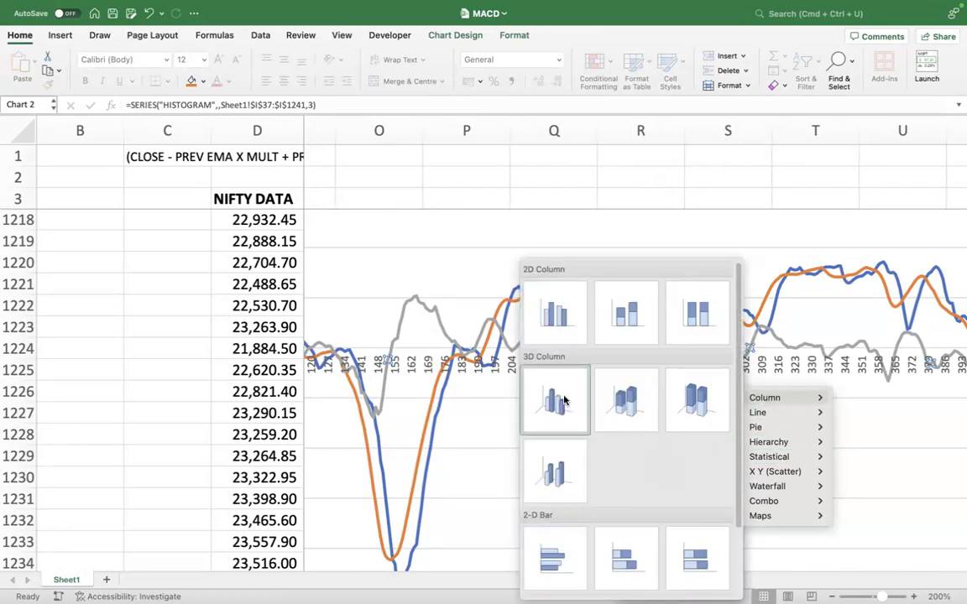
pyautogui.click(555, 332)
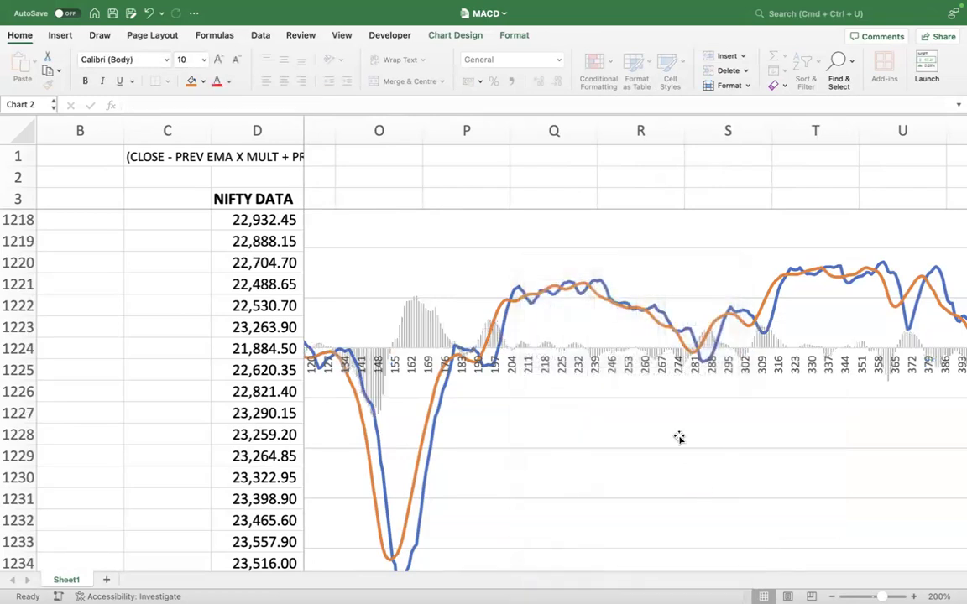
# Examine the histogram columns against the MACD and signal crossovers around the chart's deepest trough
pyautogui.hscroll(-10, 660, 450)
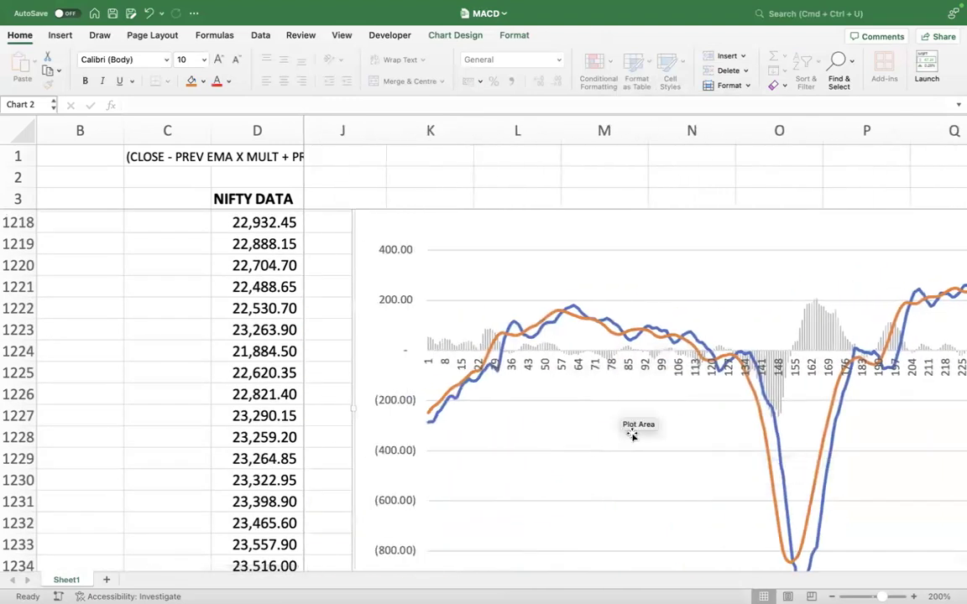
pyautogui.hscroll(5, 643, 453)
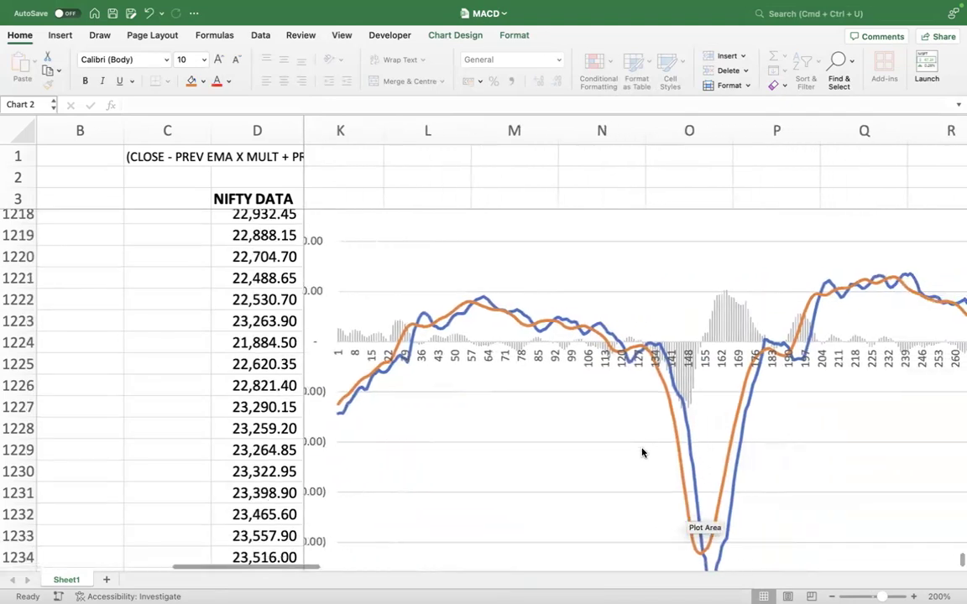
pyautogui.scroll(-3, 642, 453)
pyautogui.scroll(3, 500, 372)
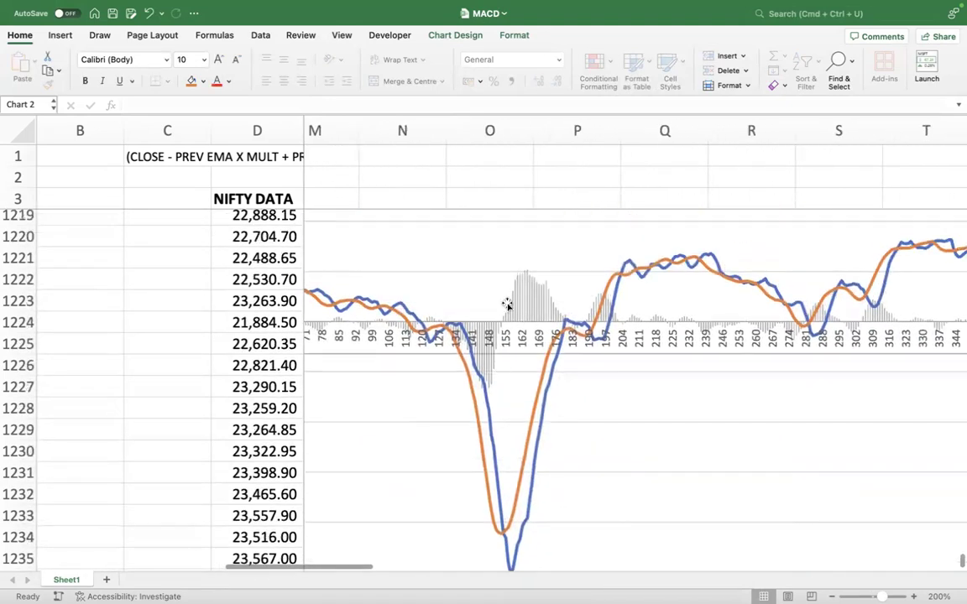
pyautogui.click(472, 276)
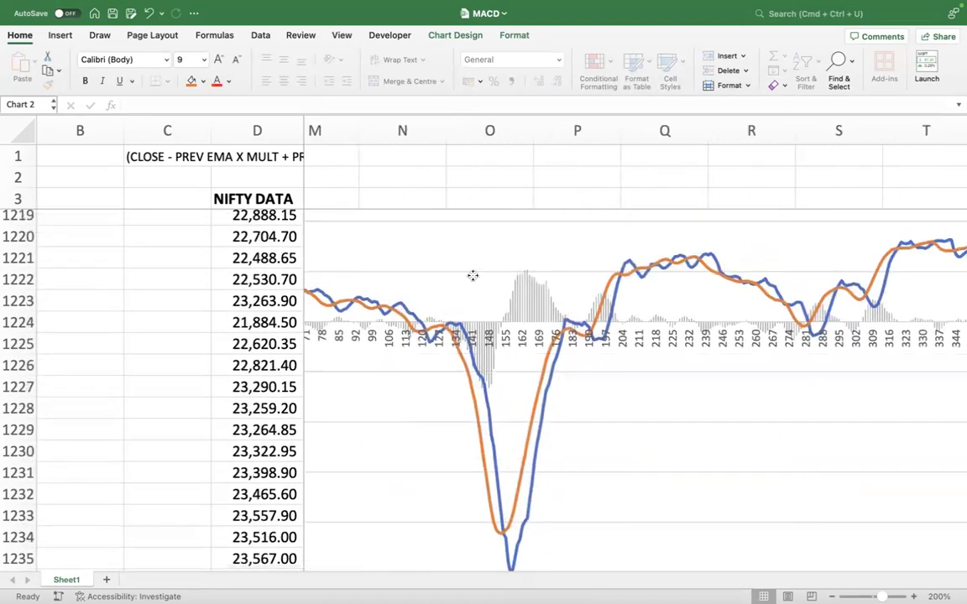
# Apply the fourth preset chart style, with denser horizontal gridlines, to the MACD, signal and histogram chart
pyautogui.click(442, 35)
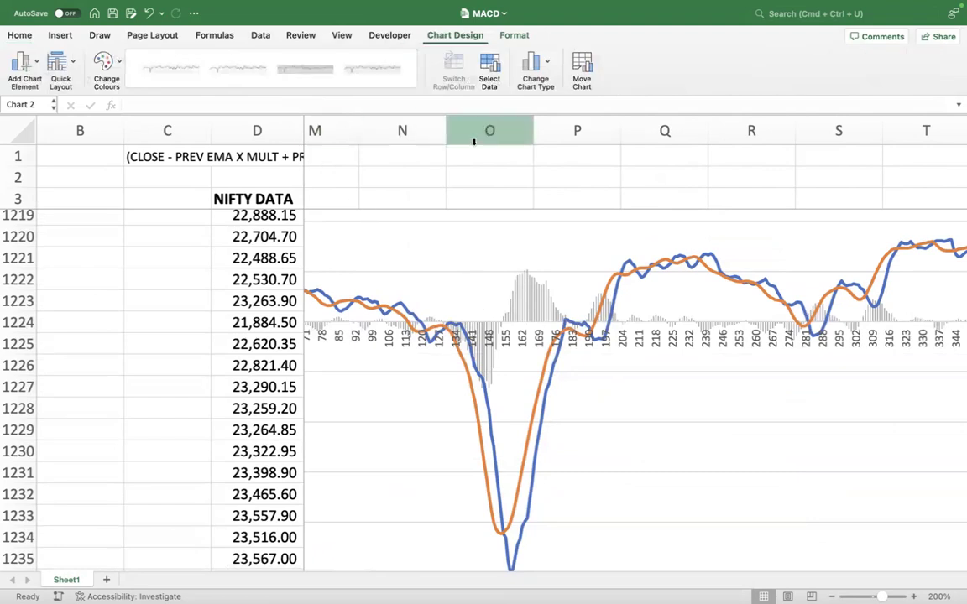
pyautogui.click(362, 72)
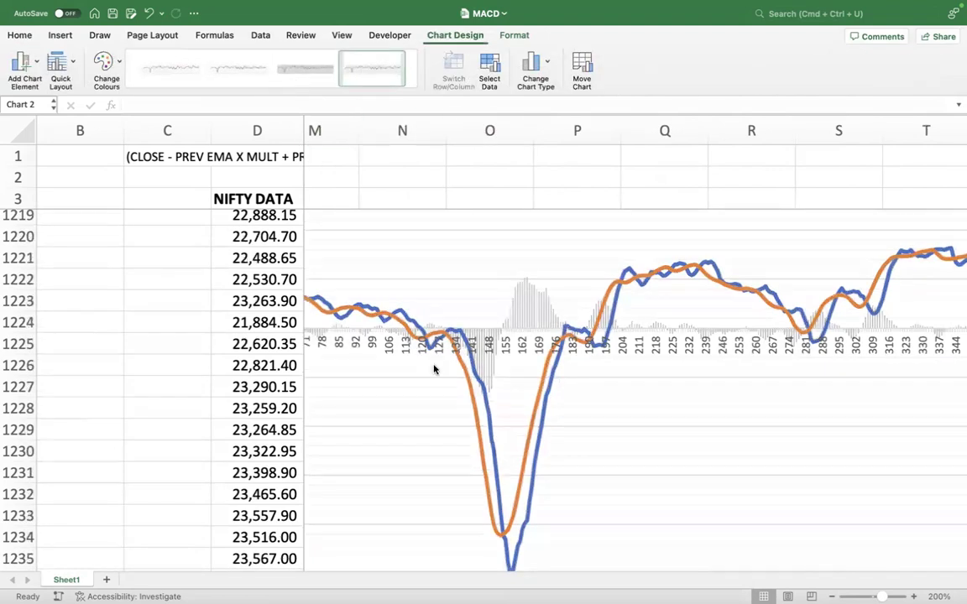
pyautogui.moveTo(549, 407)
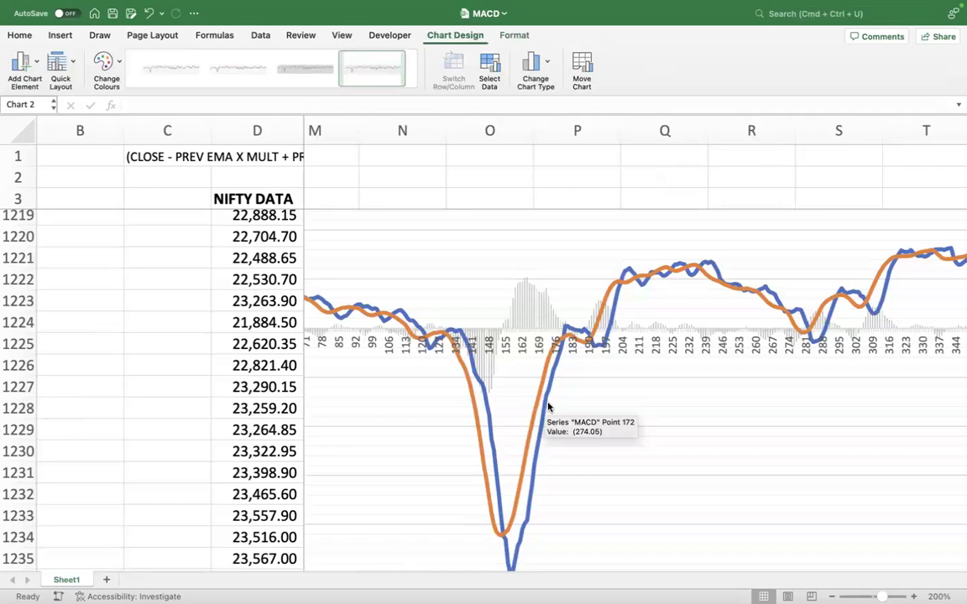
# Examine the restyled chart's lines and histogram columns around the deepest trough, from its upper to its lower edge
pyautogui.scroll(-1, 601, 471)
pyautogui.hscroll(-5, 601, 471)
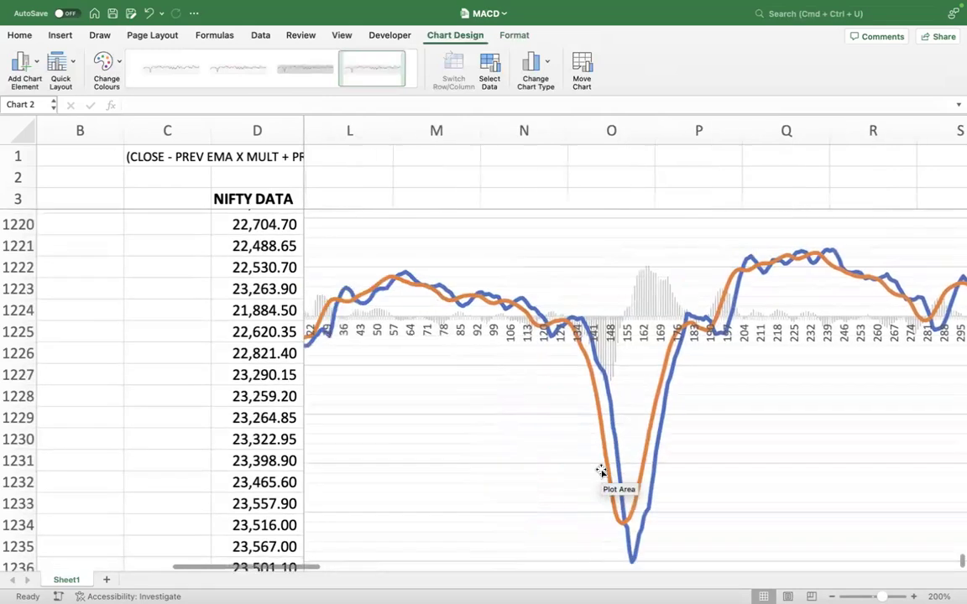
pyautogui.hscroll(-2, 601, 471)
pyautogui.hscroll(4, 601, 471)
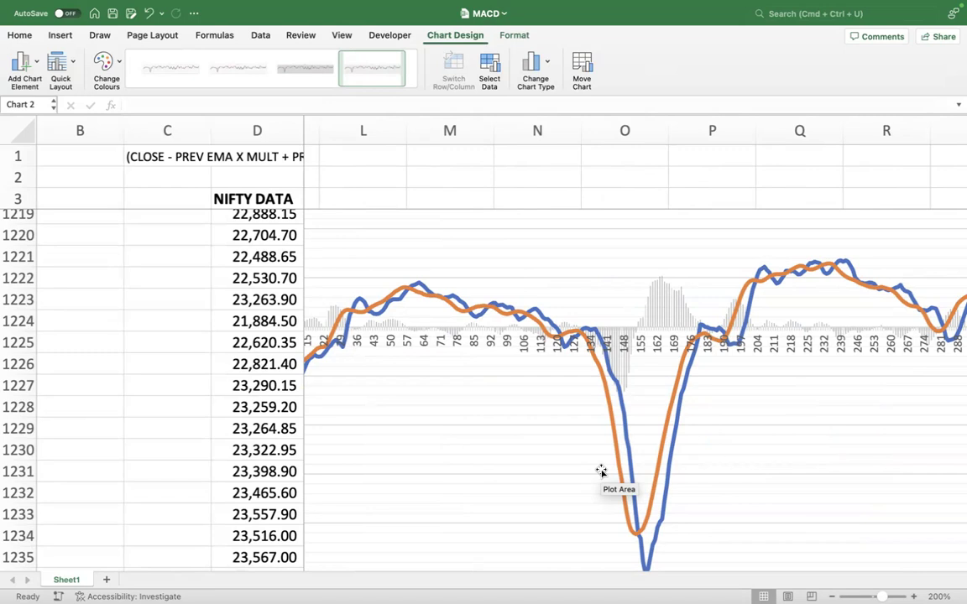
pyautogui.scroll(-3, 601, 472)
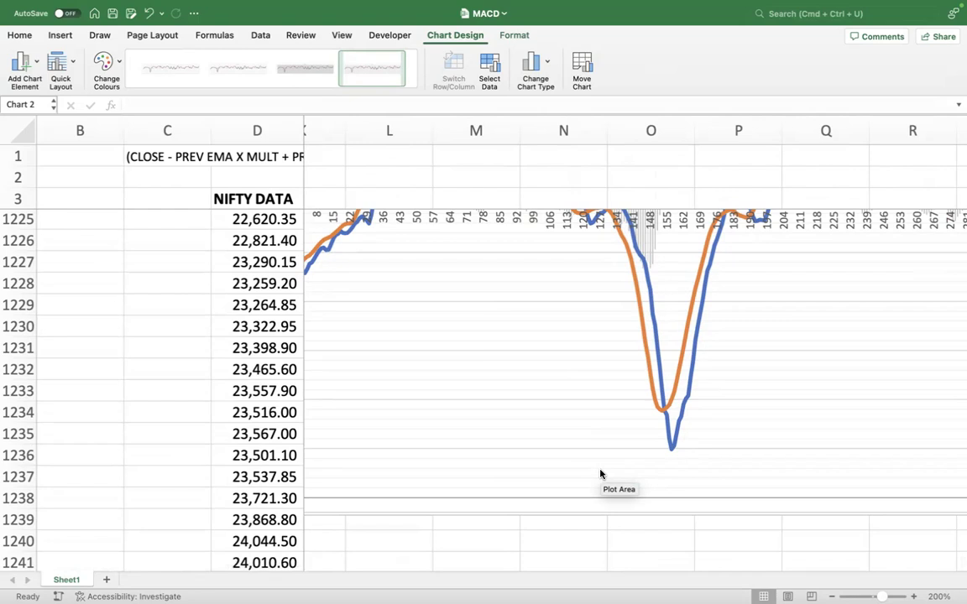
pyautogui.scroll(8, 600, 474)
pyautogui.hscroll(2, 600, 475)
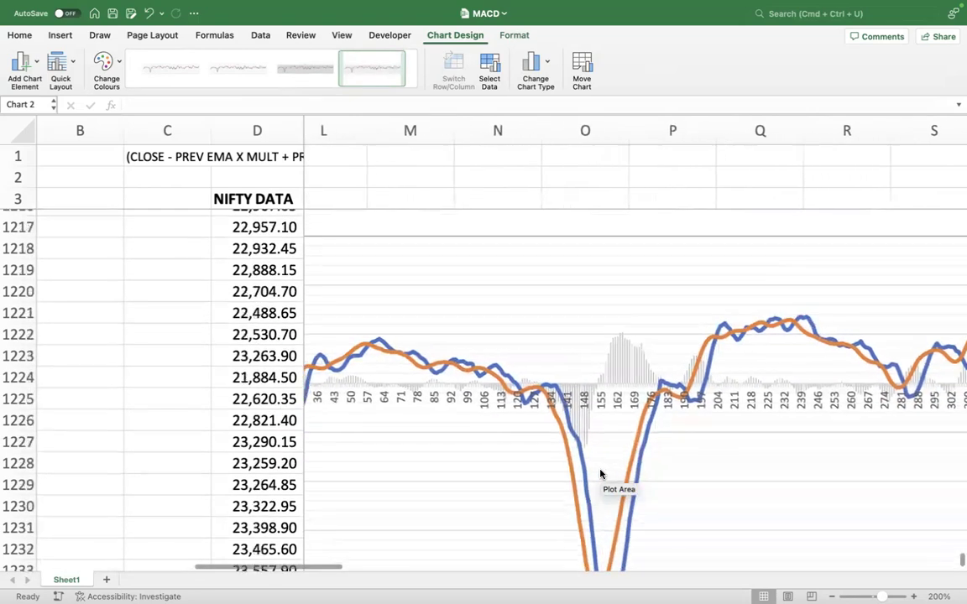
pyautogui.scroll(-8, 600, 474)
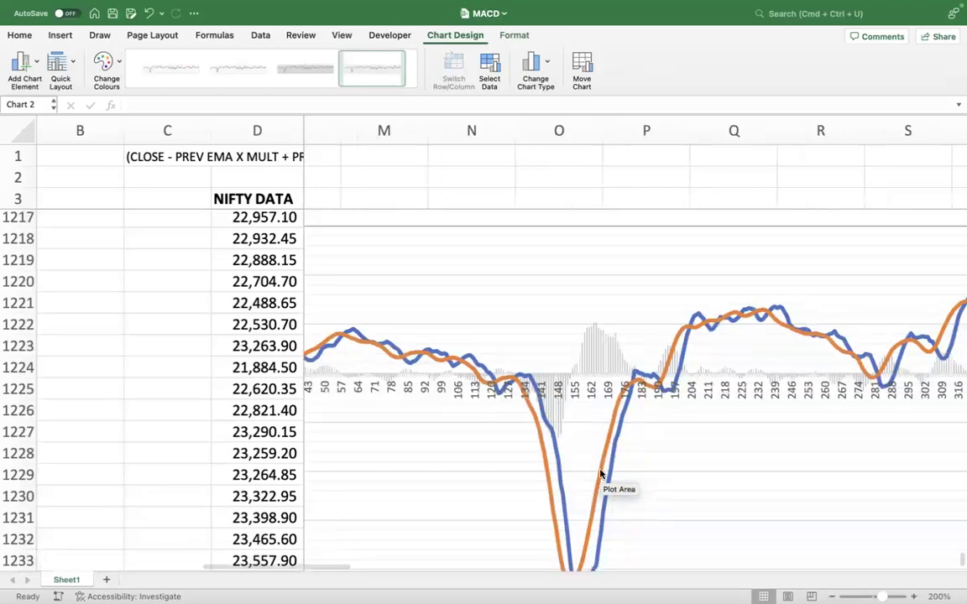
pyautogui.scroll(-1, 600, 474)
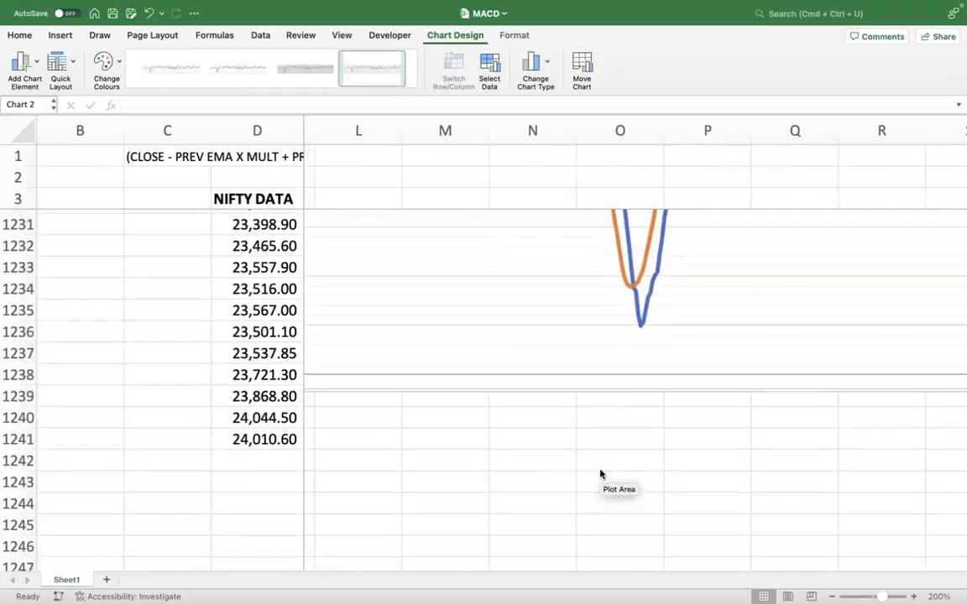
pyautogui.scroll(10, 600, 475)
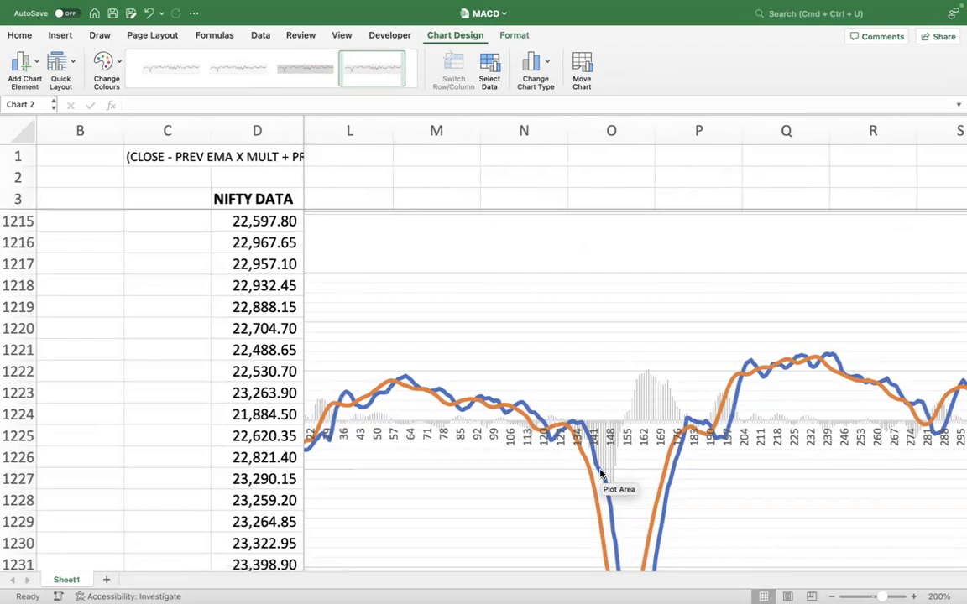
# Review the MACD, signal and histogram across the chart's later data points, returning to the deepest trough
pyautogui.scroll(-2, 660, 444)
pyautogui.hscroll(10, 660, 445)
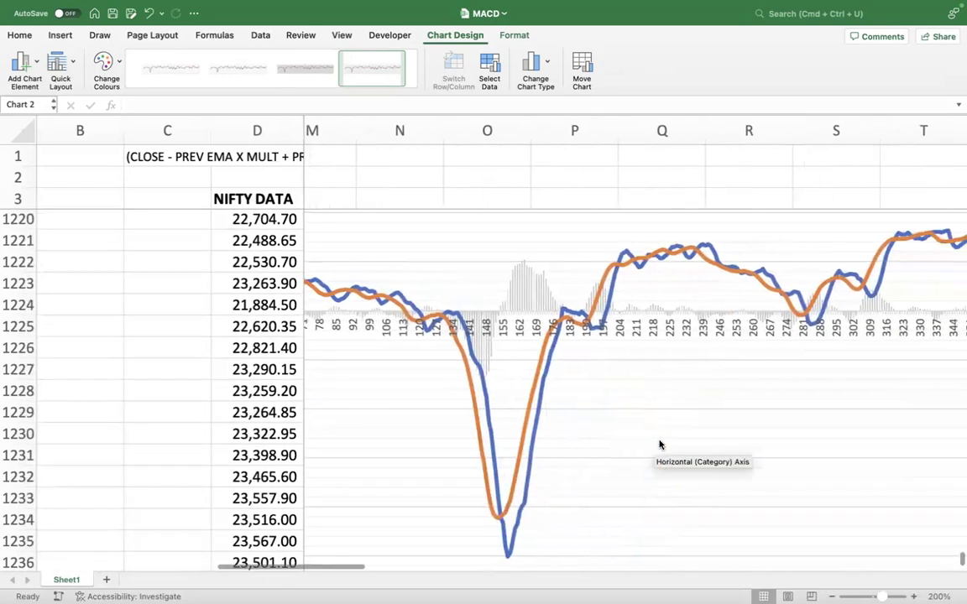
pyautogui.hscroll(10, 660, 445)
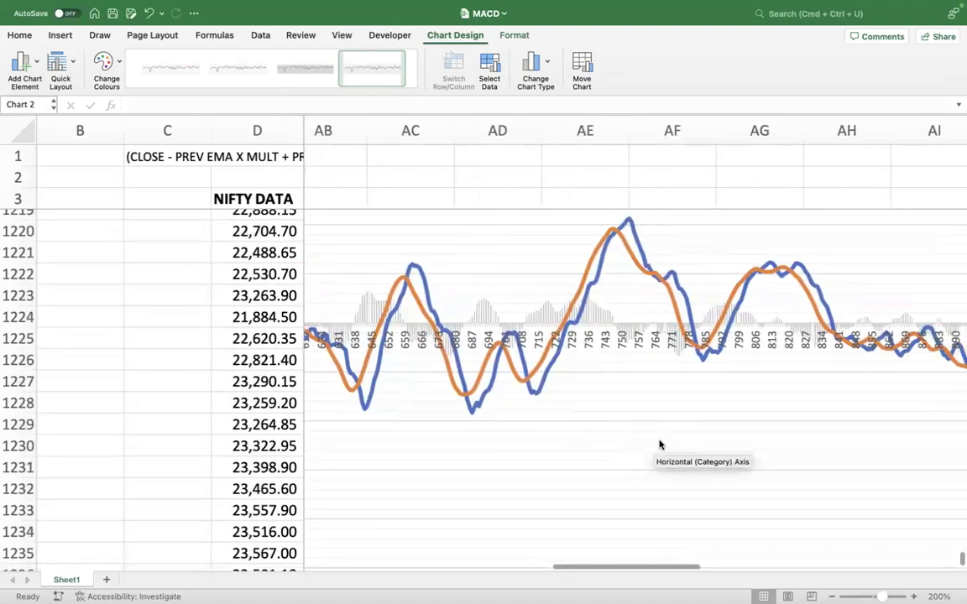
pyautogui.hscroll(6, 660, 445)
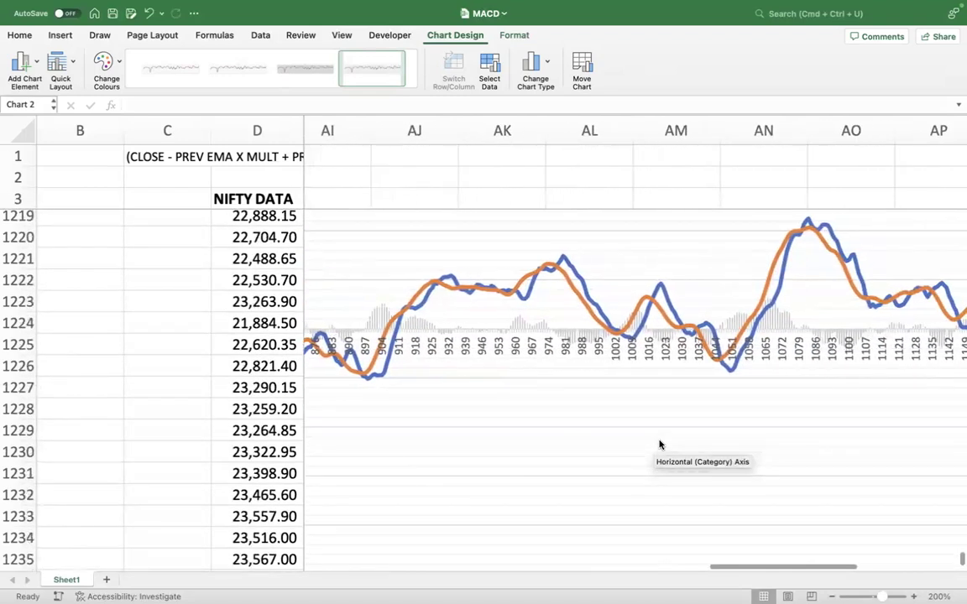
pyautogui.scroll(-1, 659, 443)
pyautogui.hscroll(-20, 660, 443)
pyautogui.scroll(-1, 659, 445)
pyautogui.hscroll(-6, 659, 445)
pyautogui.scroll(-1, 659, 445)
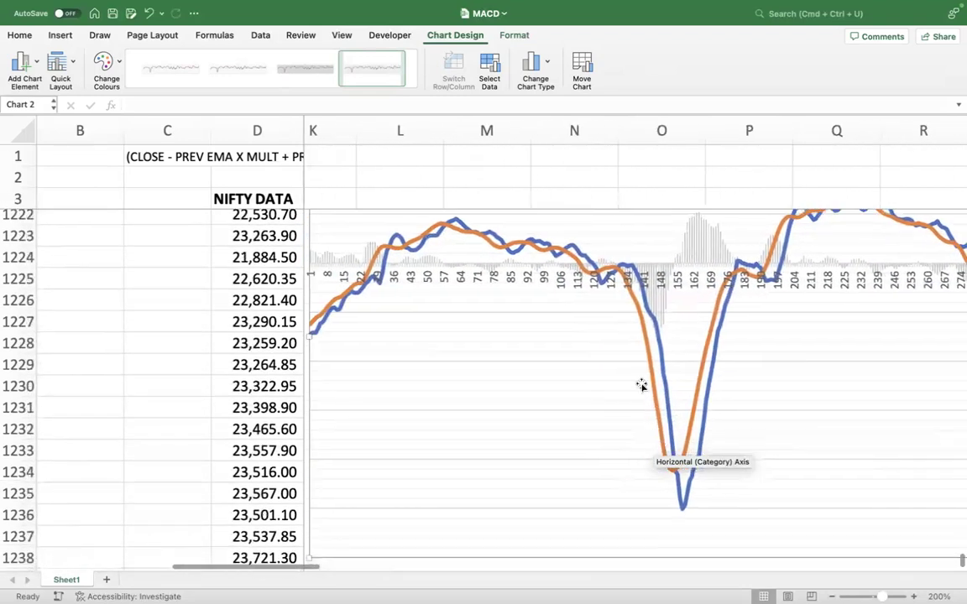
# Compare the MACD and signal lines at the deepest trough with the histogram, value axis and first data points
pyautogui.moveTo(661, 395)
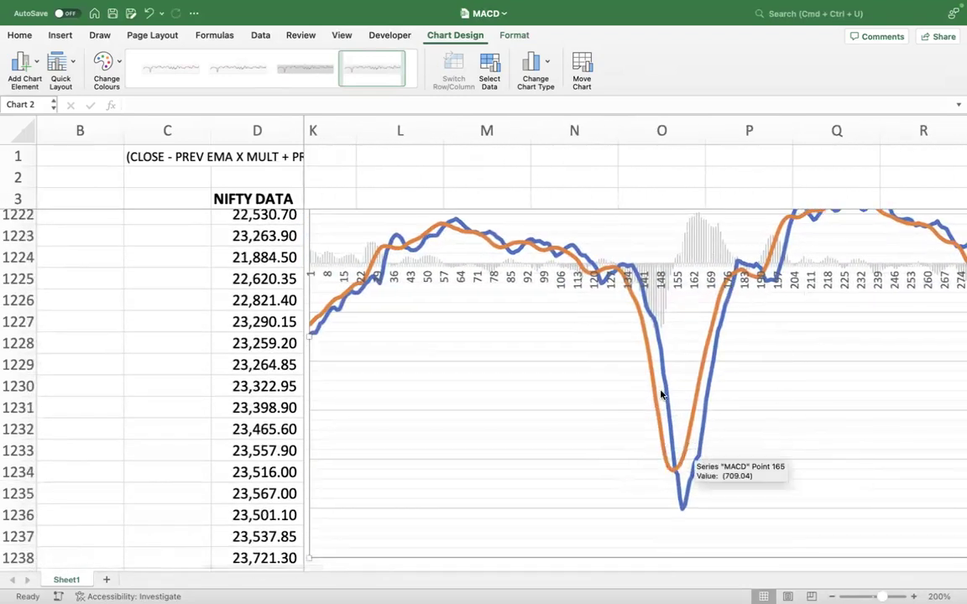
pyautogui.moveTo(695, 366)
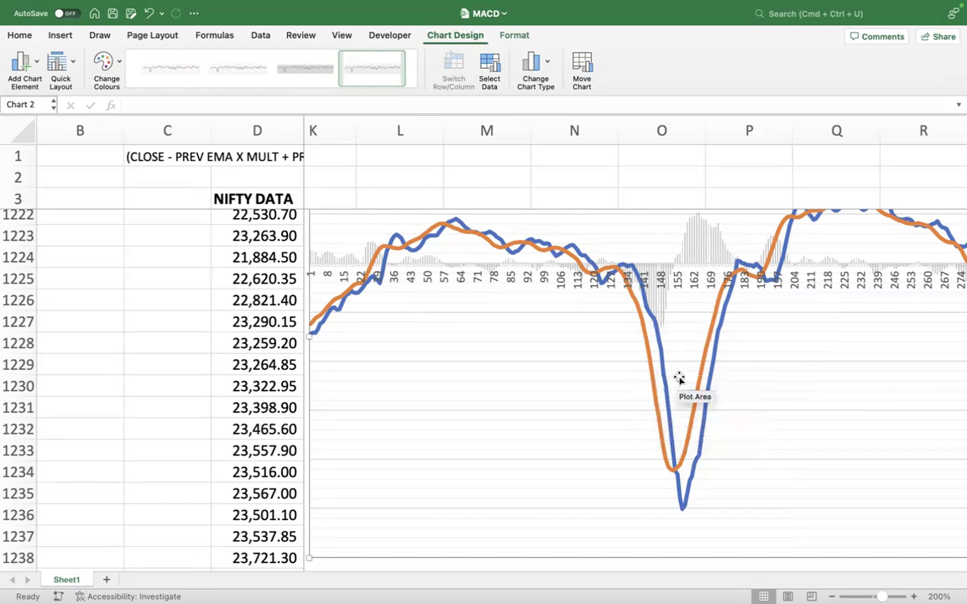
pyautogui.hscroll(-5, 679, 379)
pyautogui.scroll(4, 679, 379)
pyautogui.hscroll(2, 679, 379)
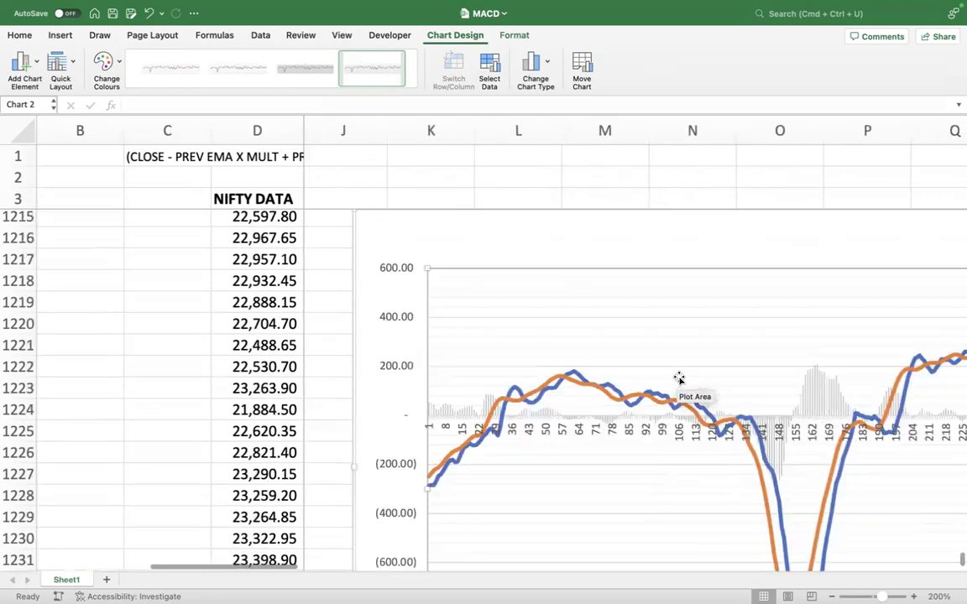
pyautogui.scroll(-2, 679, 379)
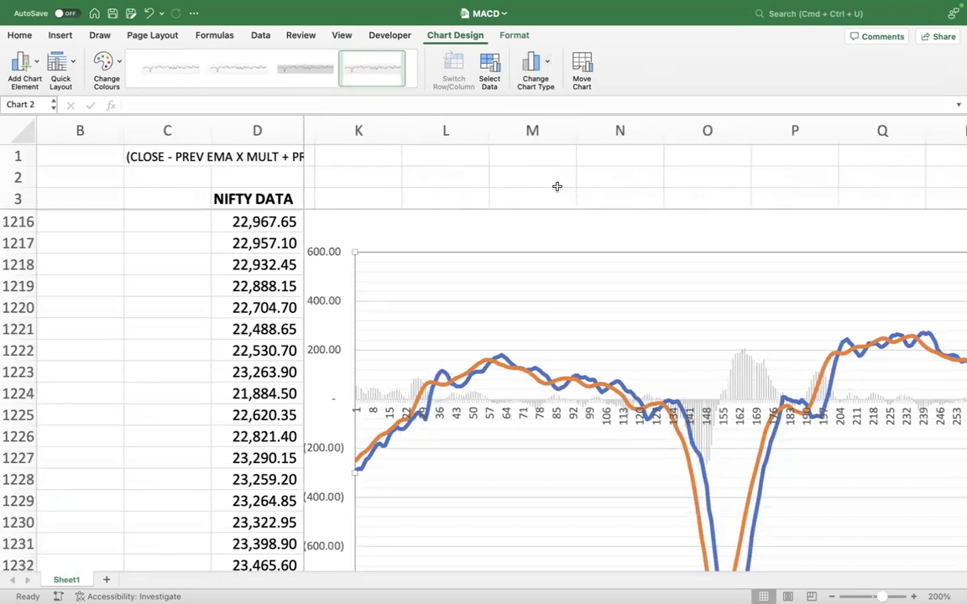
pyautogui.scroll(-1, 596, 310)
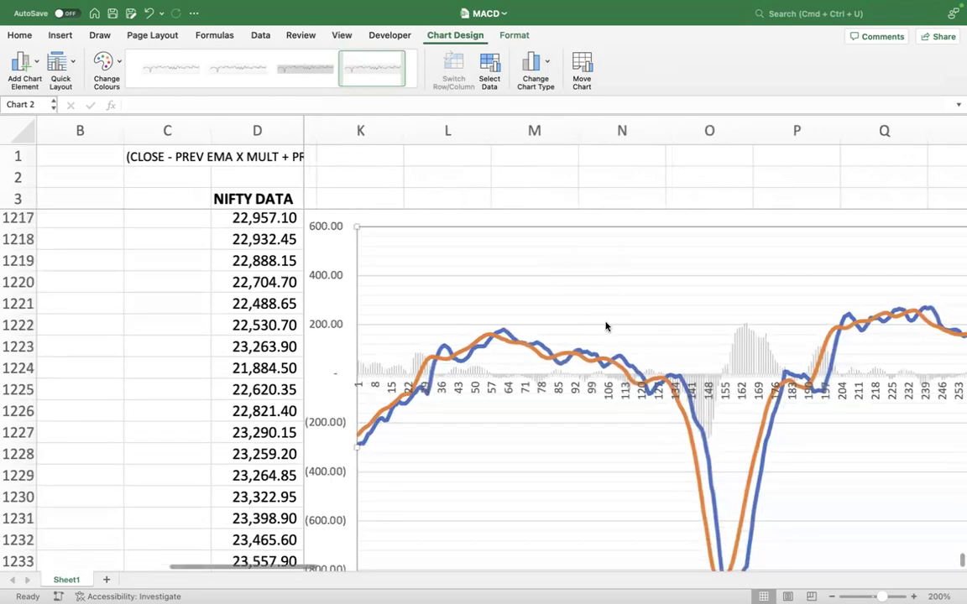
pyautogui.scroll(-4, 604, 327)
pyautogui.hscroll(-3, 604, 328)
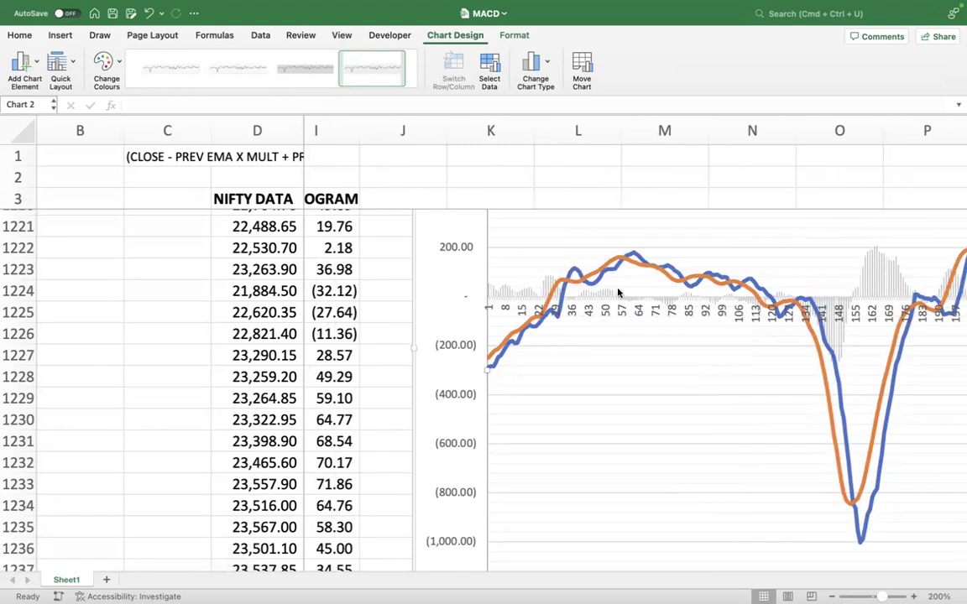
pyautogui.scroll(7, 618, 292)
pyautogui.scroll(-8, 628, 341)
pyautogui.hscroll(1, 626, 342)
pyautogui.scroll(-1, 629, 350)
pyautogui.hscroll(2, 628, 351)
pyautogui.scroll(7, 647, 401)
pyautogui.scroll(-5, 648, 402)
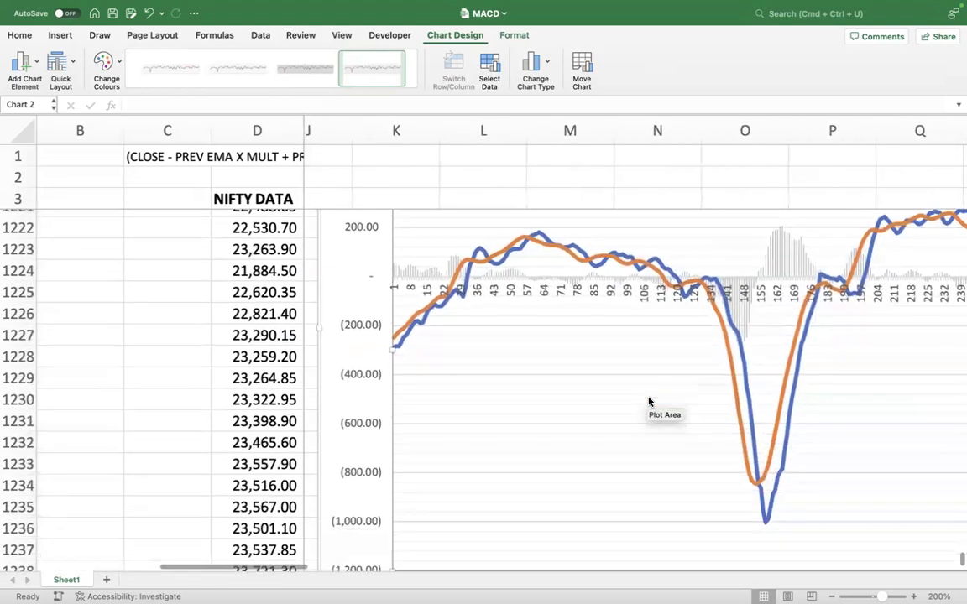
pyautogui.hscroll(3, 649, 402)
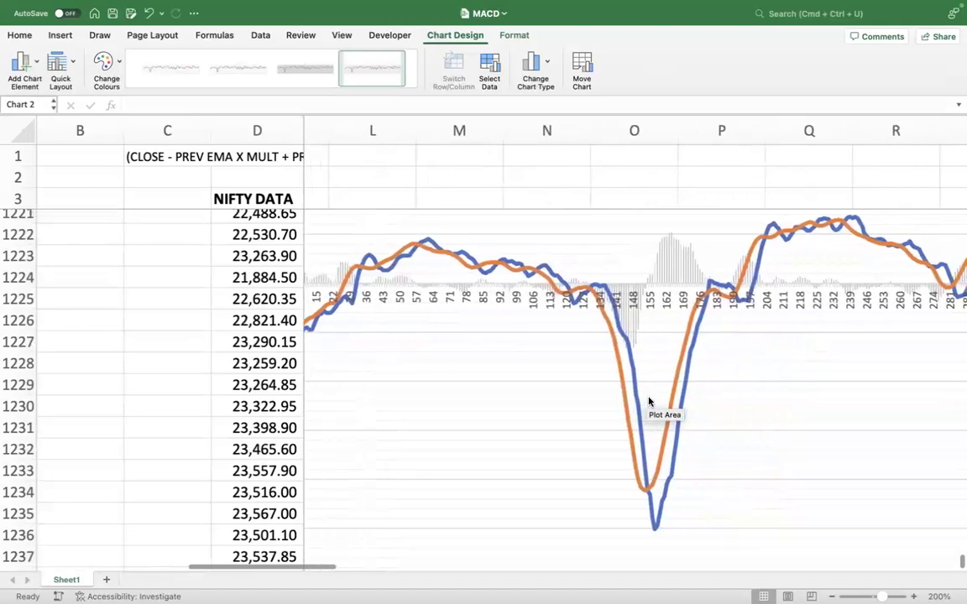